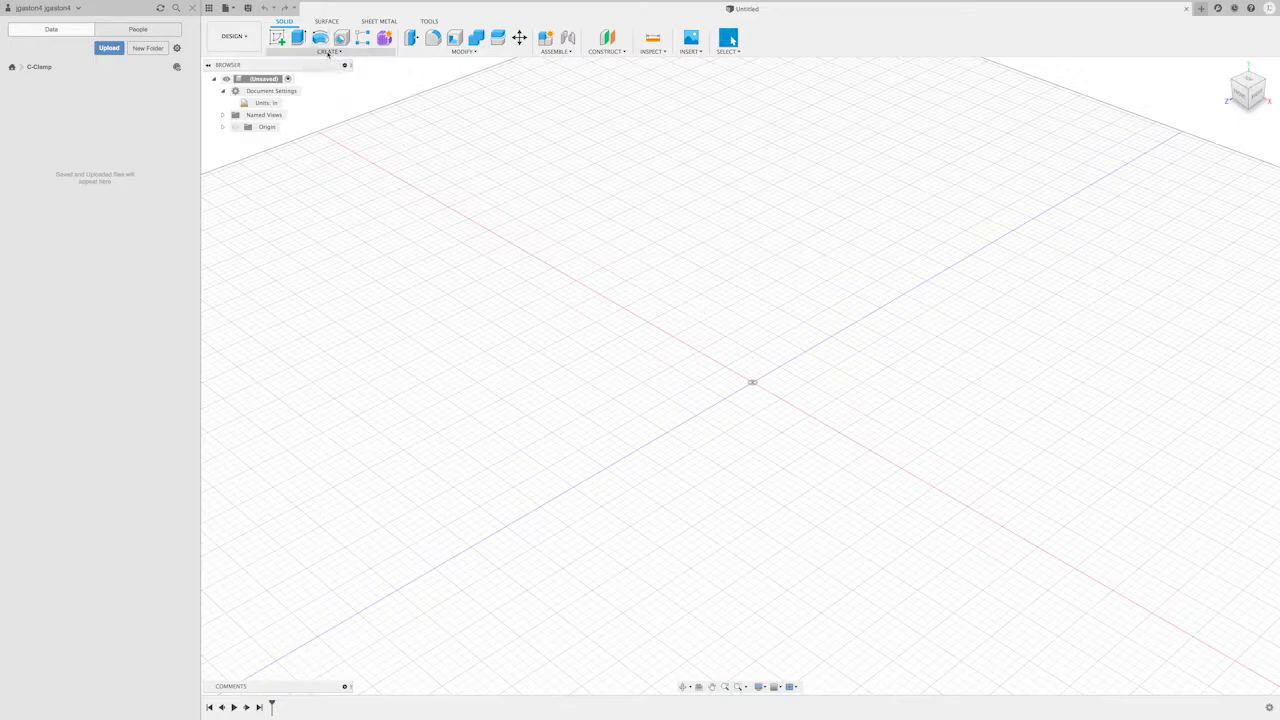
- Create an internal Standard component named Extrude, keep it activated, and expand its contents in the browser tree
click(327, 51)
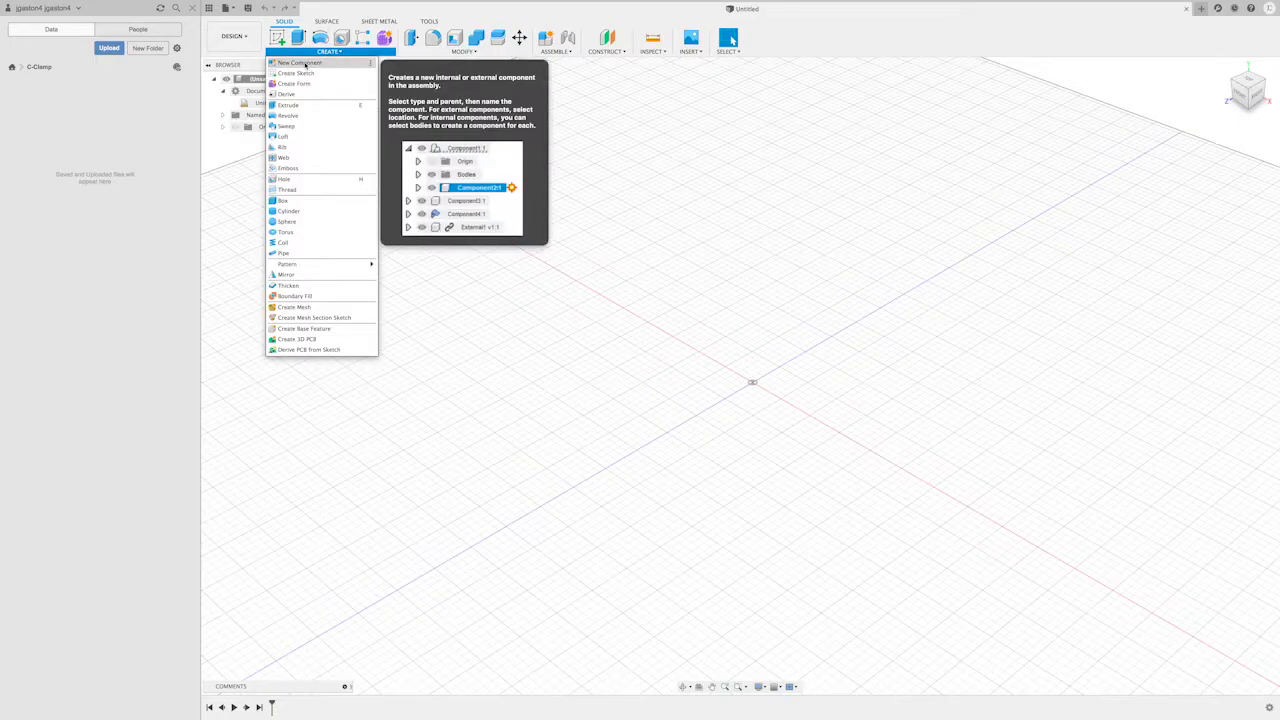
click(305, 64)
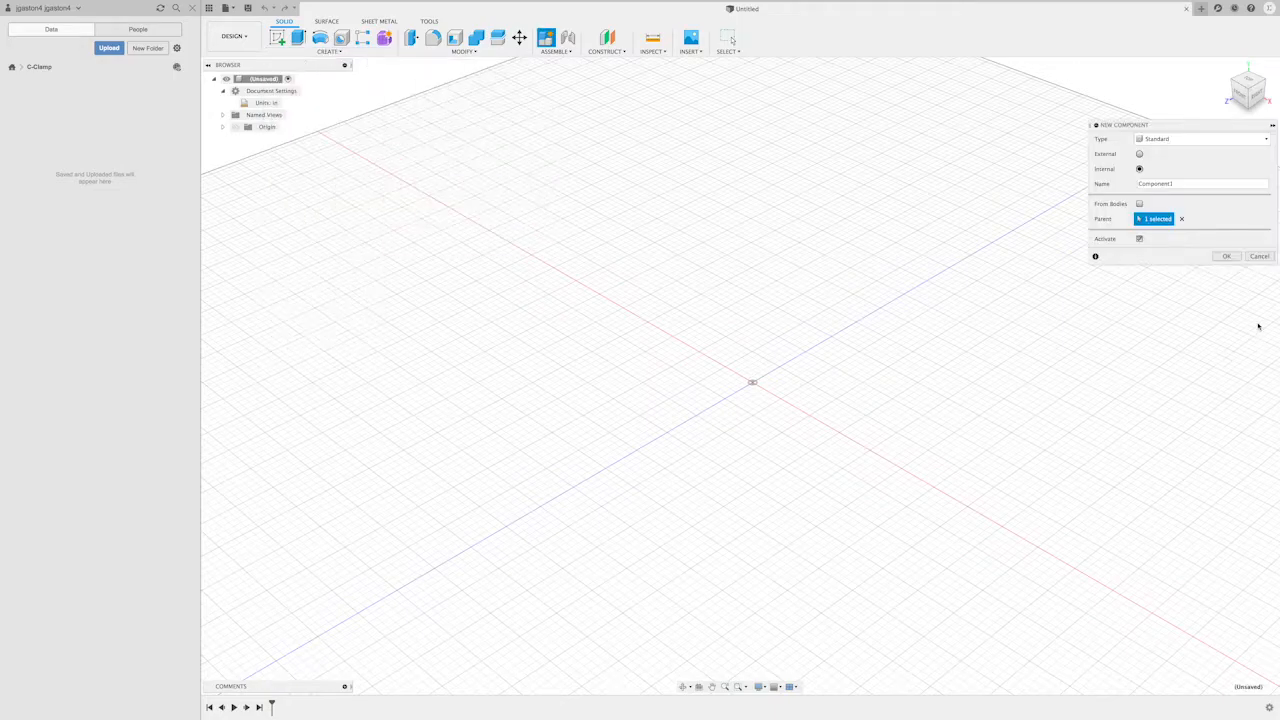
drag(1090, 141, 724, 128)
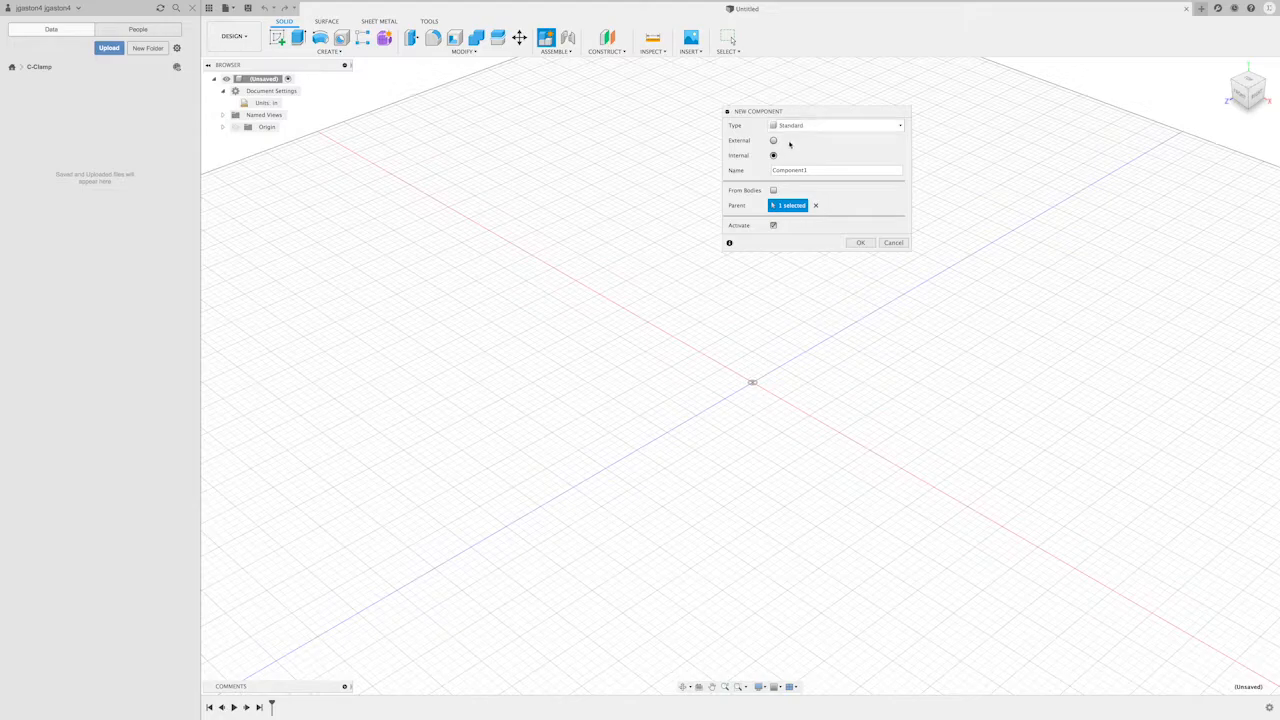
drag(816, 169, 746, 167)
text(C)
click(265, 82)
click(862, 243)
click(862, 243)
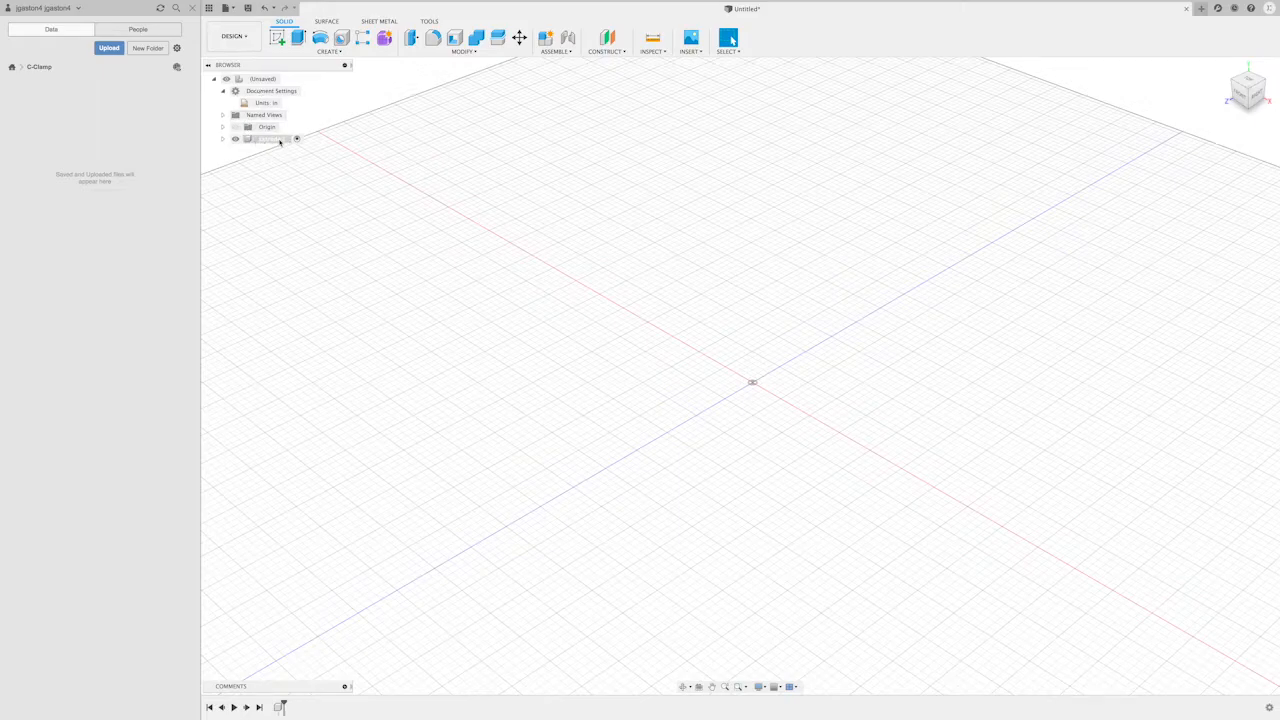
click(280, 141)
click(222, 141)
click(264, 79)
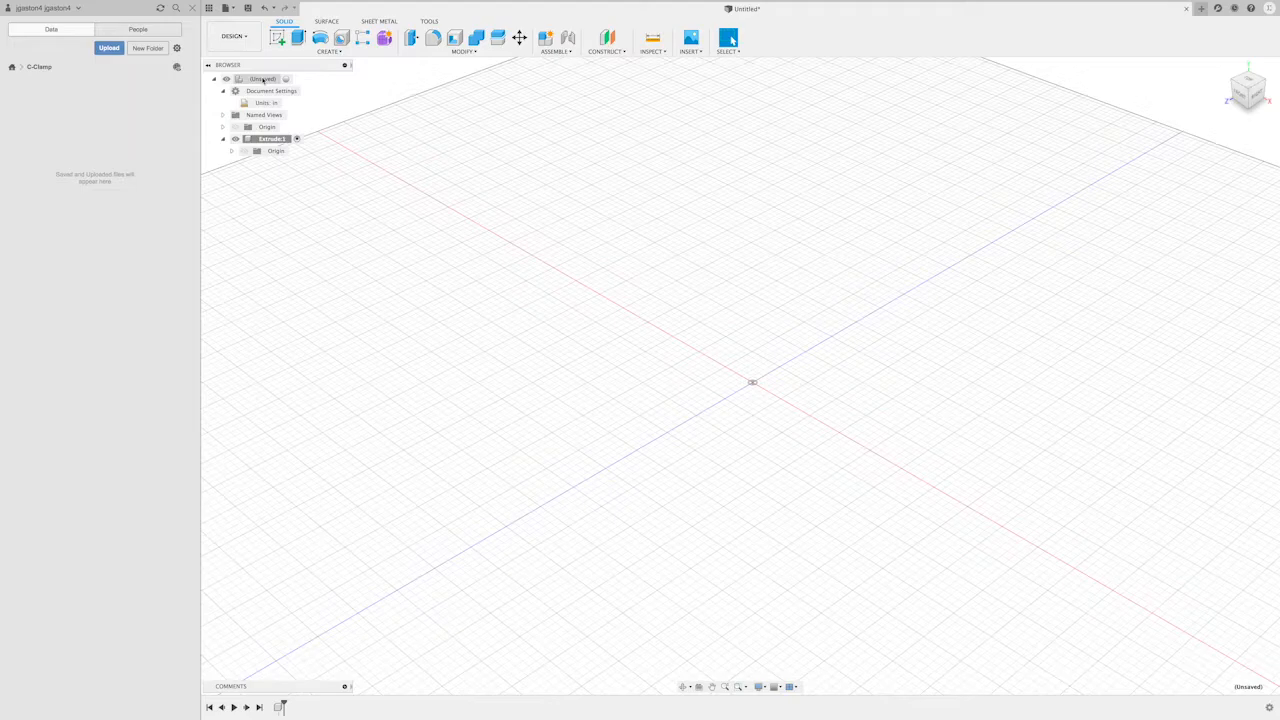
- Save the design as Extrude in the C-Clamp project
click(229, 8)
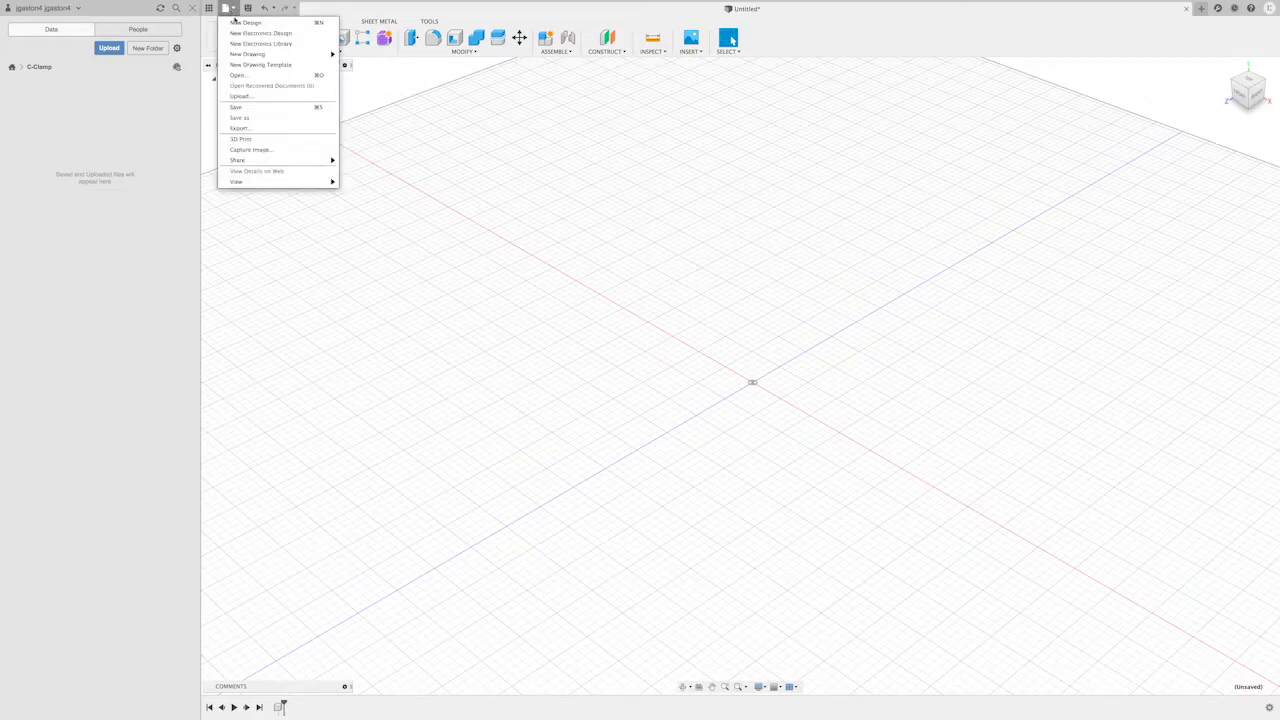
click(254, 108)
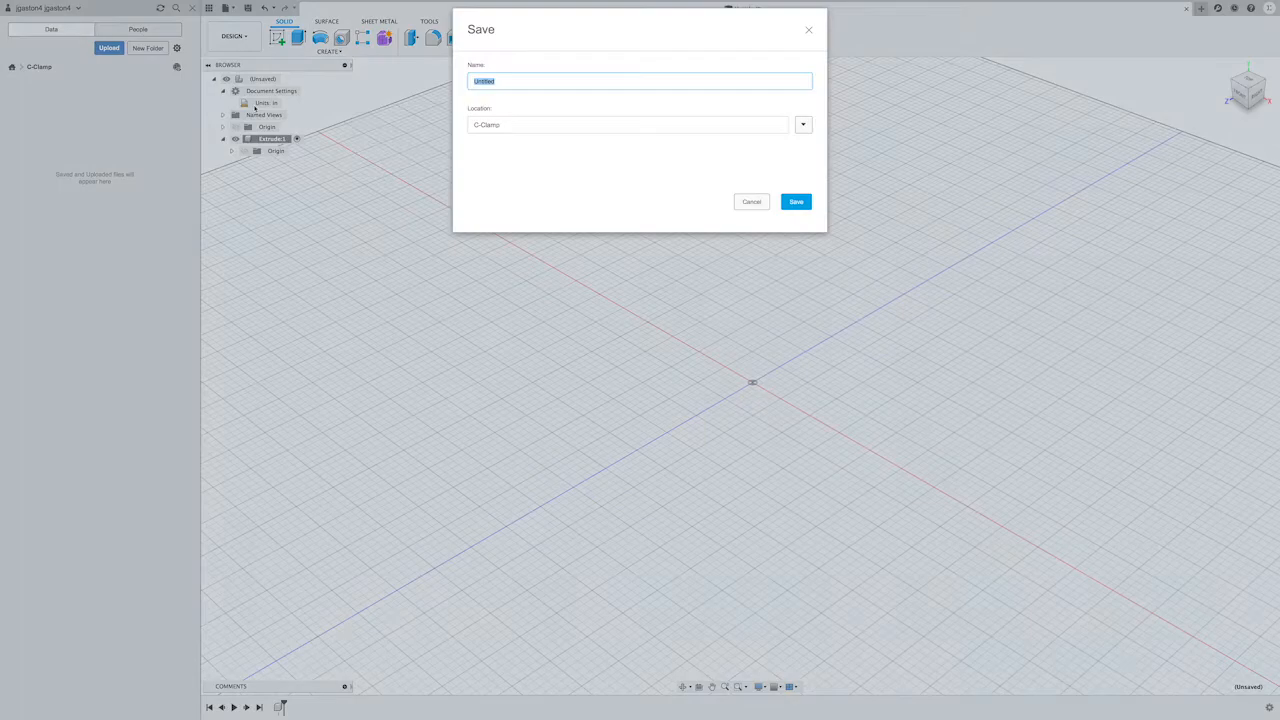
text(C)
click(796, 202)
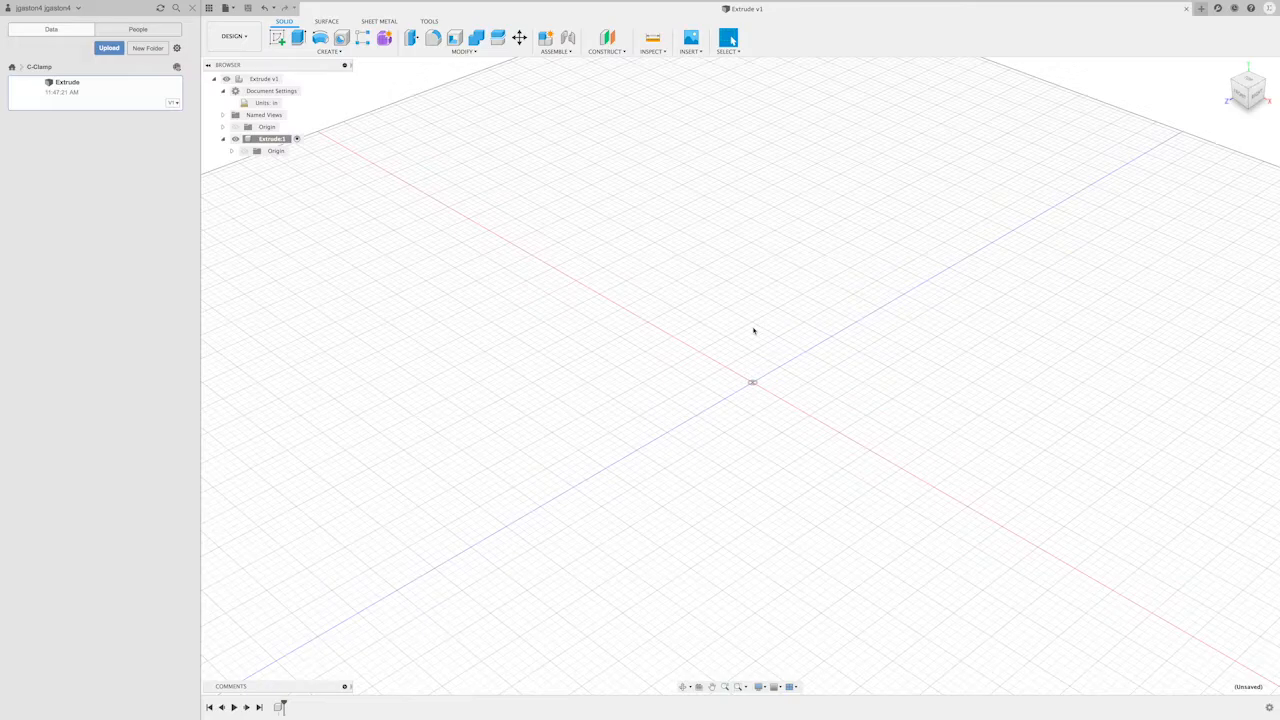
- Start a sketch on the horizontal origin plane and move the sketch palette clear of the drawing area, beside the browser
click(315, 51)
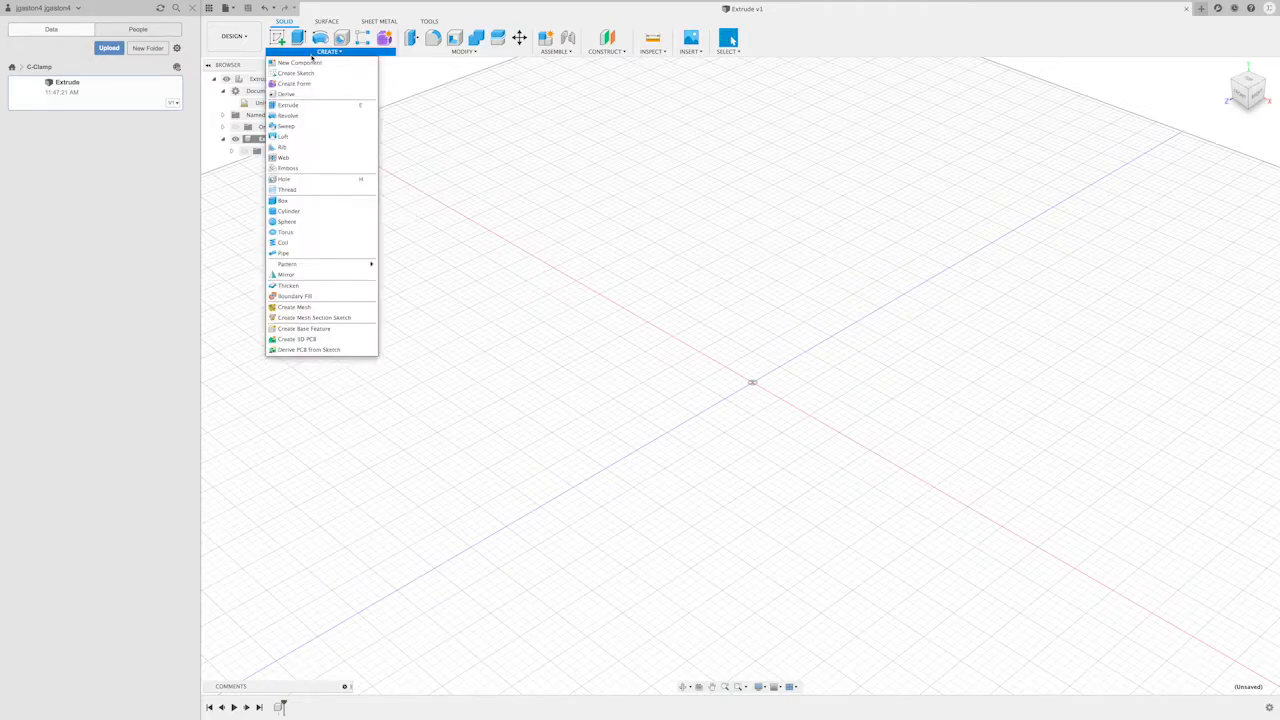
click(310, 73)
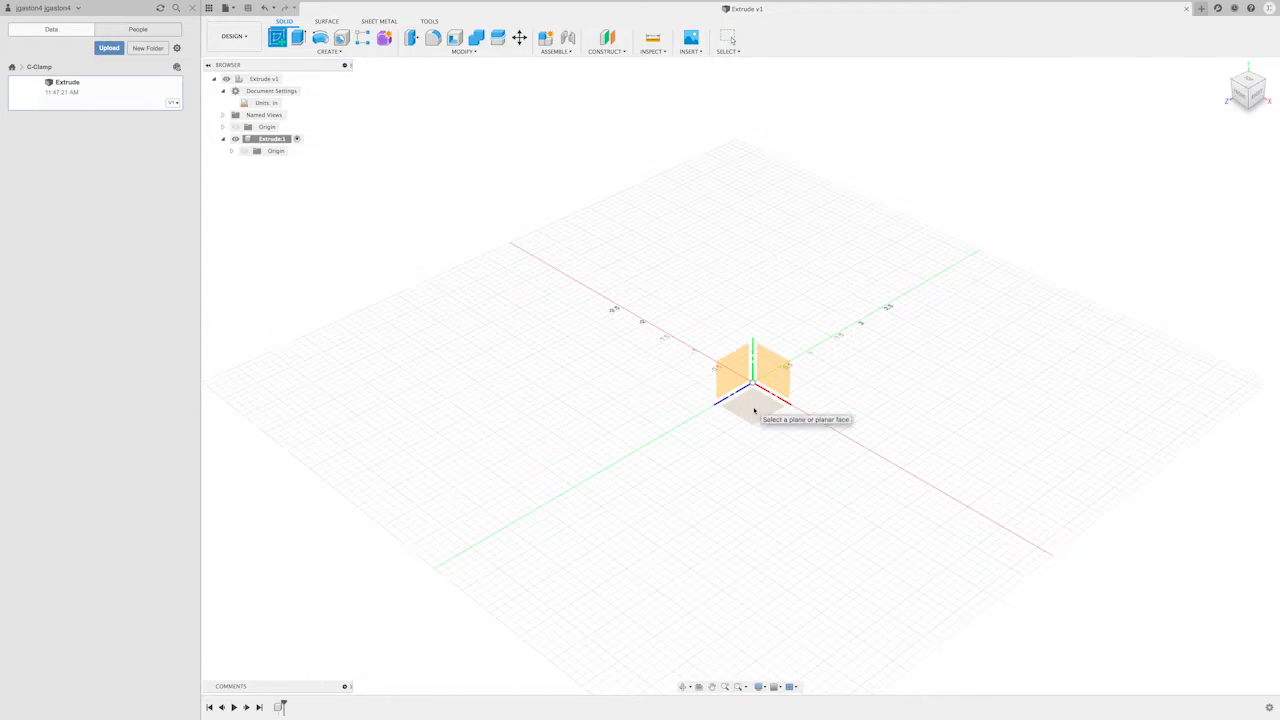
click(754, 410)
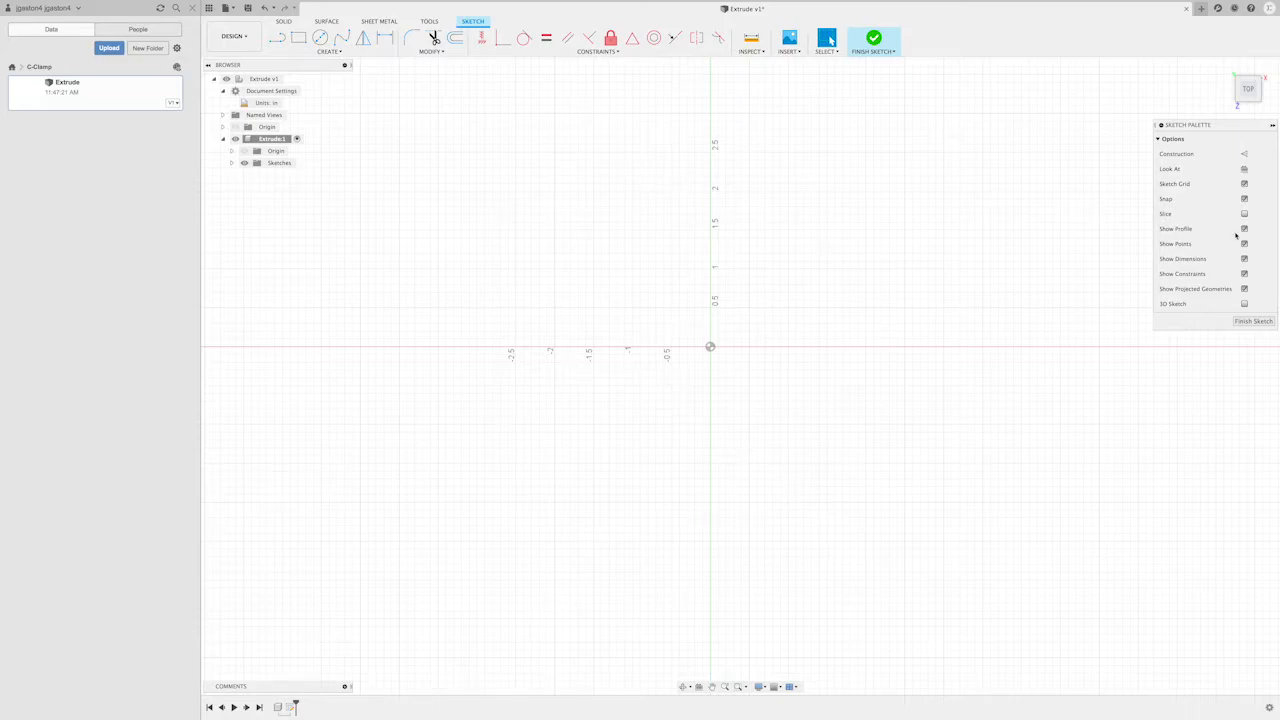
mouse_move(1240, 128)
mouse_down()
mouse_move(937, 98)
mouse_move(937, 81)
mouse_up()
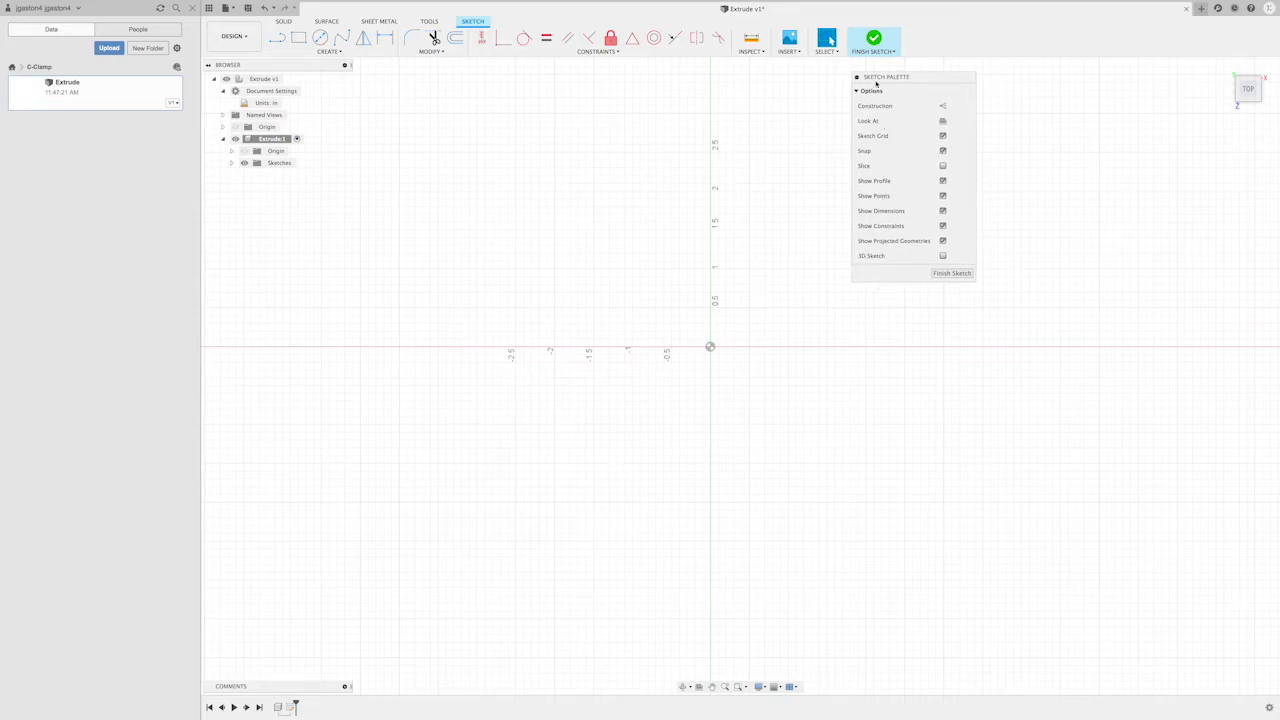
drag(907, 77, 1131, 80)
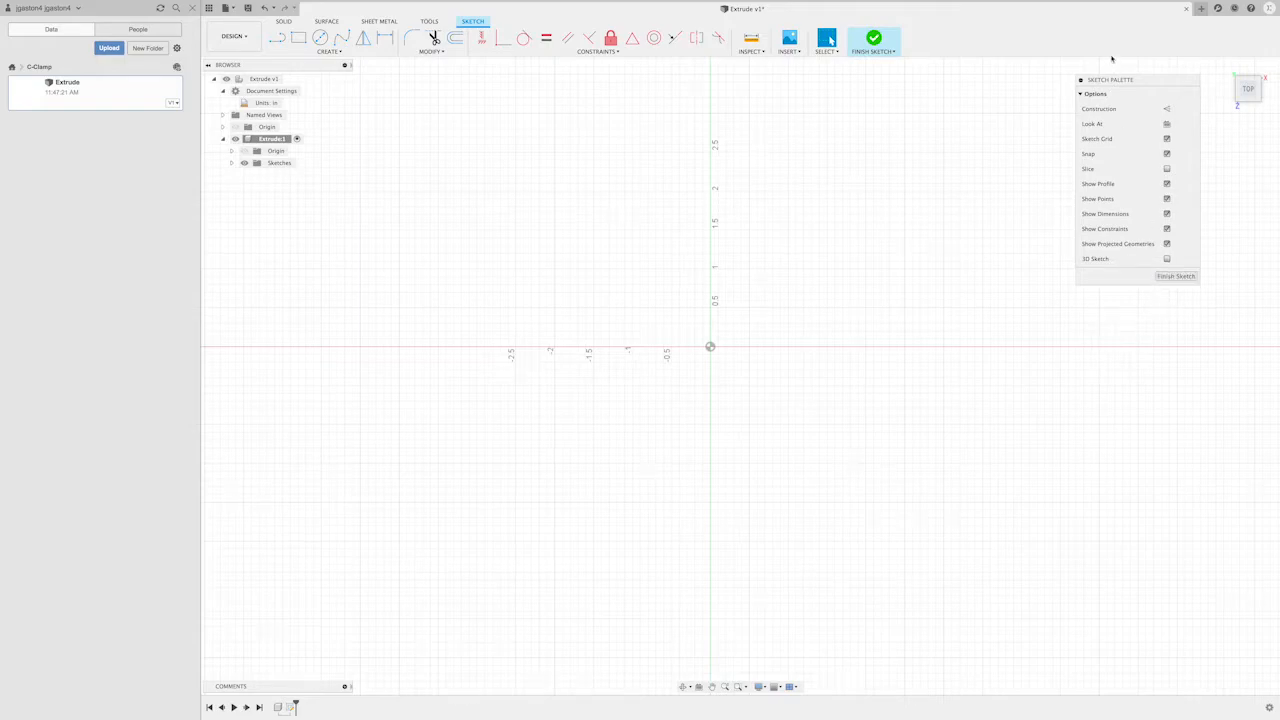
mouse_move(1155, 82)
mouse_down()
mouse_move(913, 188)
mouse_move(367, 249)
mouse_move(301, 204)
mouse_up()
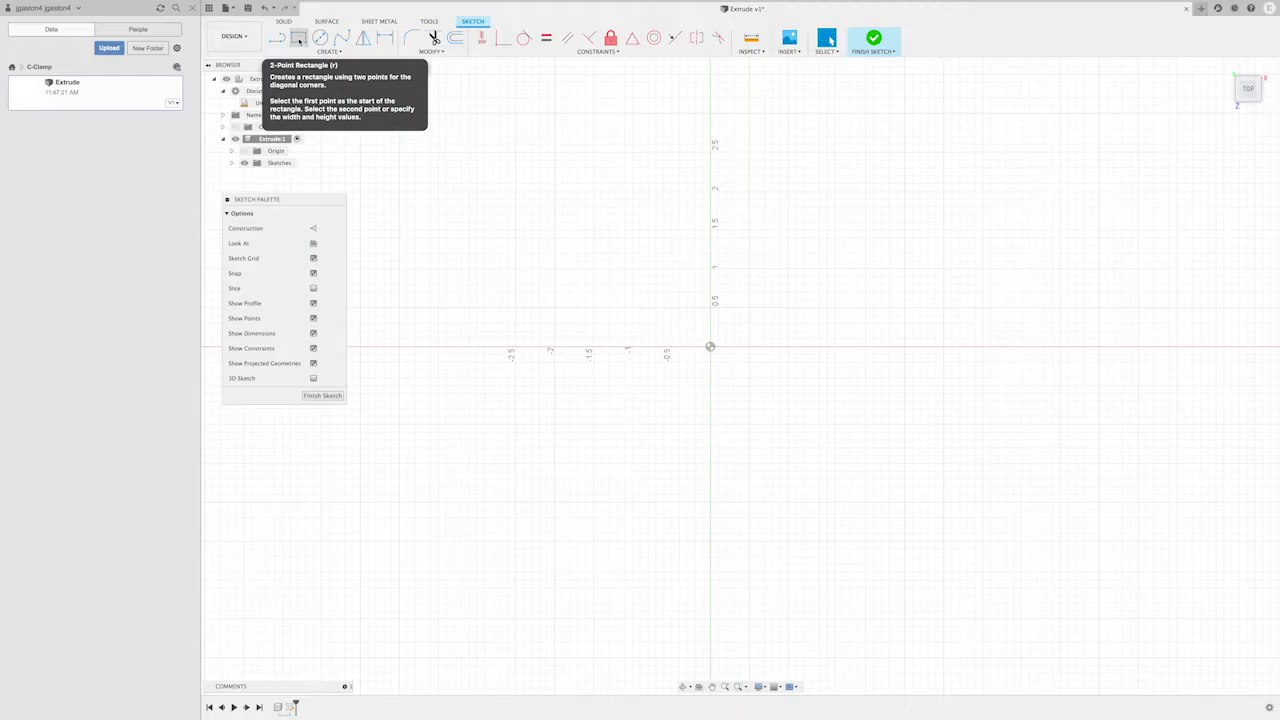
- Sketch a 3.5 in by 3.5 in two-point rectangle around the origin, starting 2 in left of and 2 in above it
click(299, 40)
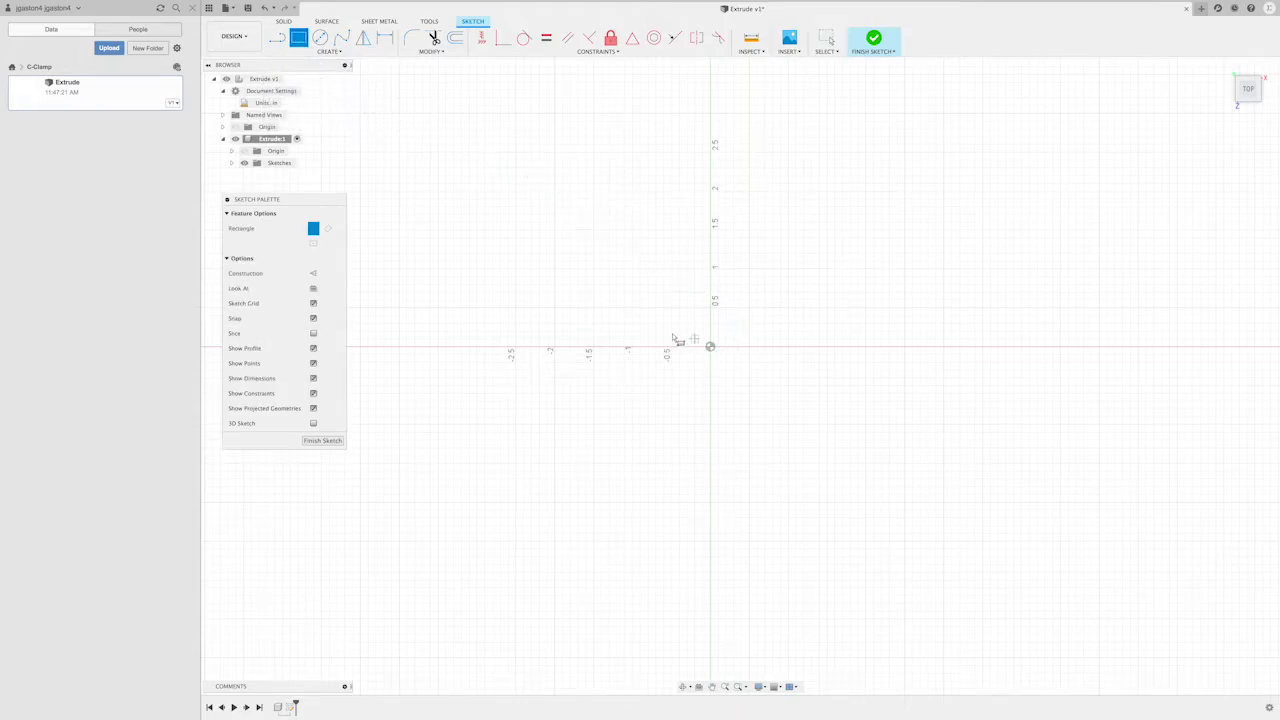
click(555, 191)
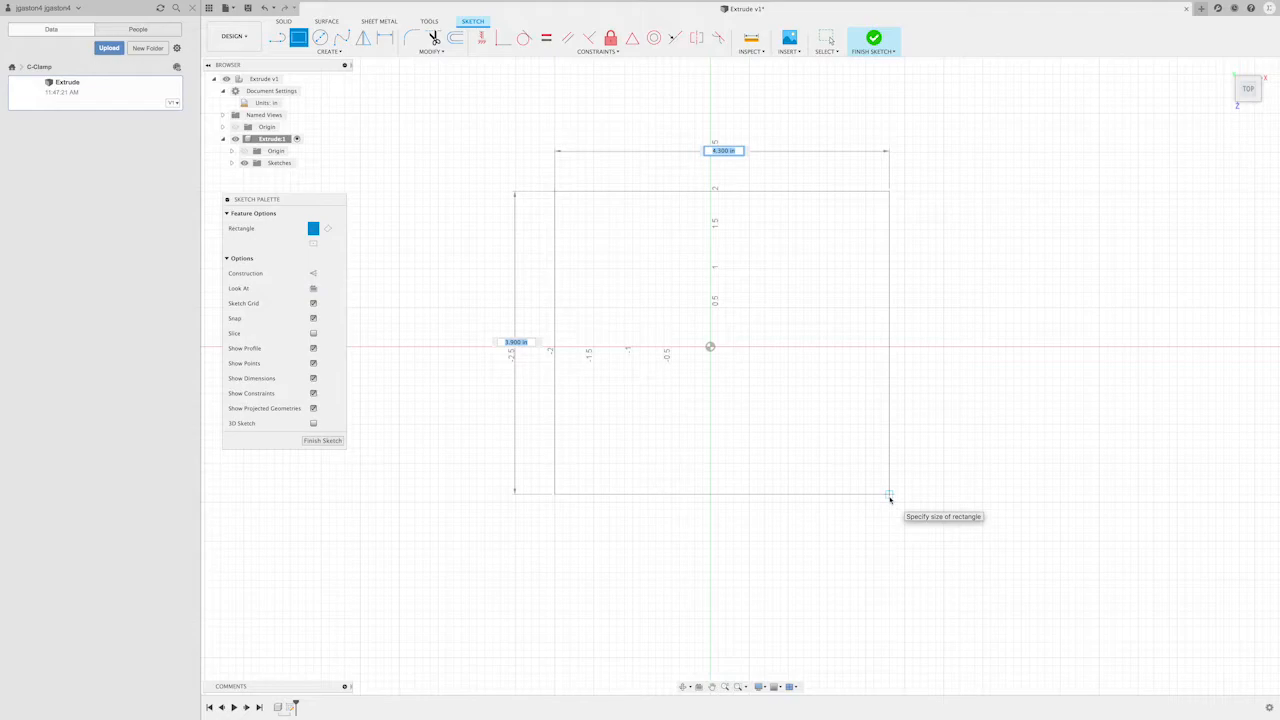
text(4)
key(Tab)
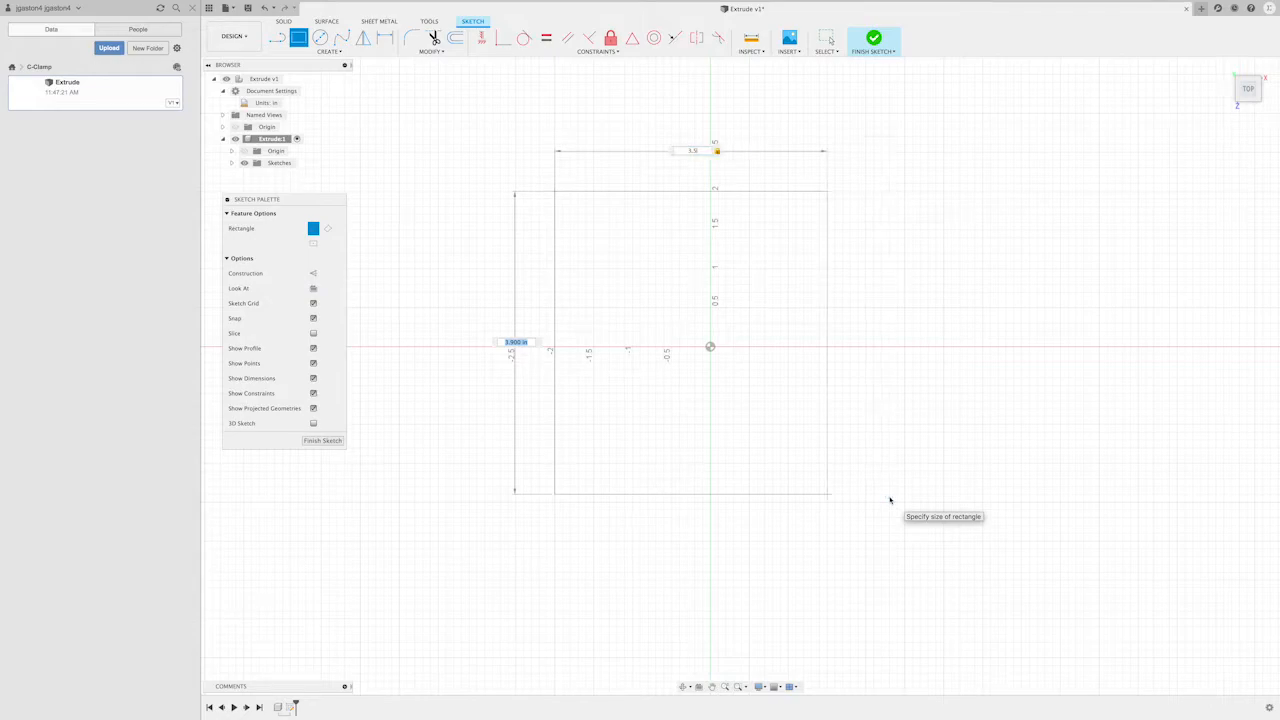
text(3.5)
key(Tab)
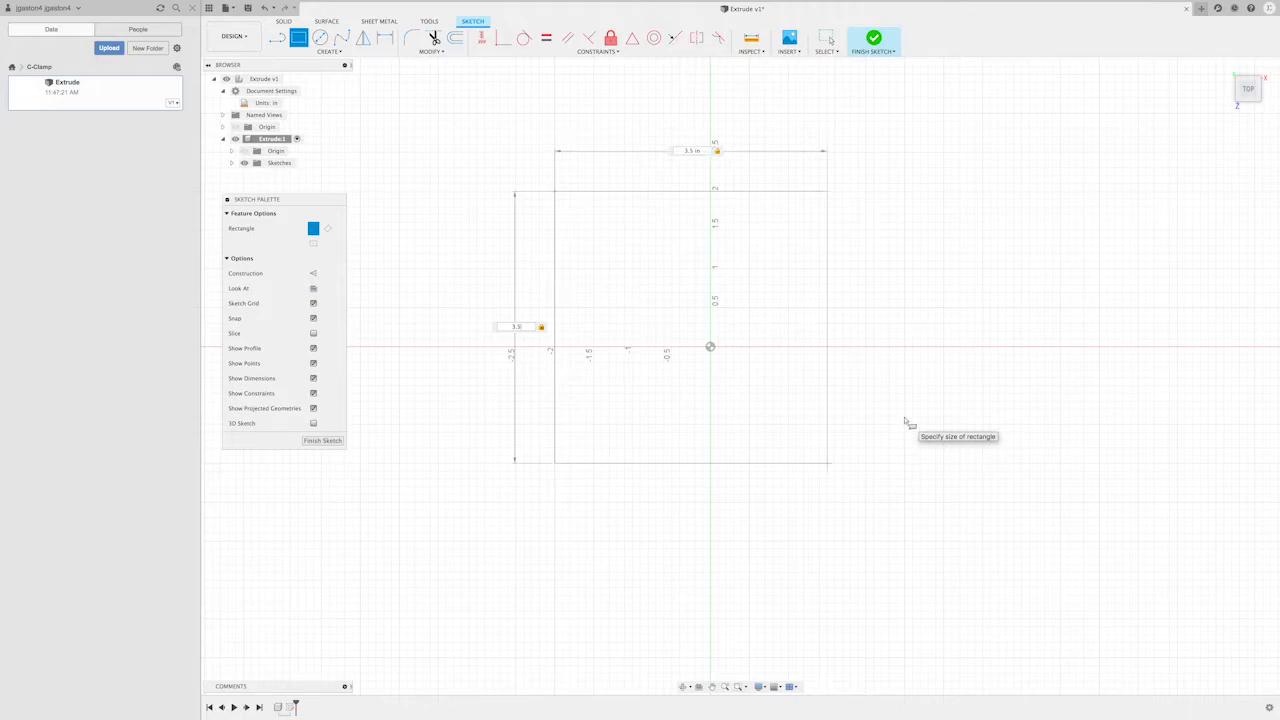
key(Return)
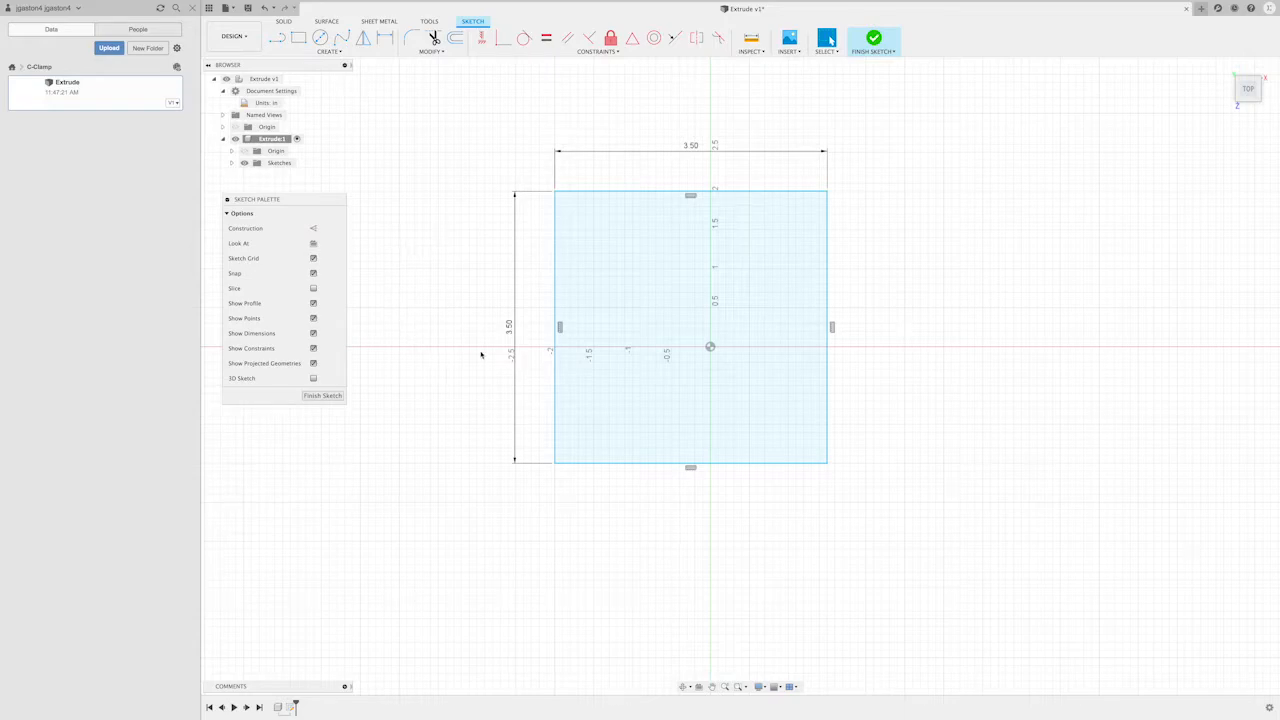
- Set the rectangle's height to 5 in and its width to 4 in
double_click(509, 330)
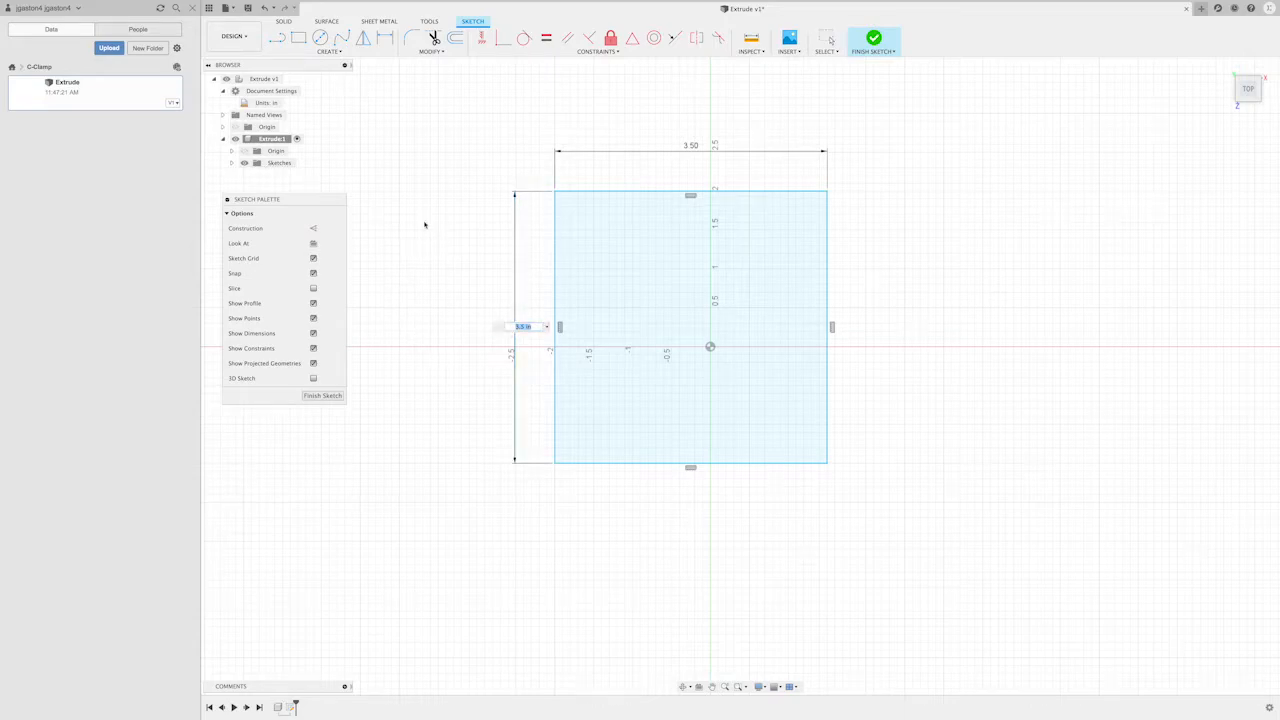
text(5)
key(Return)
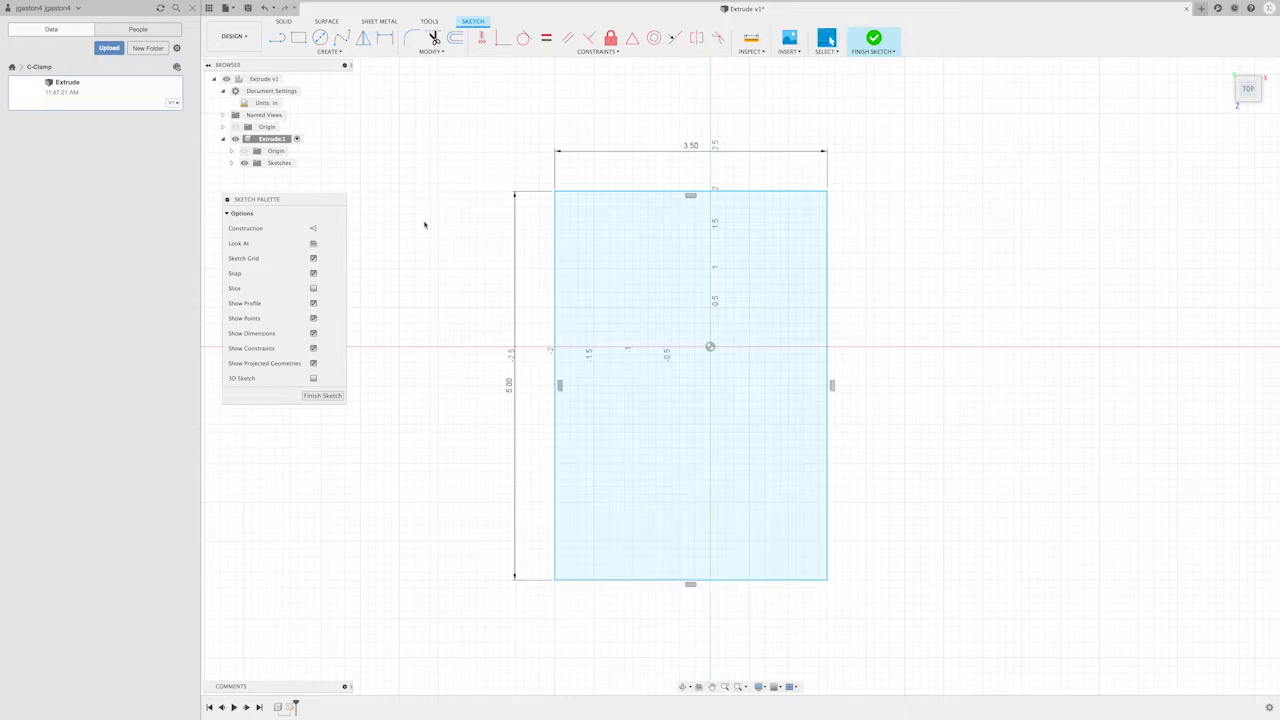
double_click(689, 146)
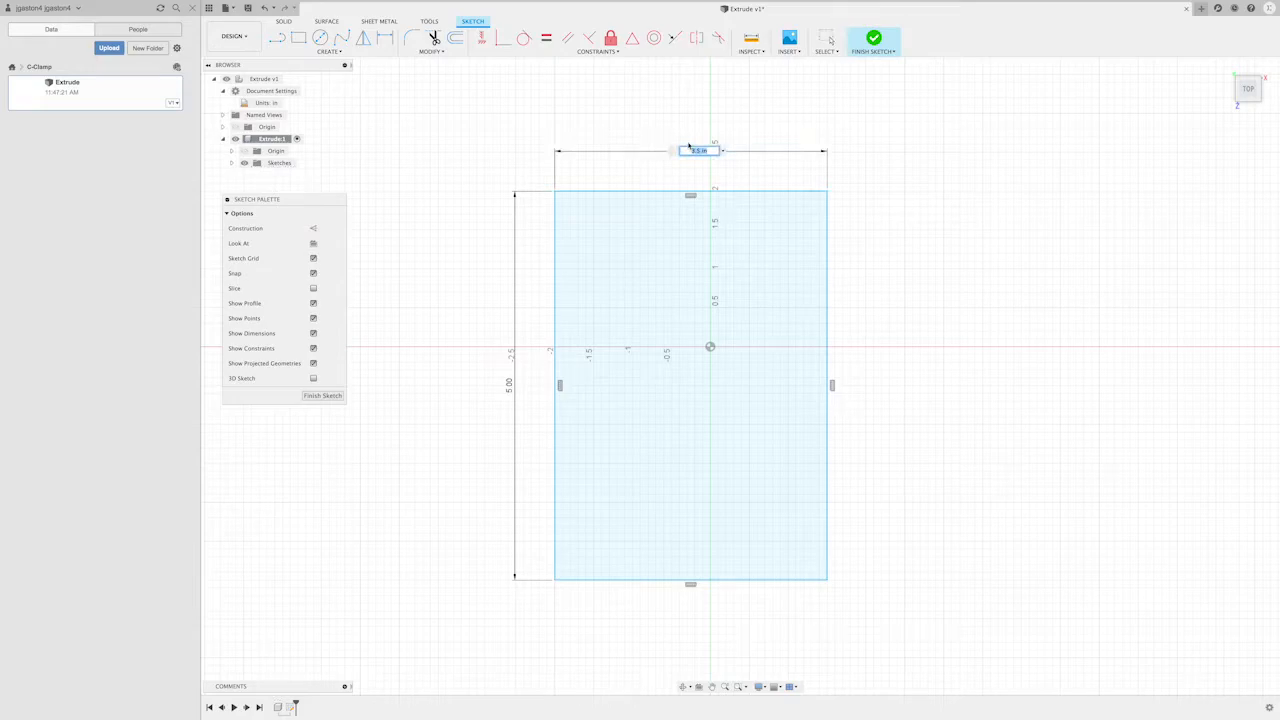
text(4)
key(Return)
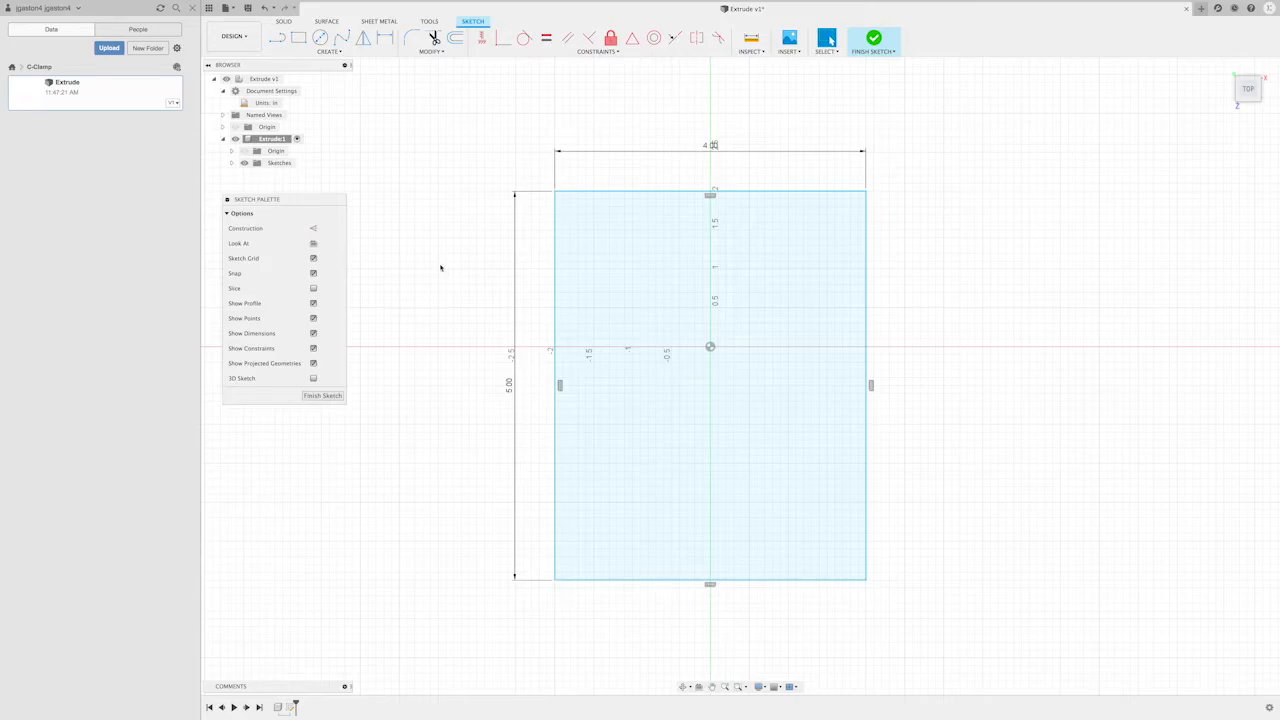
- Draw a 2.25 in diameter circle at the centre of the rectangle and finish the sketch
click(321, 39)
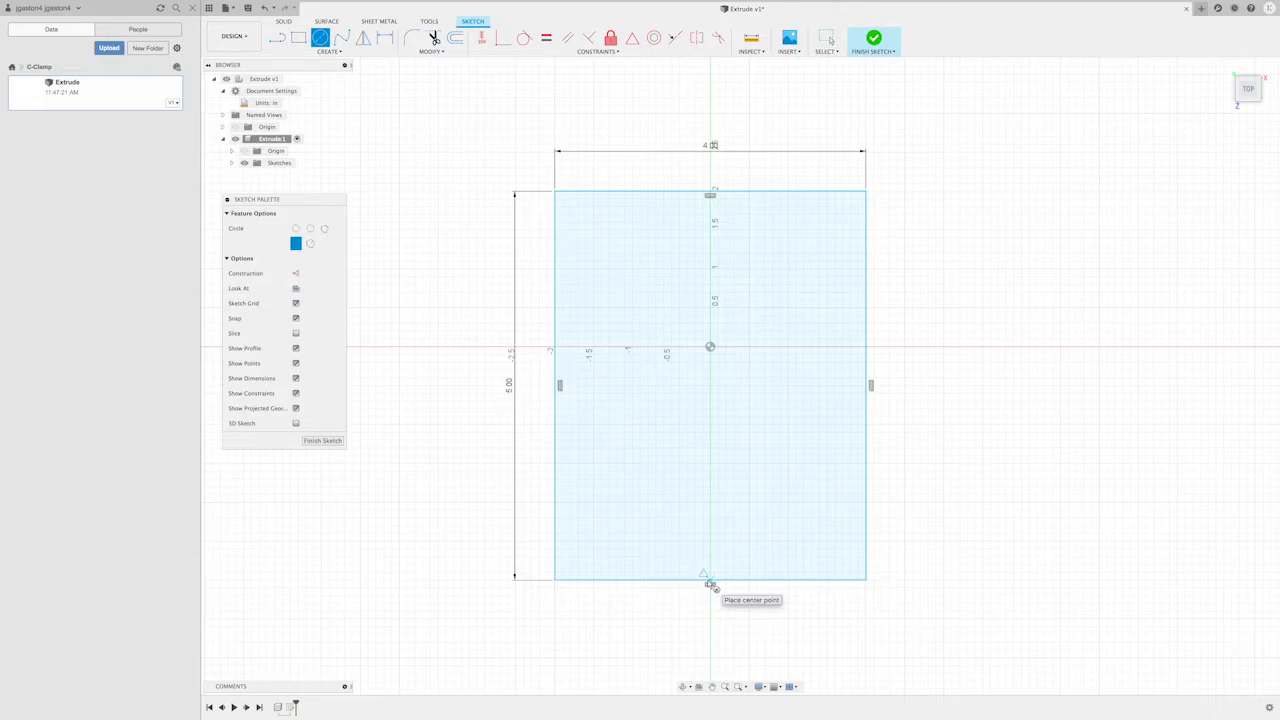
click(710, 385)
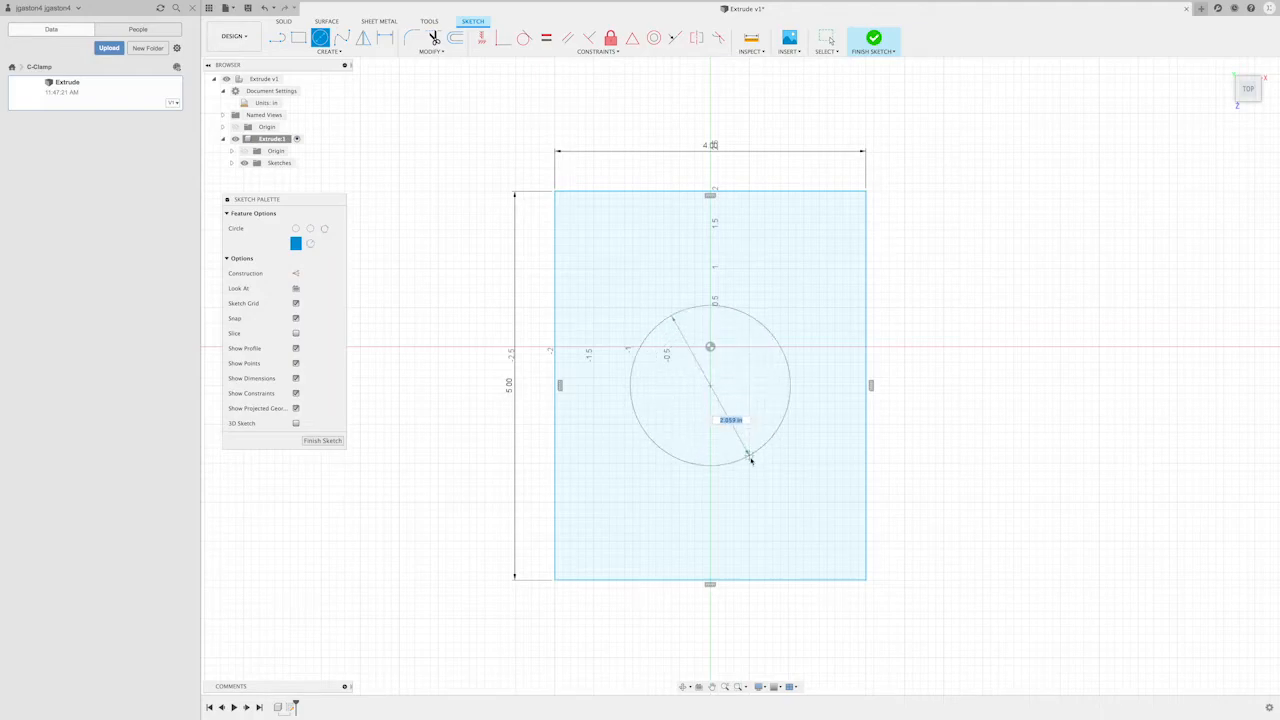
text(2.25)
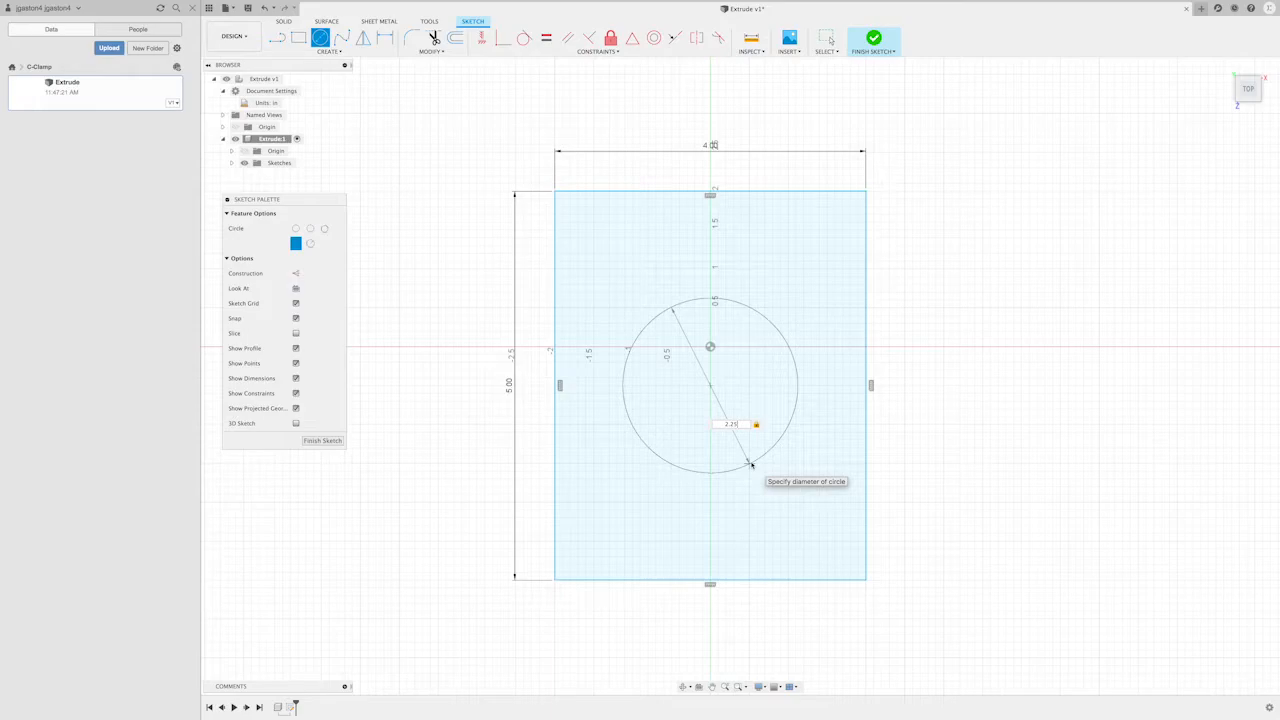
key(Return)
key(Escape)
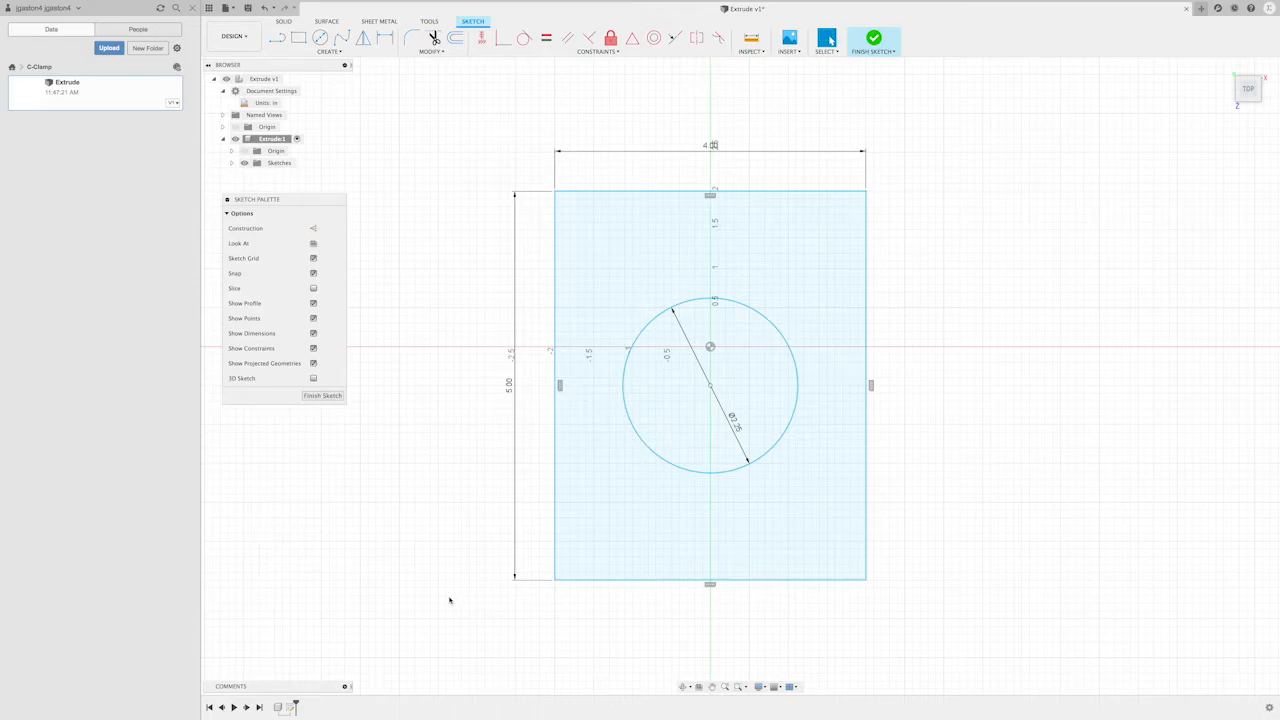
click(322, 396)
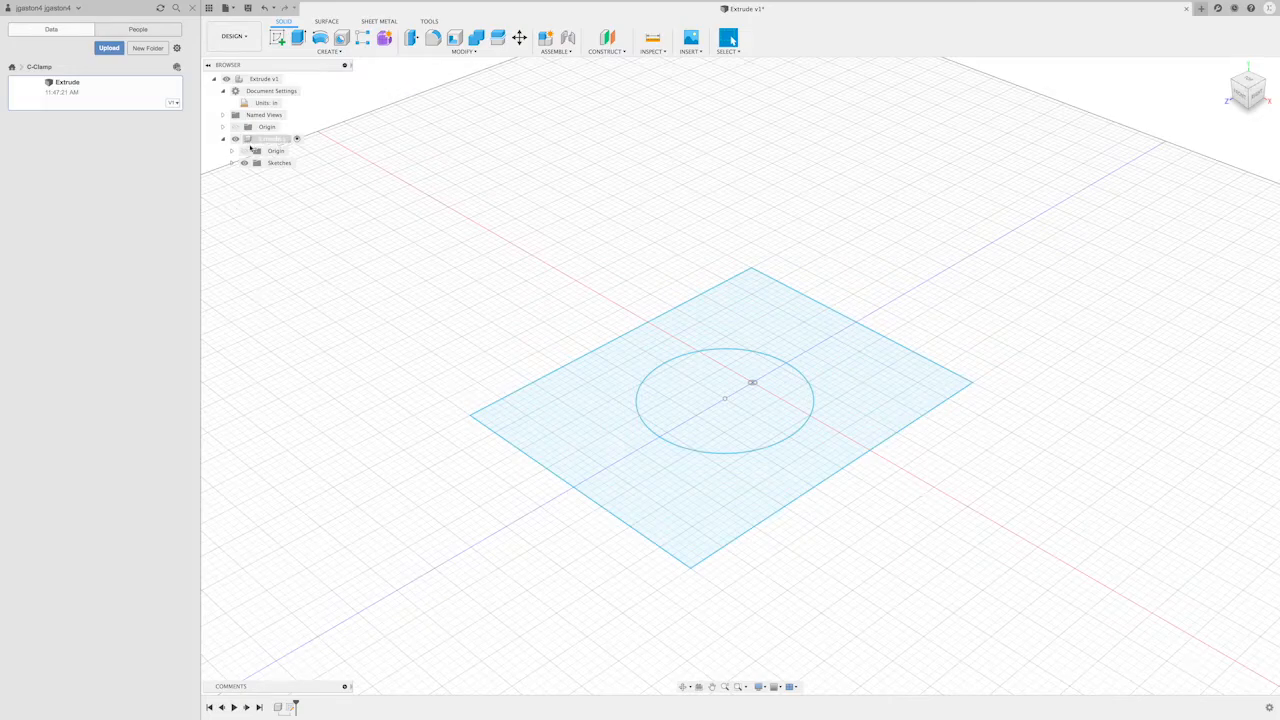
- Expand the component's Sketches folder and rename its sketch FirstSketch
click(254, 150)
click(231, 163)
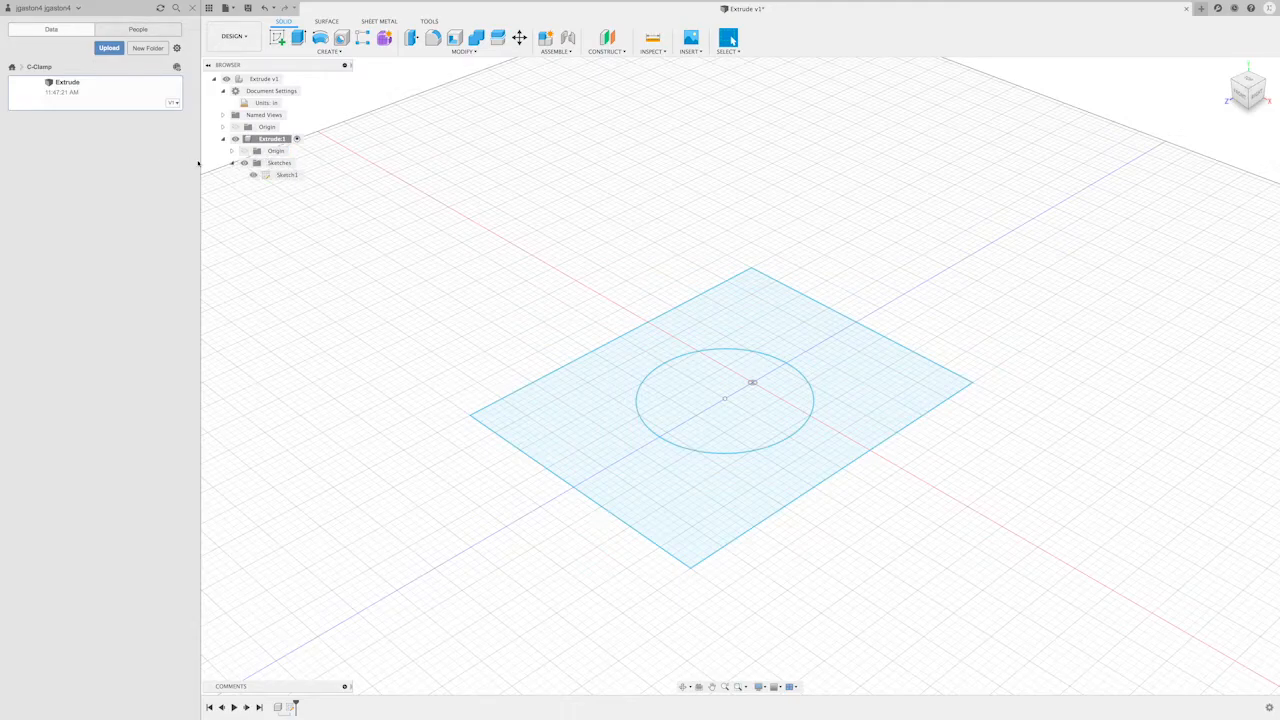
click(288, 175)
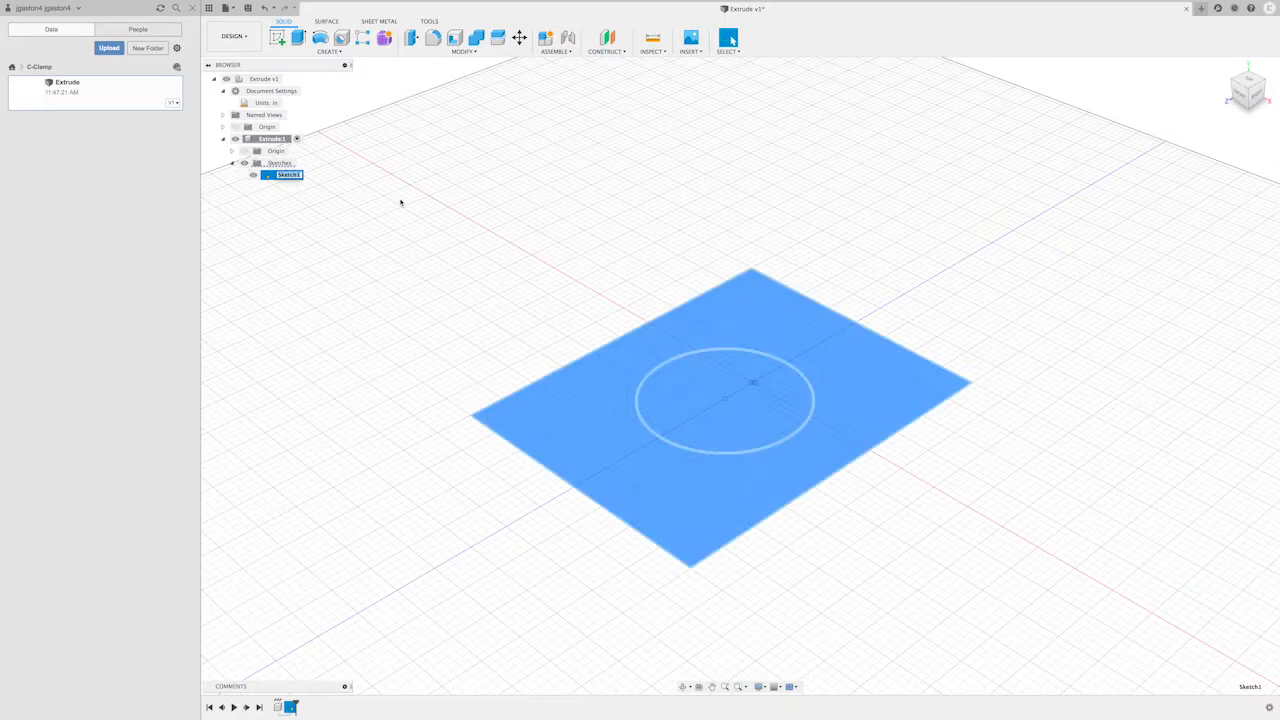
text(B)
text(irstSketch)
key(Return)
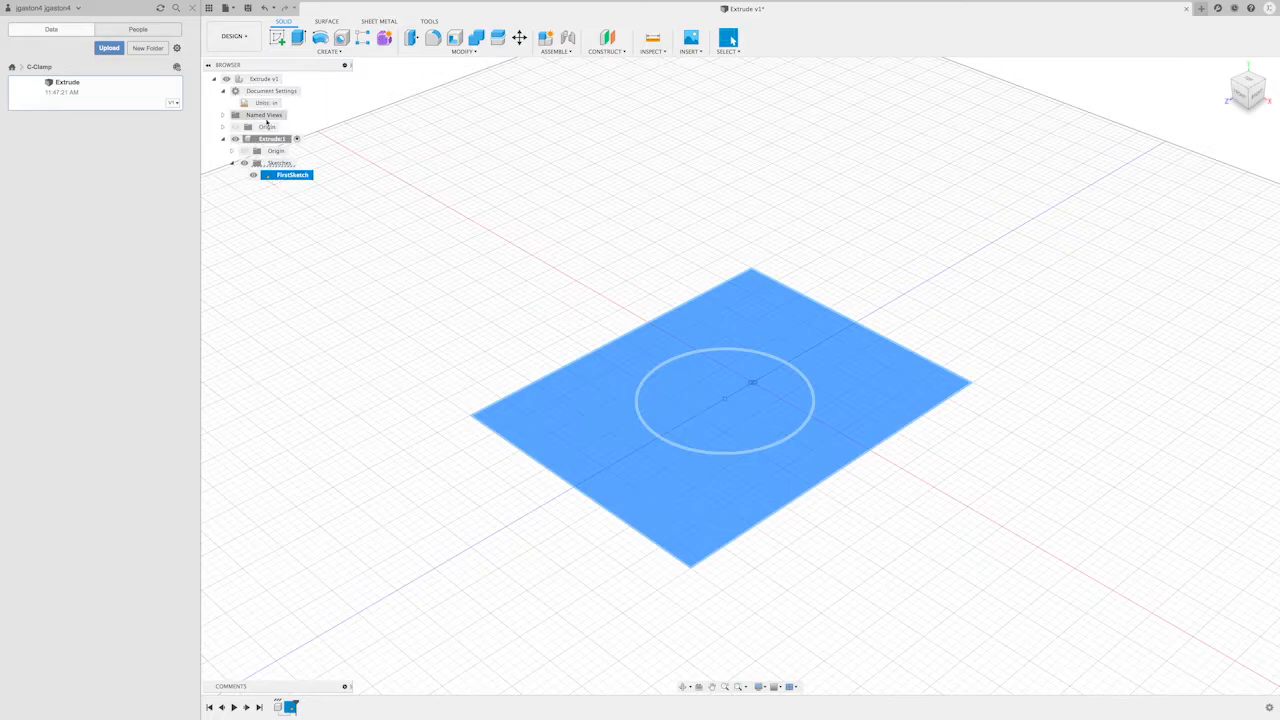
- Hide the Extrude component and show it again
click(236, 139)
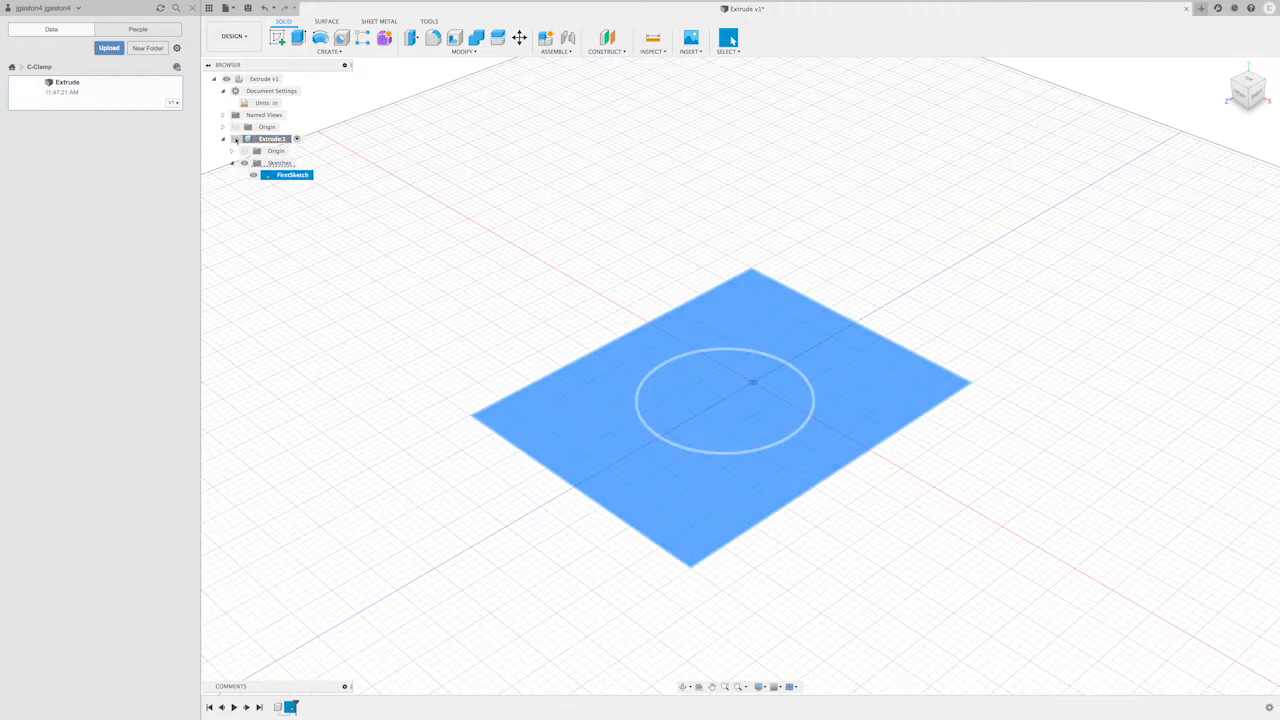
key(v)
click(237, 139)
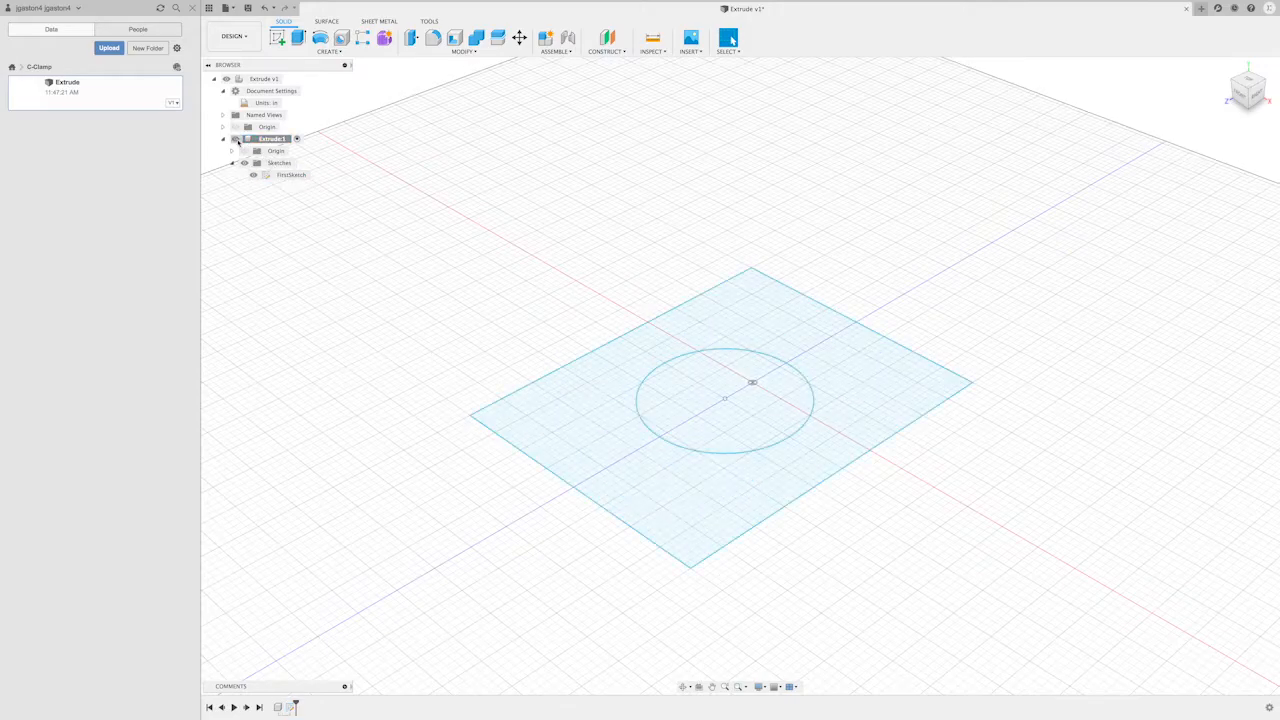
- Edit FirstSketch, set the rectangle's height to 4.75 in and finish the sketch
click(286, 175)
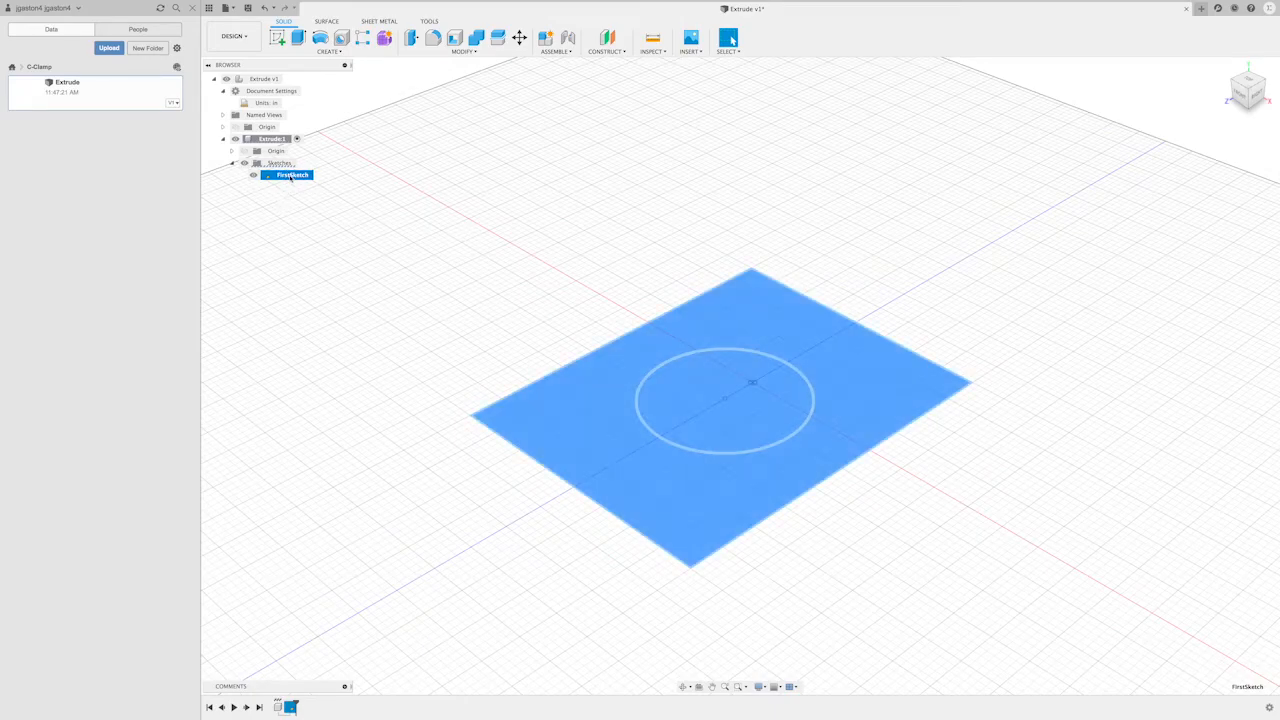
right_click(288, 176)
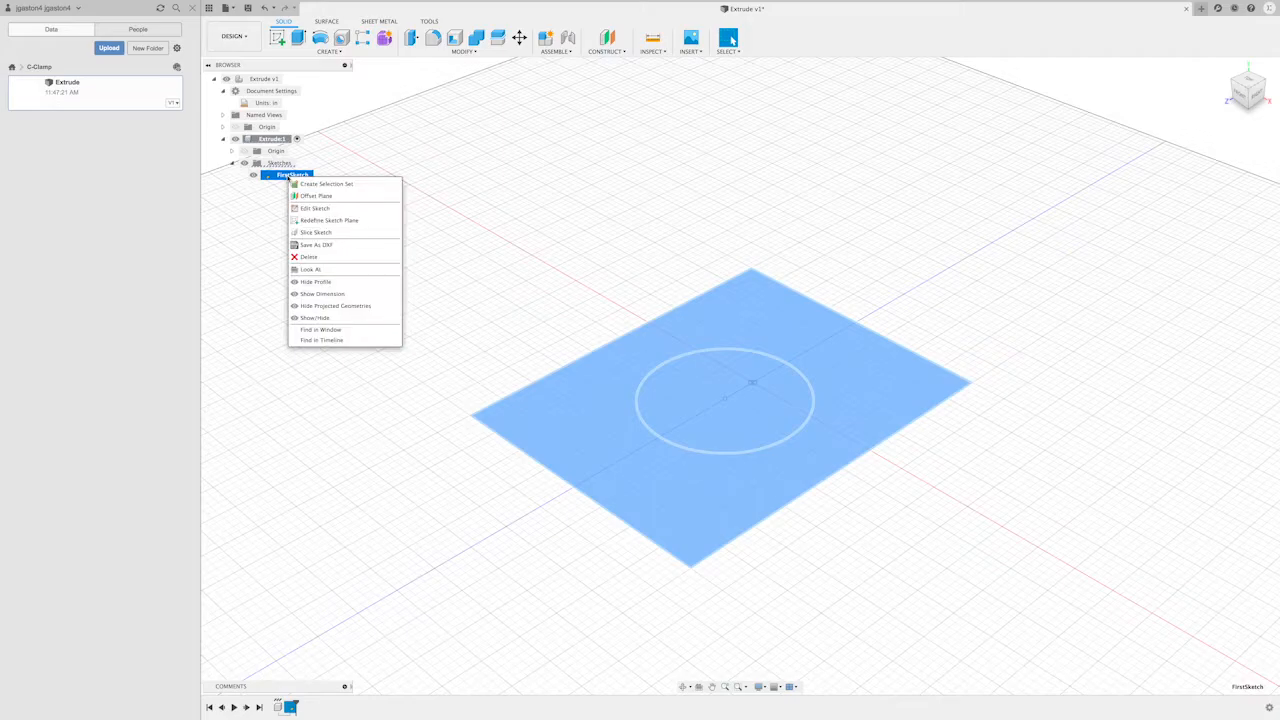
click(316, 208)
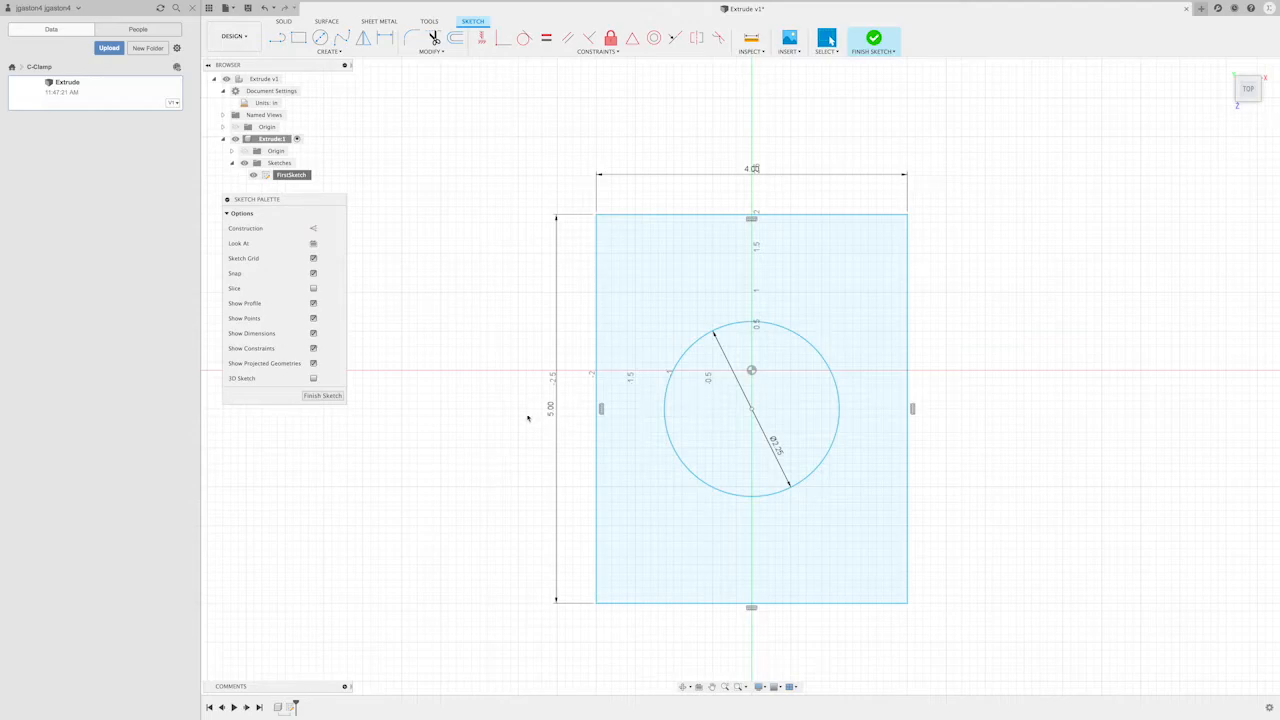
mouse_move(508, 474)
middle_down()
mouse_move(503, 431)
mouse_move(471, 406)
middle_up()
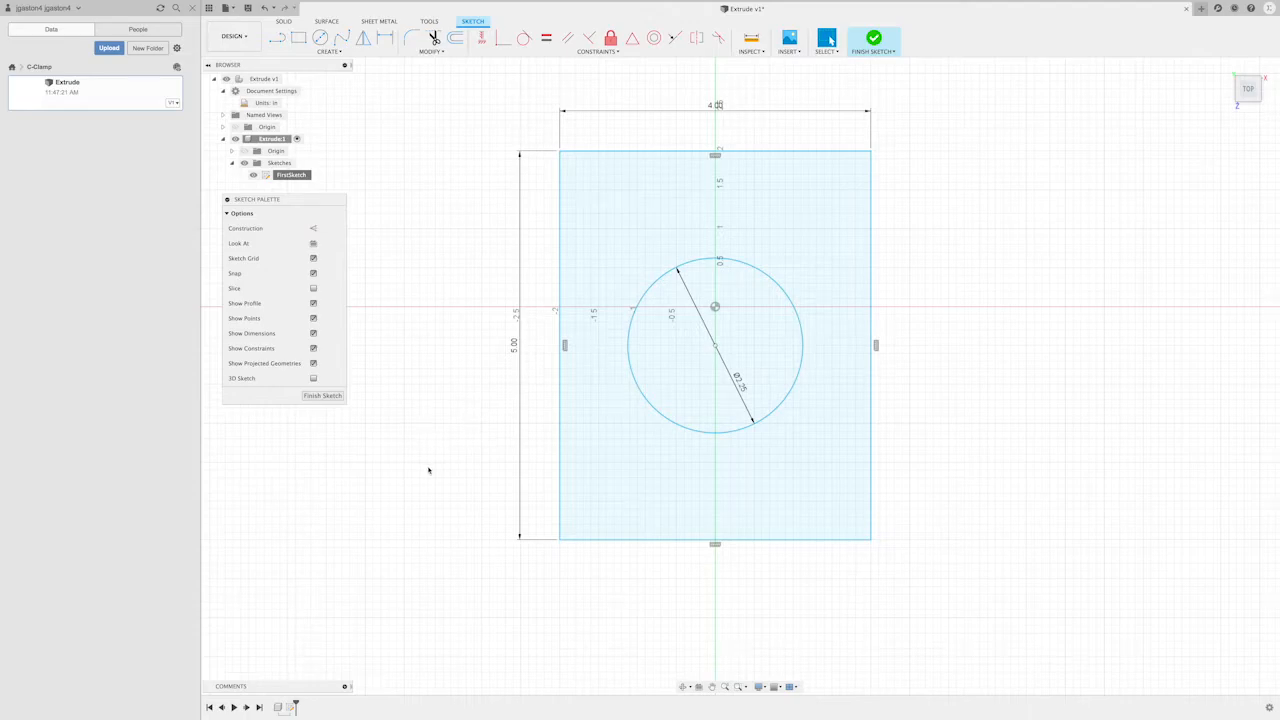
double_click(514, 346)
text(4)
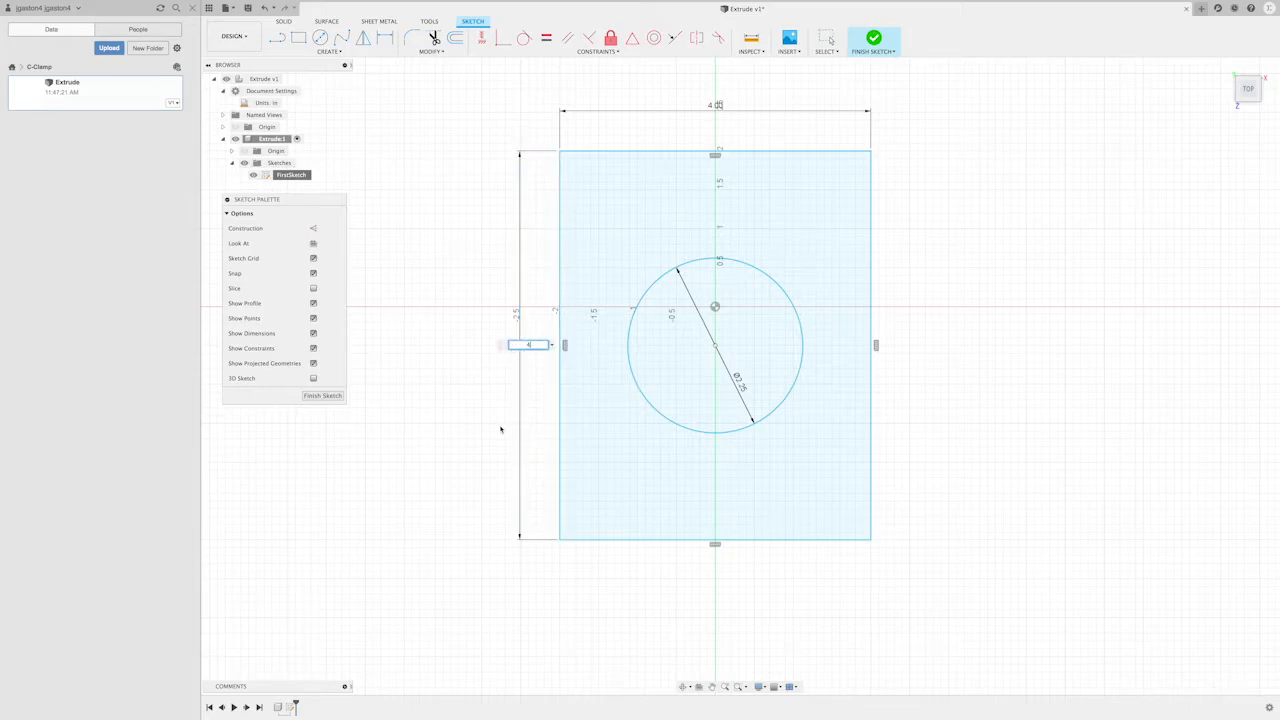
text(.75)
key(Return)
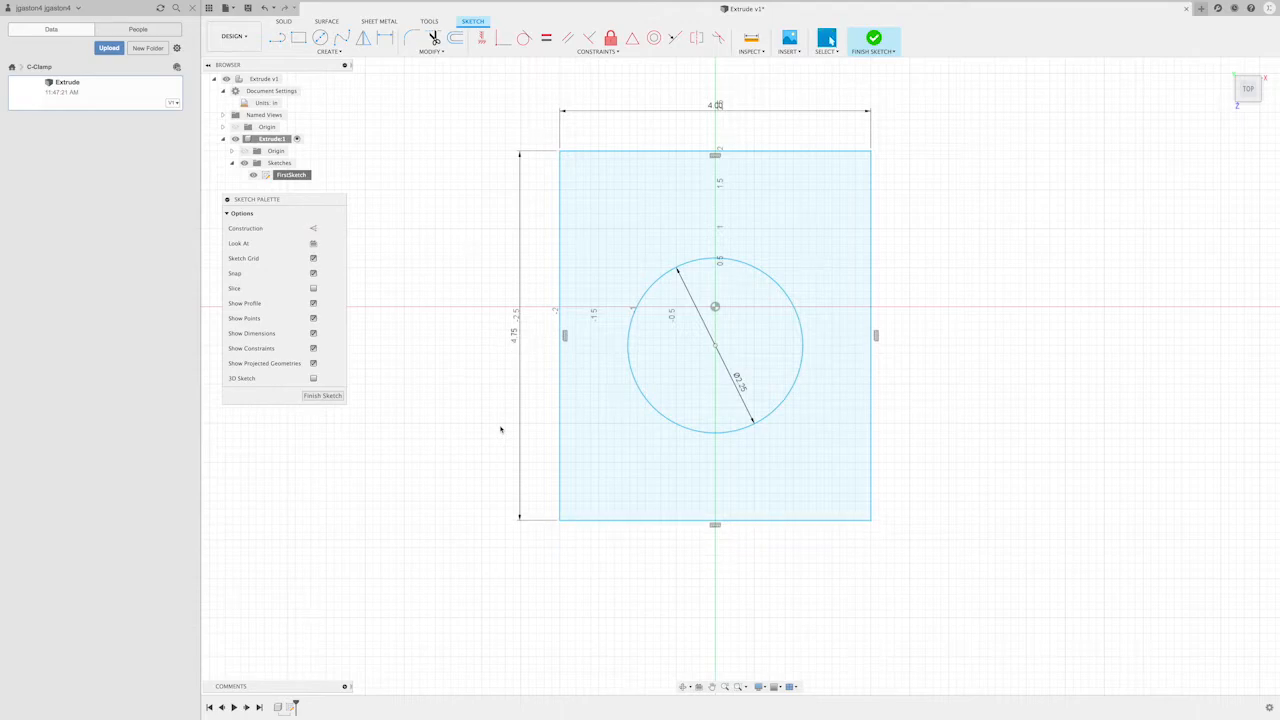
click(336, 397)
click(923, 403)
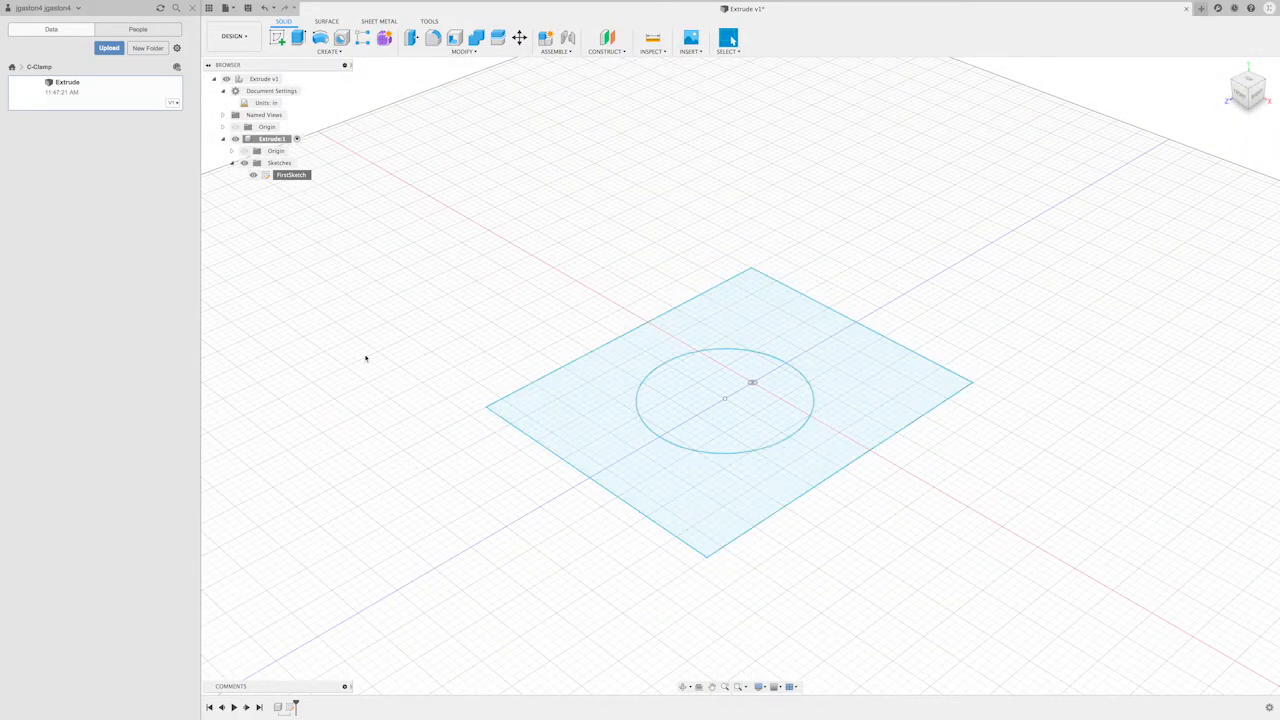
- Collapse the component's Sketches folder
click(231, 163)
click(357, 468)
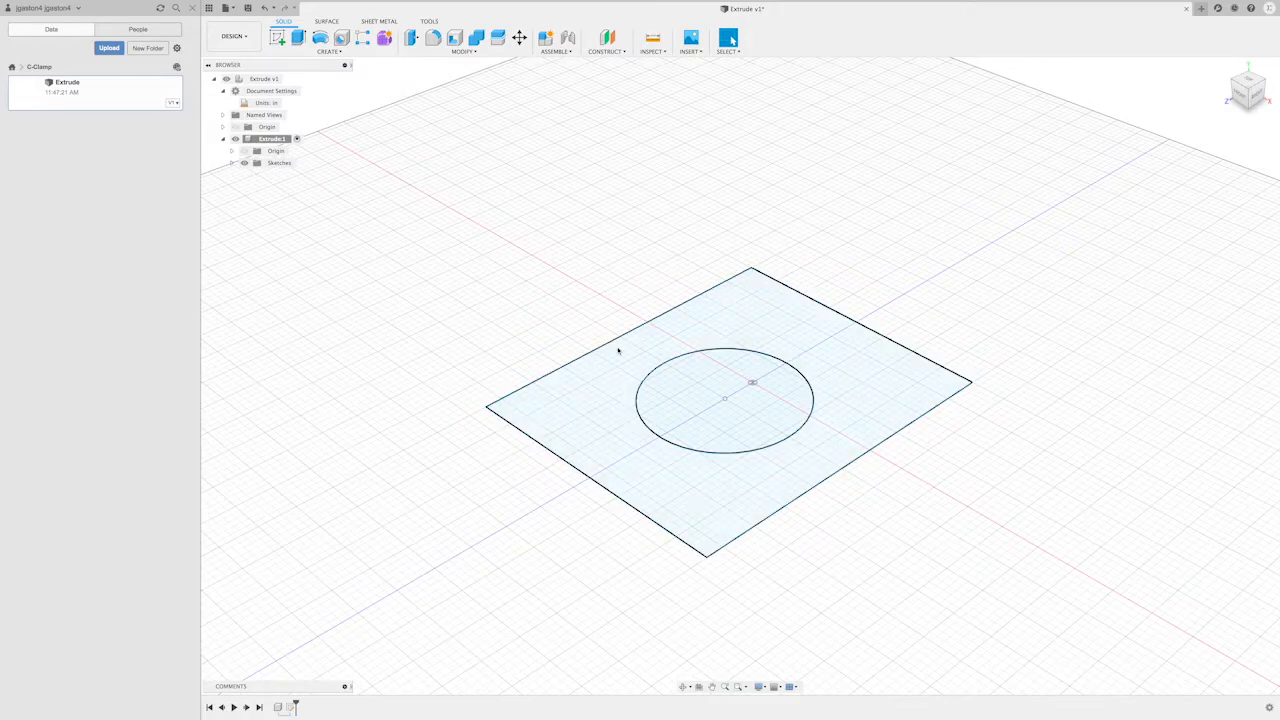
click(700, 534)
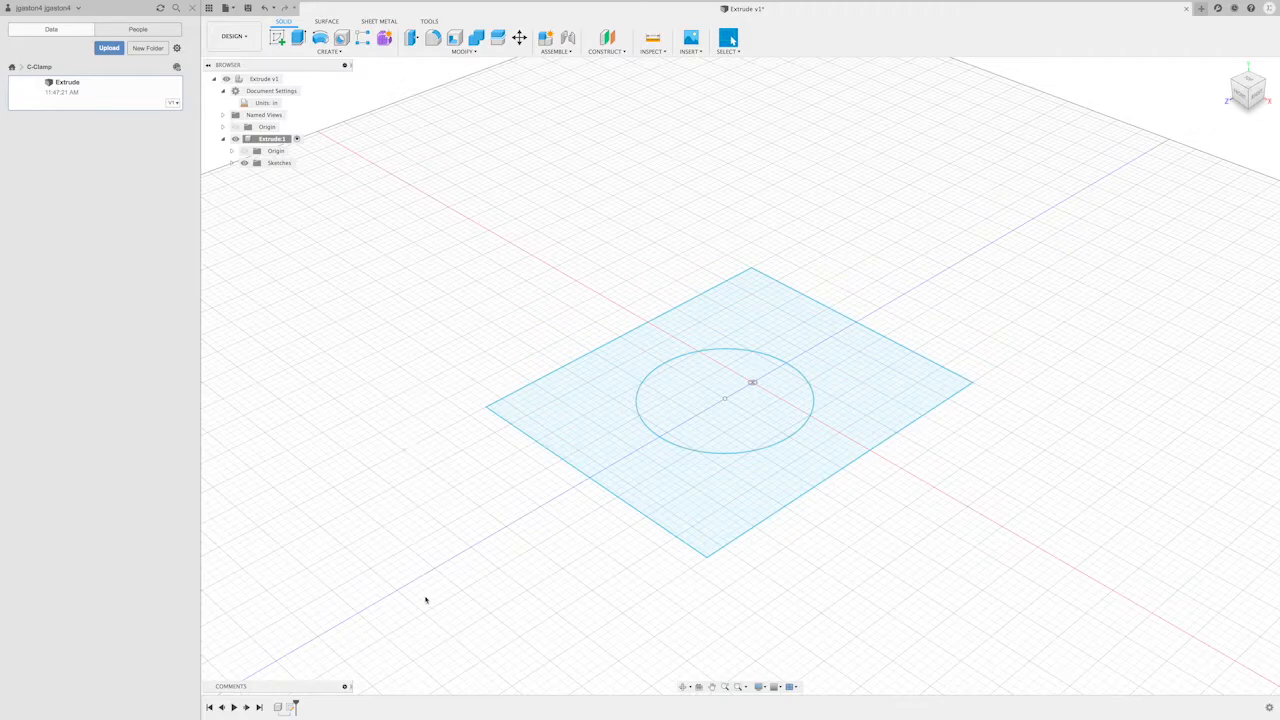
- Extrude the rectangle and circle profiles together 6 in upward as a new body
scroll(417, 533, down, 3)
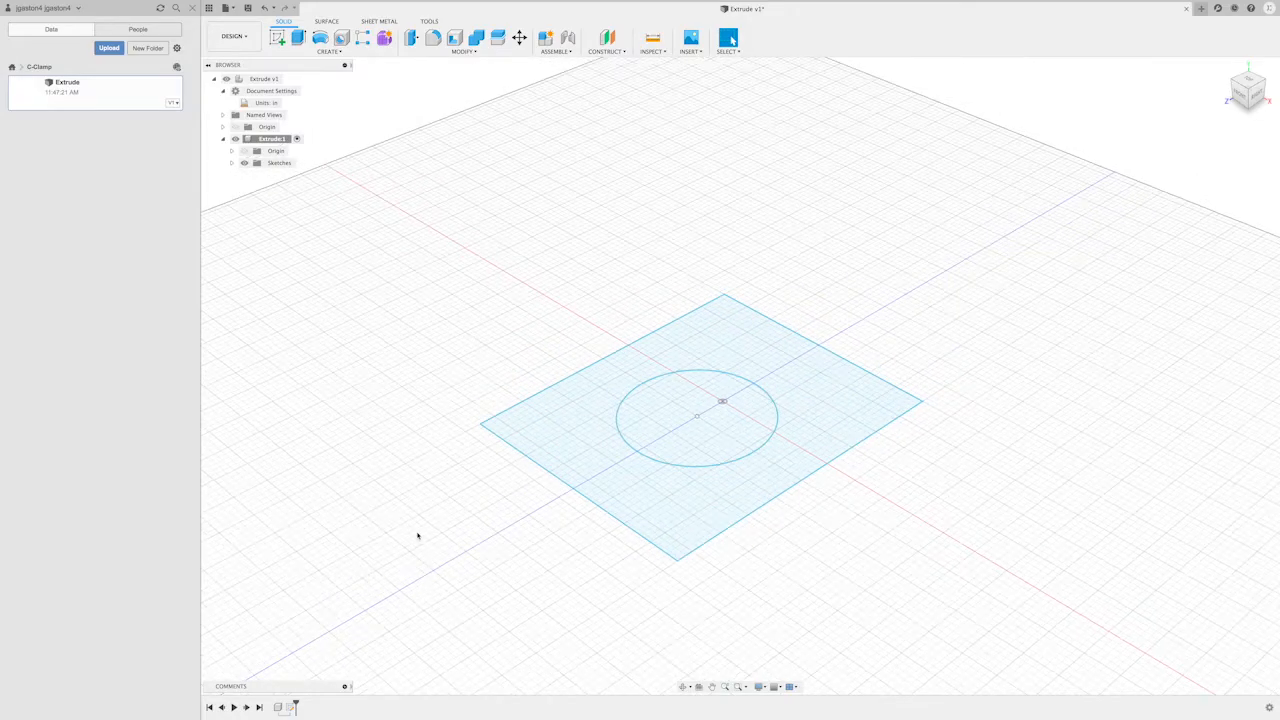
scroll(417, 533, down, 3)
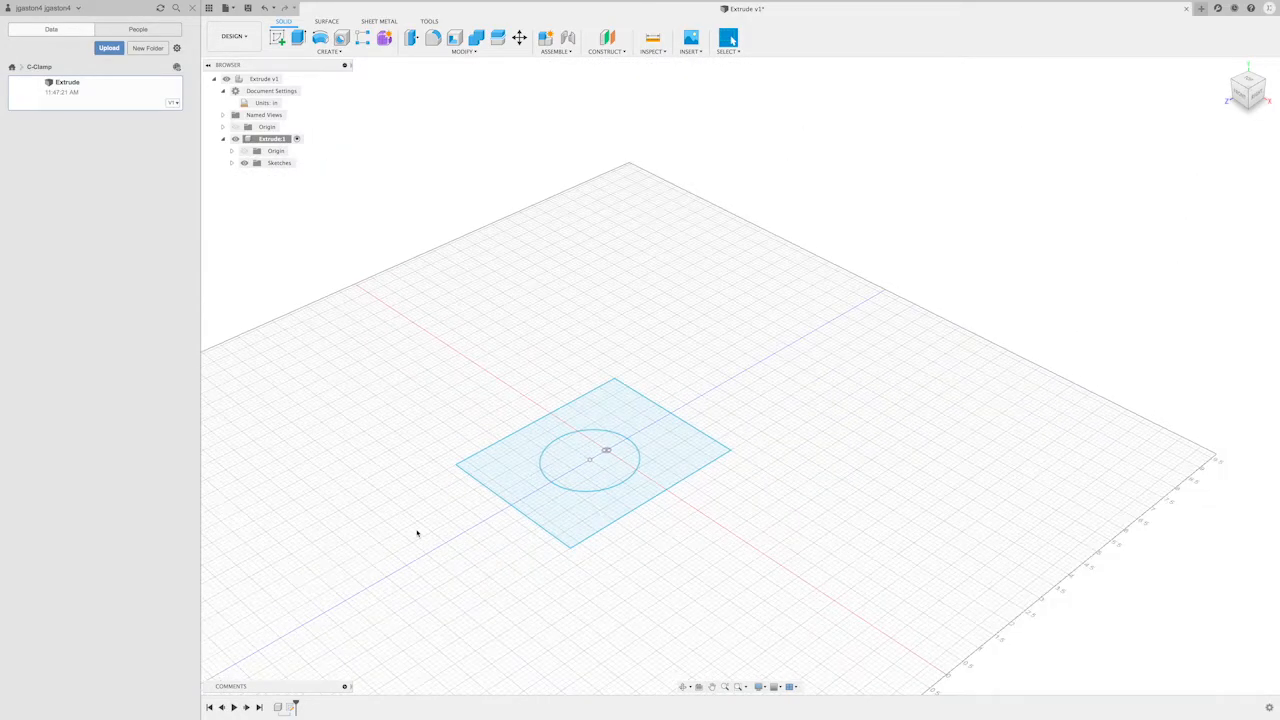
scroll(380, 537, up, 3)
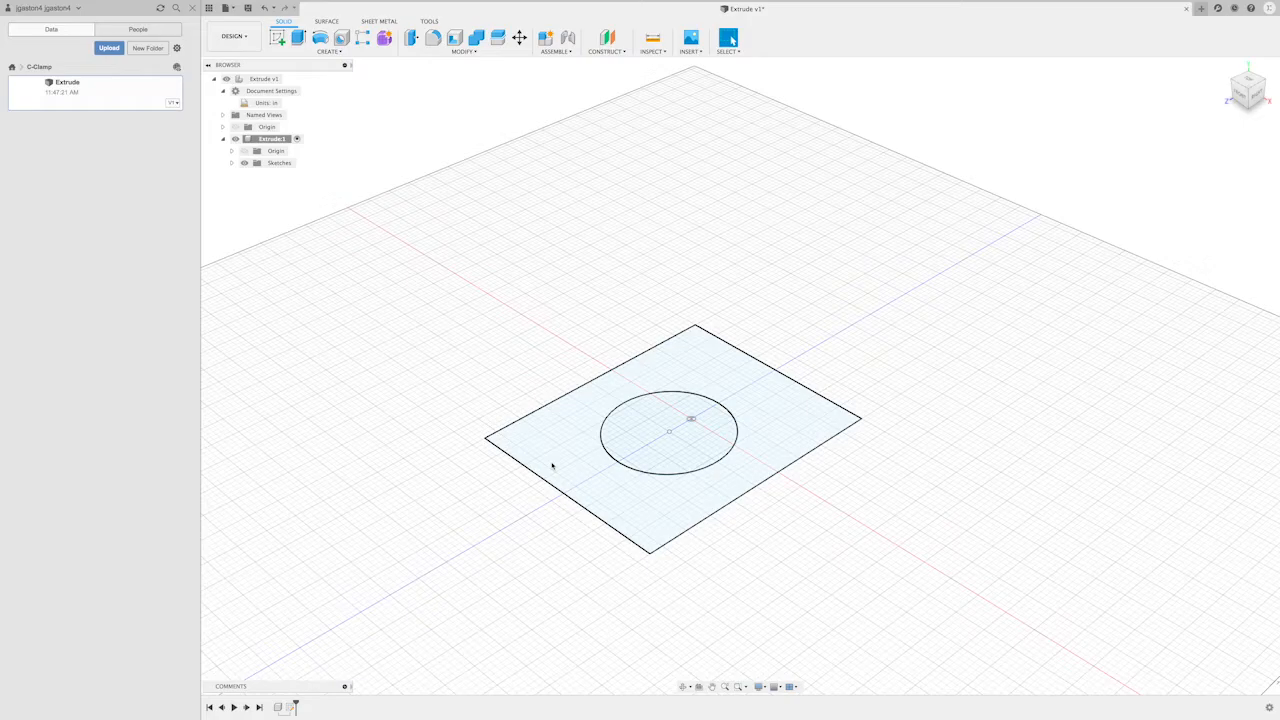
click(552, 465)
click(616, 473)
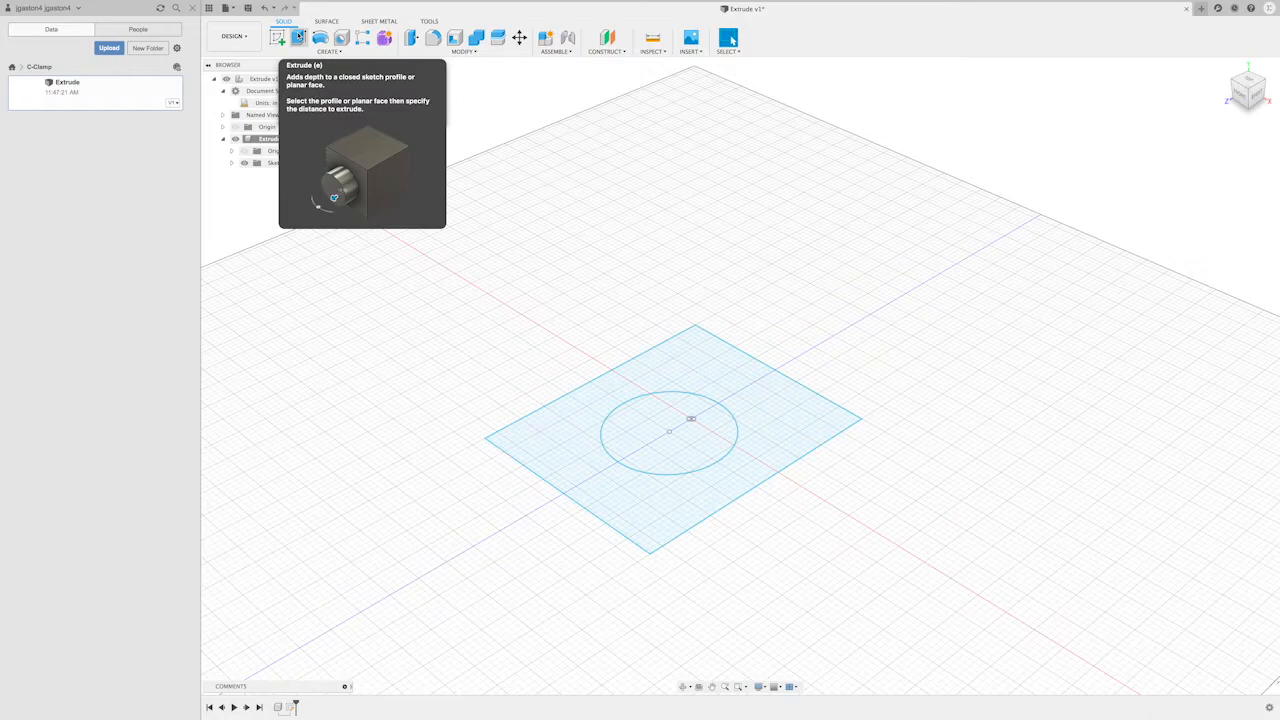
click(298, 37)
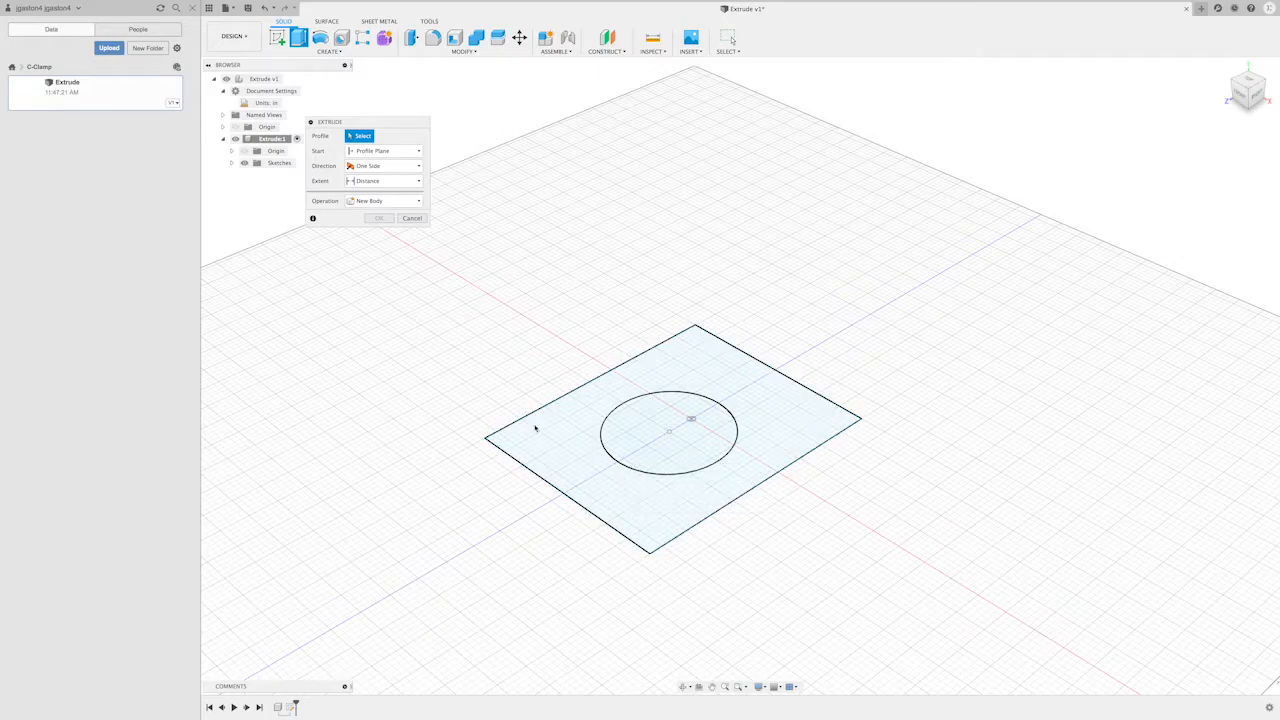
click(772, 407)
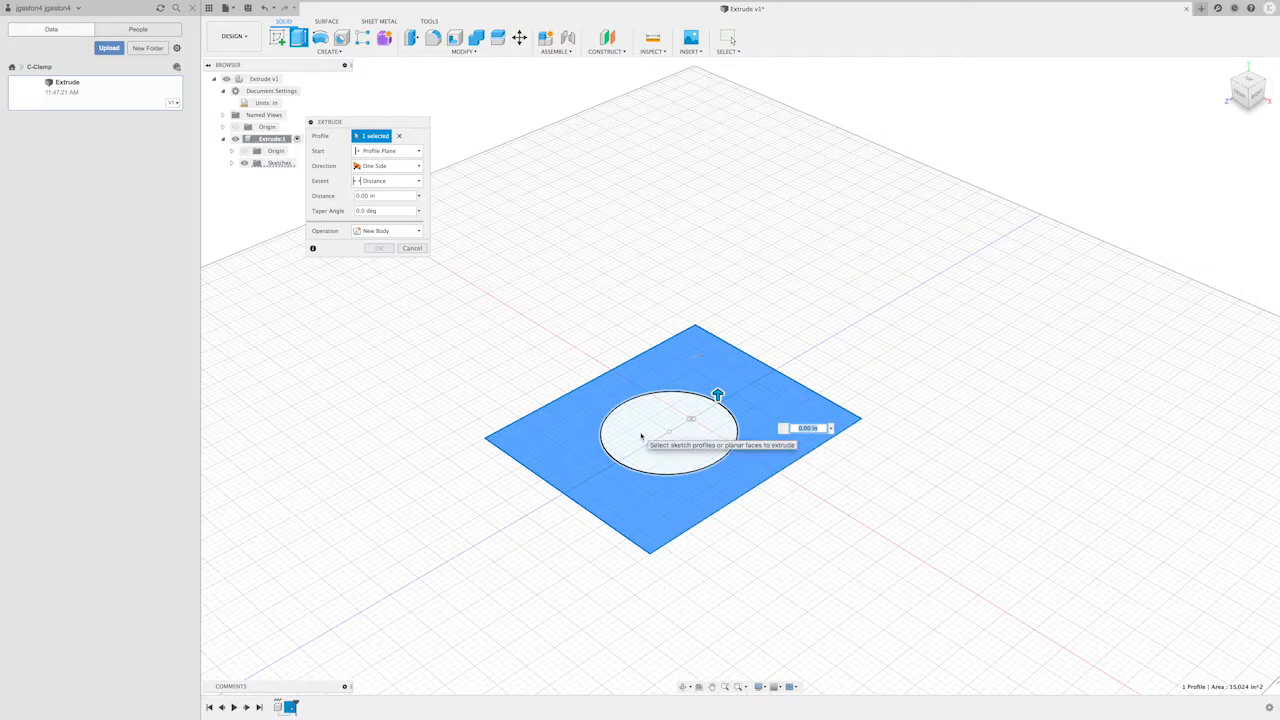
click(641, 436)
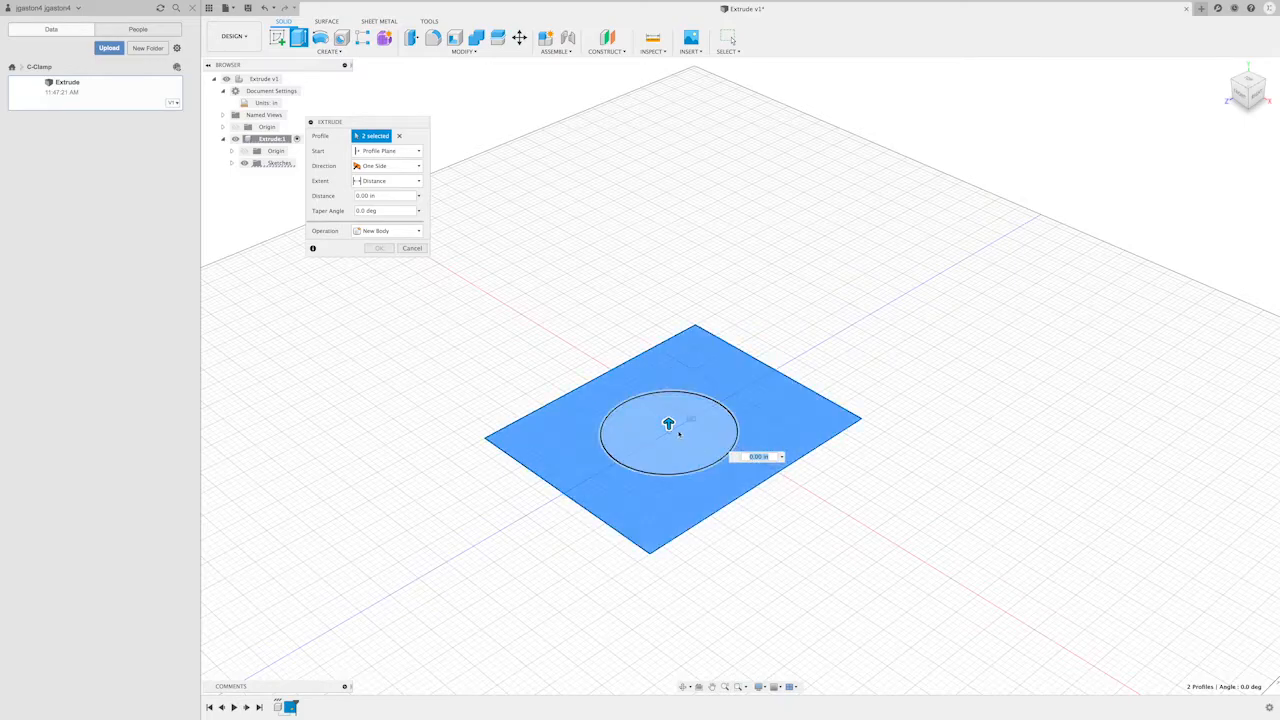
drag(668, 424, 662, 226)
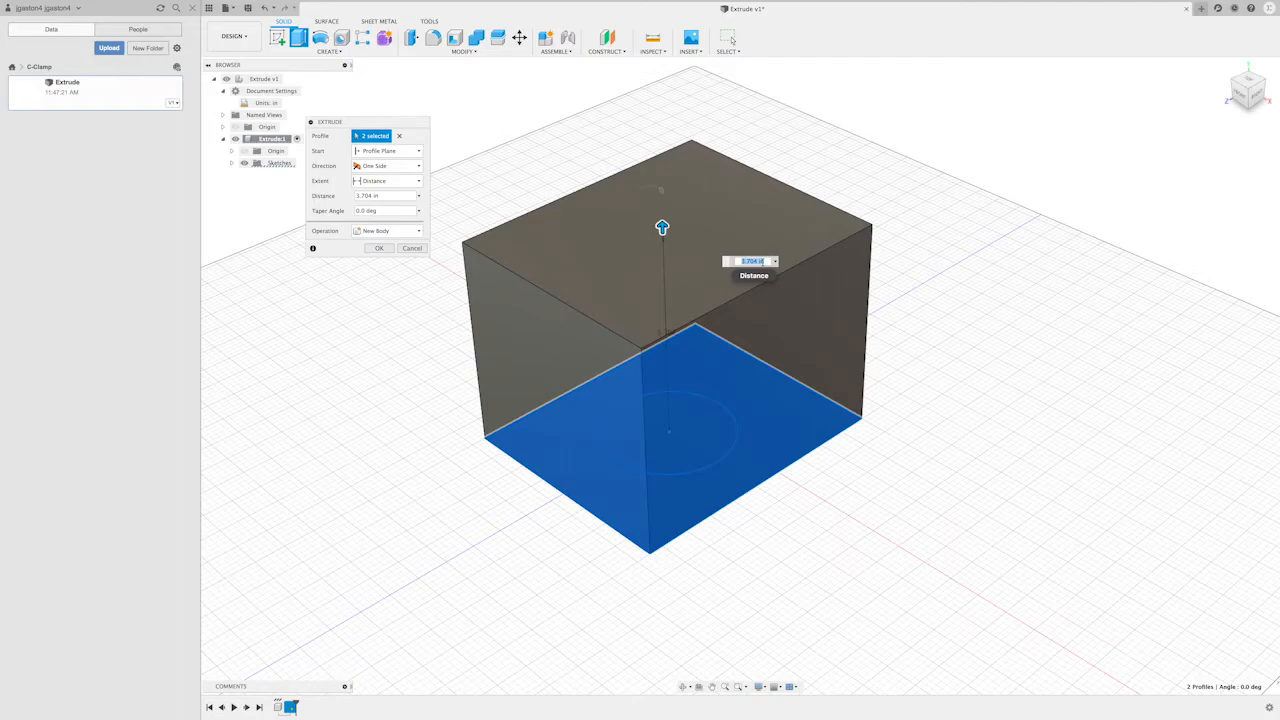
text(6)
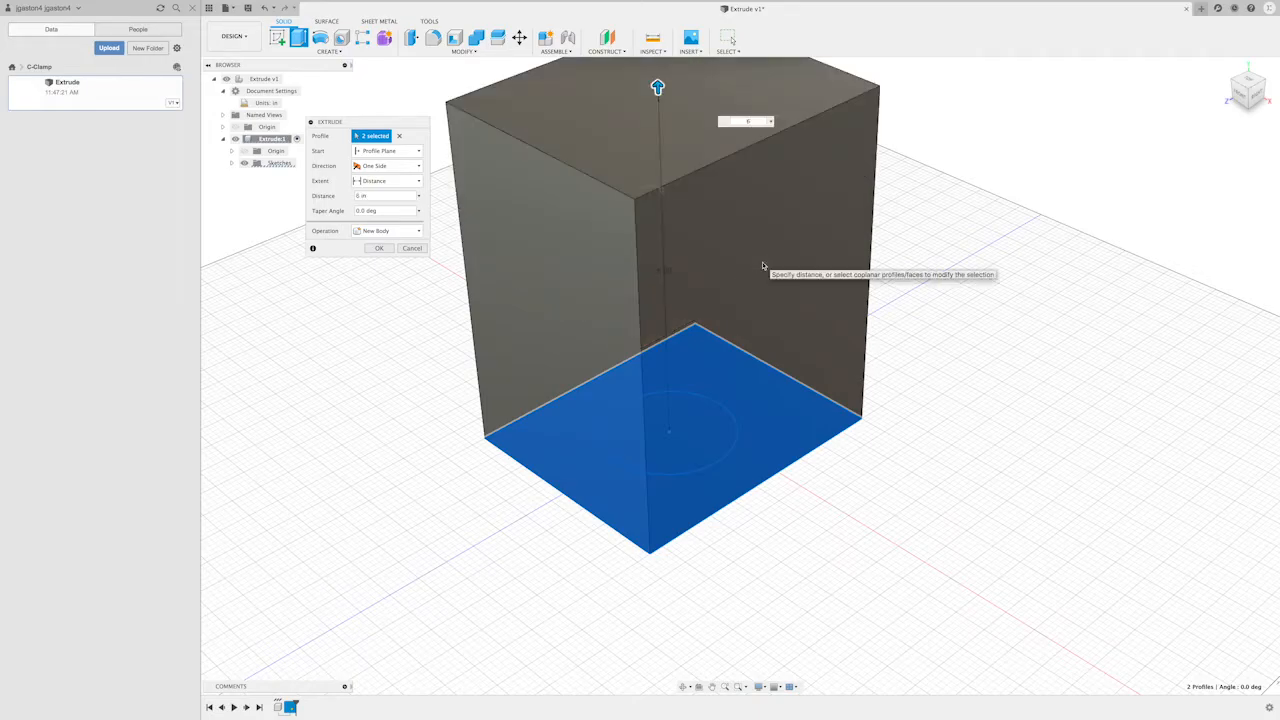
key(Return)
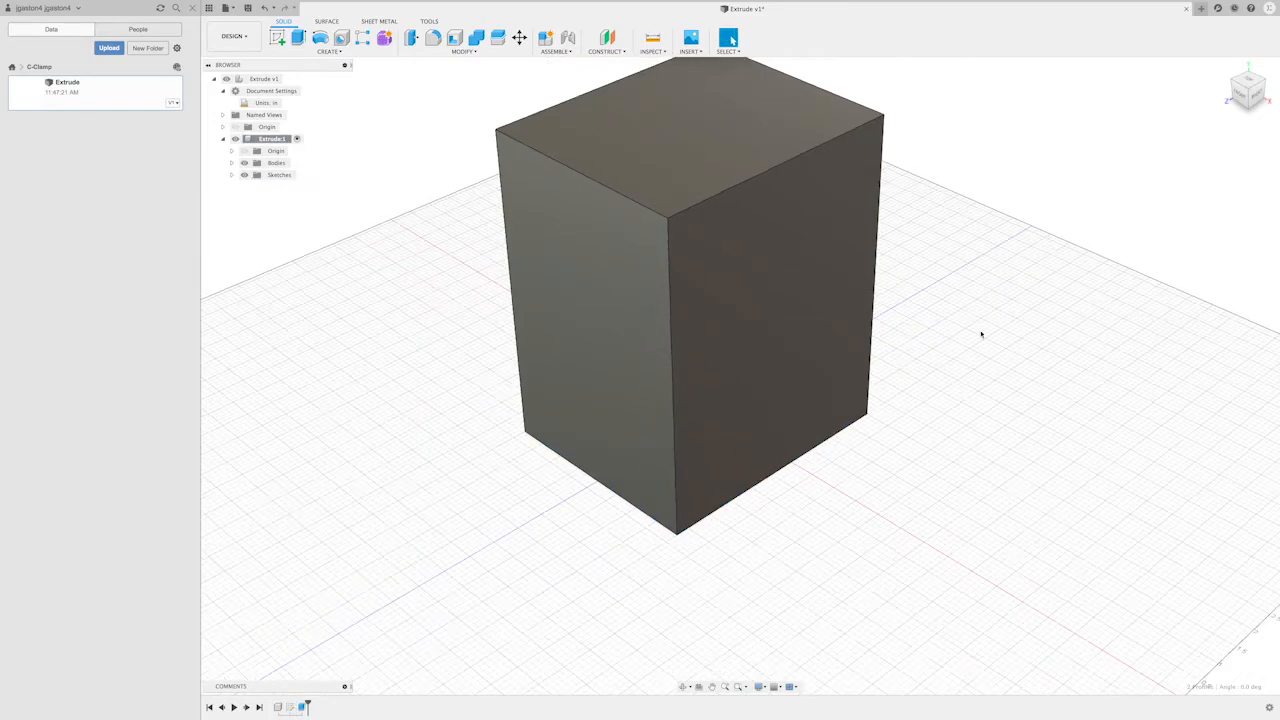
- Expand the component's Bodies folder, hide Body1 and show it again, and collapse the folder
scroll(966, 349, down, 2)
scroll(966, 349, up, 3)
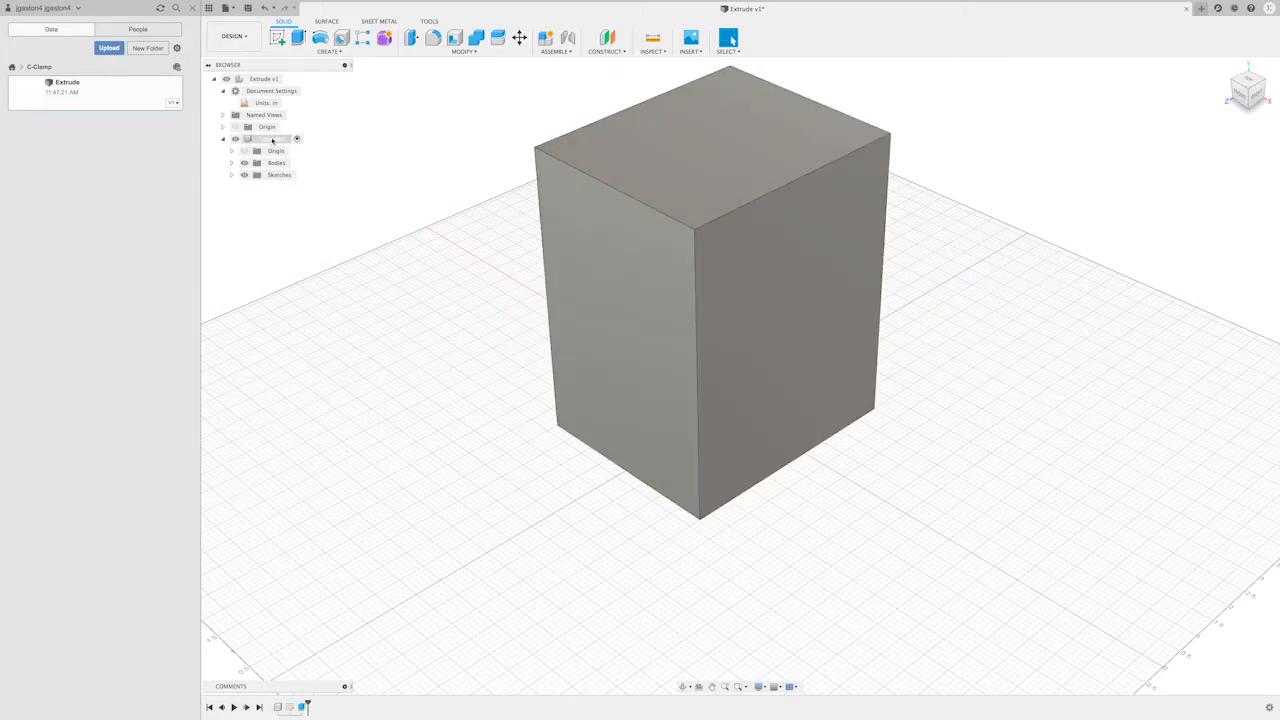
click(271, 142)
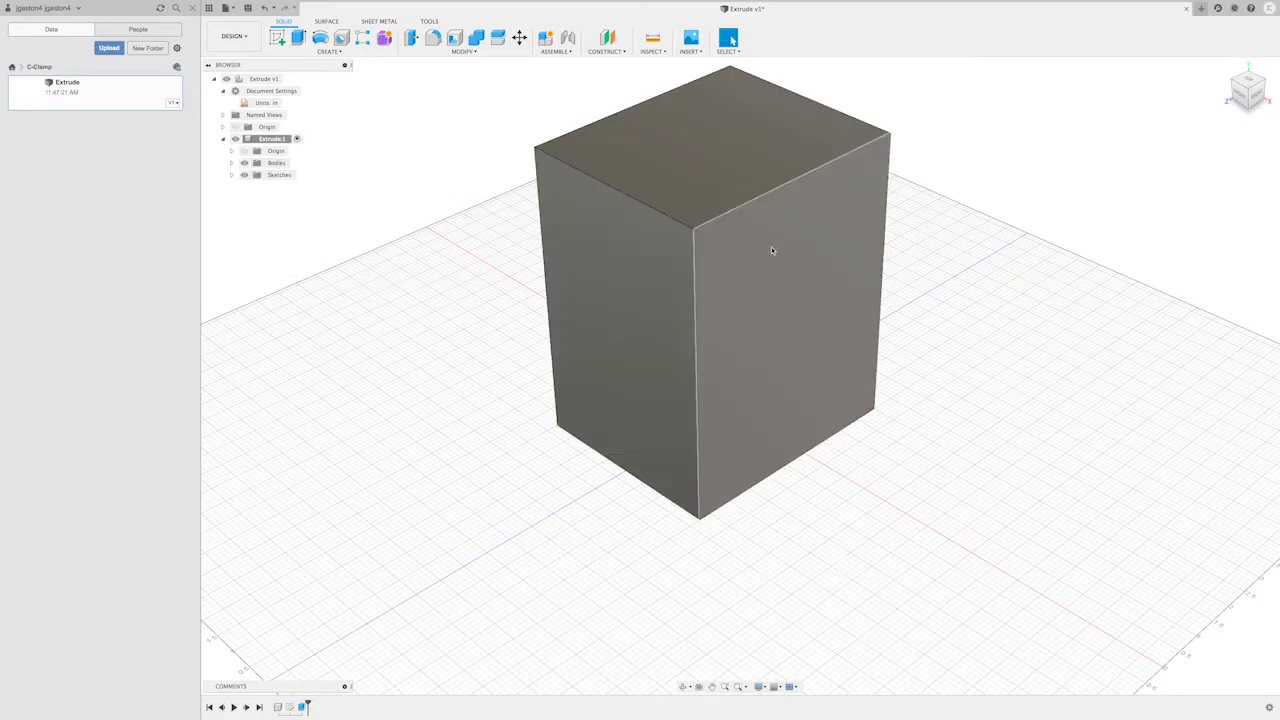
click(231, 163)
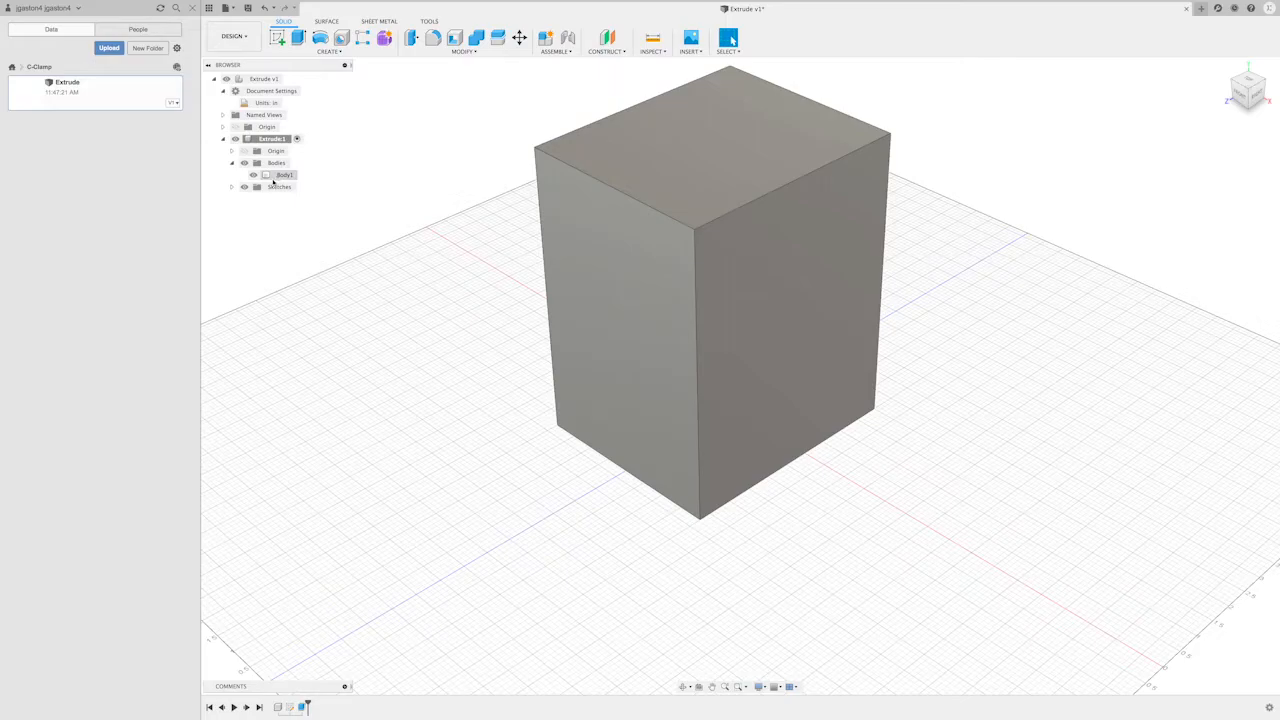
click(253, 175)
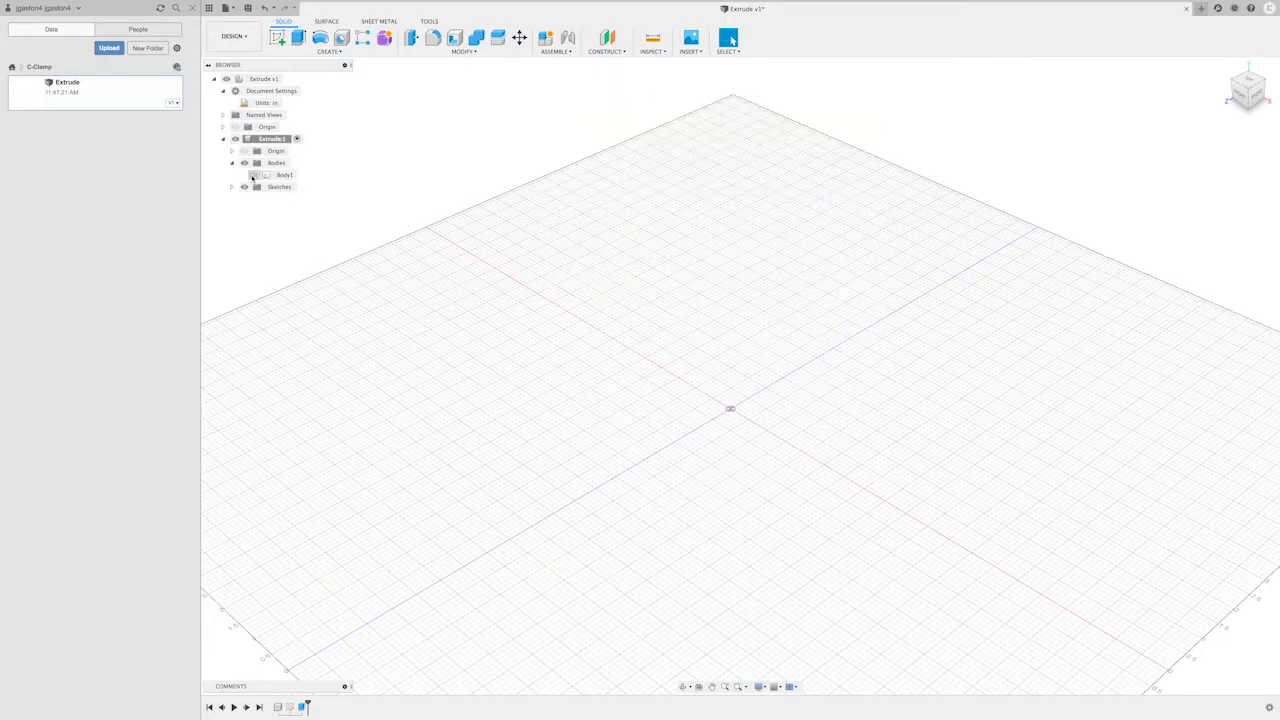
click(253, 175)
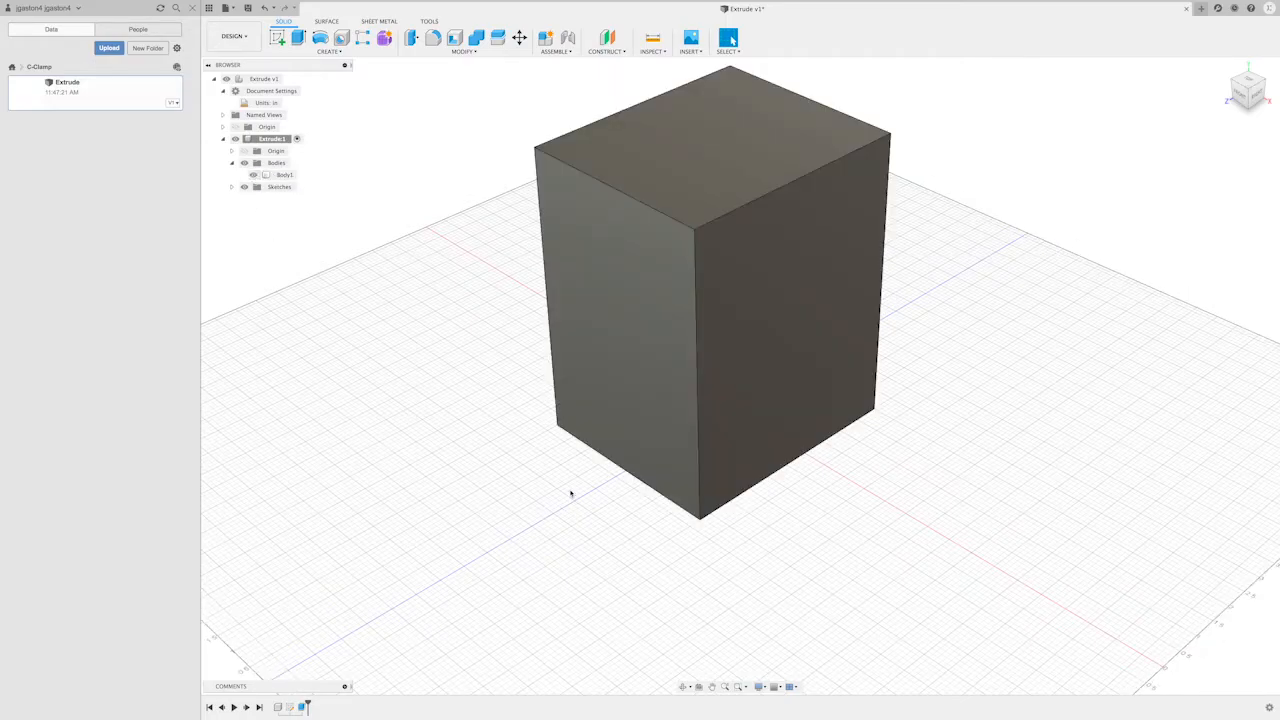
scroll(571, 493, down, 5)
scroll(570, 492, up, 3)
click(232, 163)
scroll(579, 572, up, 2)
scroll(580, 568, down, 4)
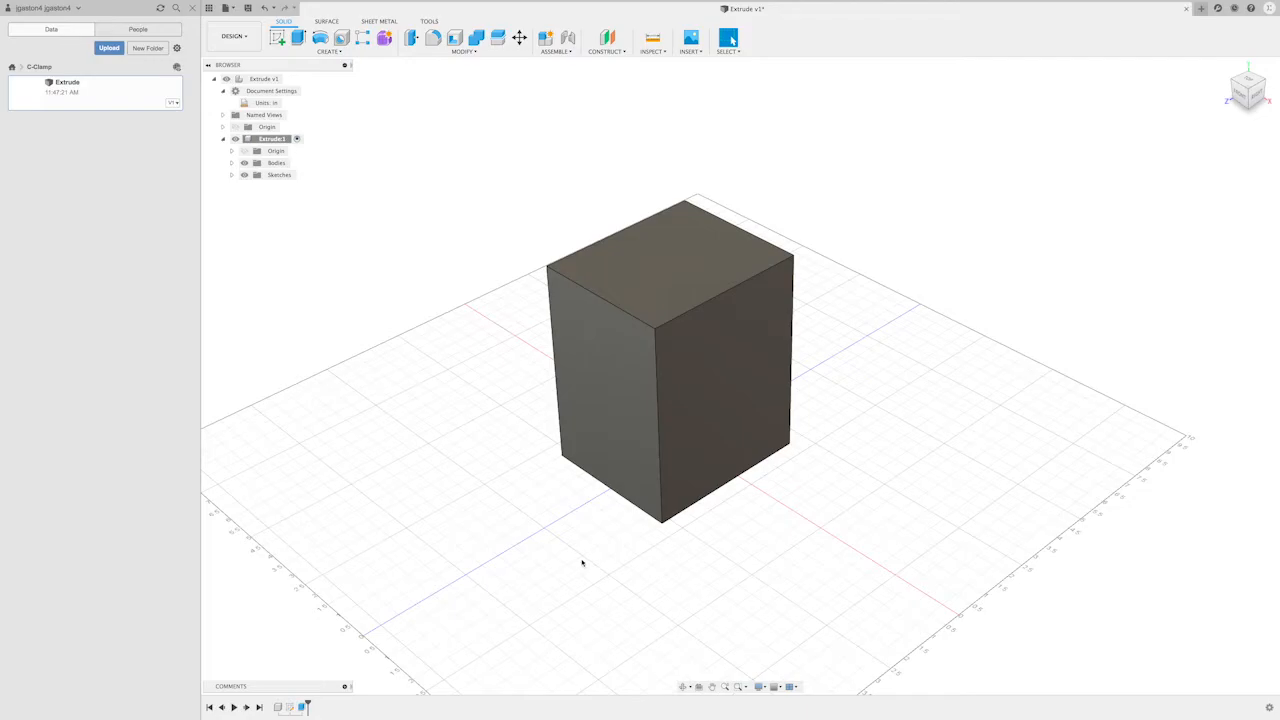
- Expand the component's Sketches folder and make FirstSketch visible on the underside of the block
scroll(582, 563, up, 2)
shift+middle_drag(623, 580, 480, 568)
scroll(1030, 380, up, 1)
middle_drag(1032, 378, 1026, 440)
scroll(1026, 440, down, 1)
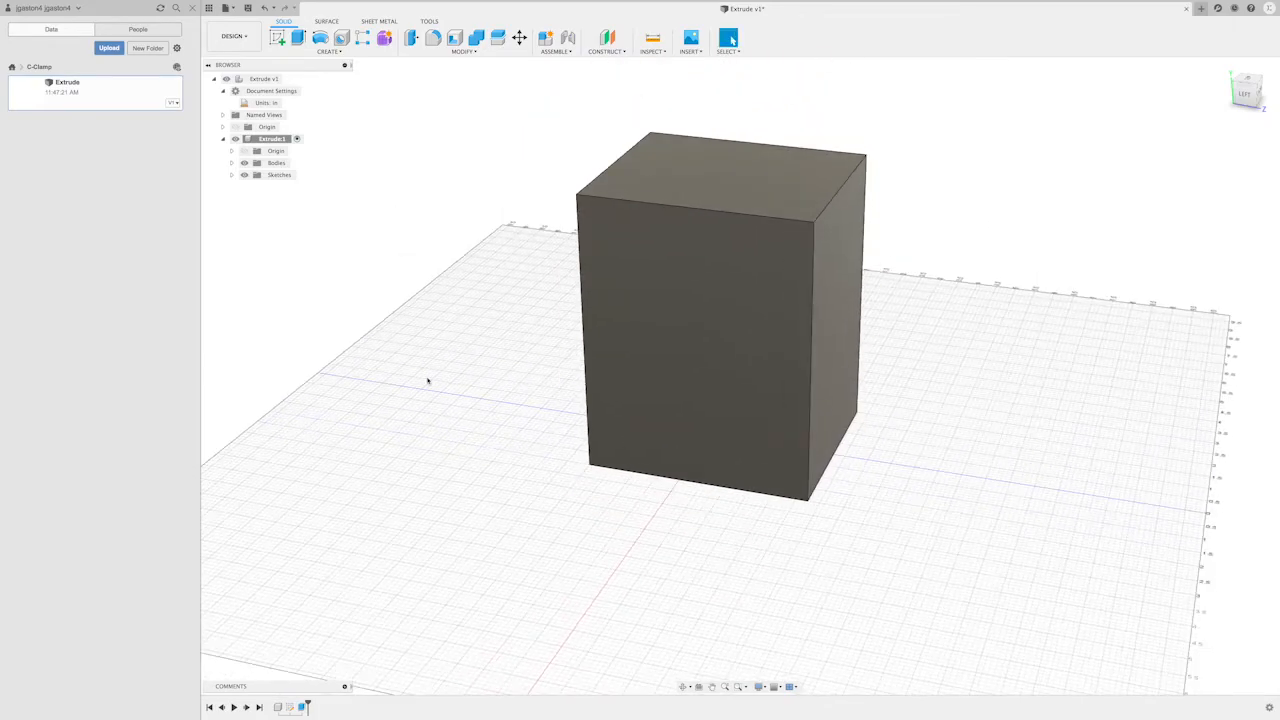
click(231, 175)
shift+middle_drag(475, 511, 648, 418)
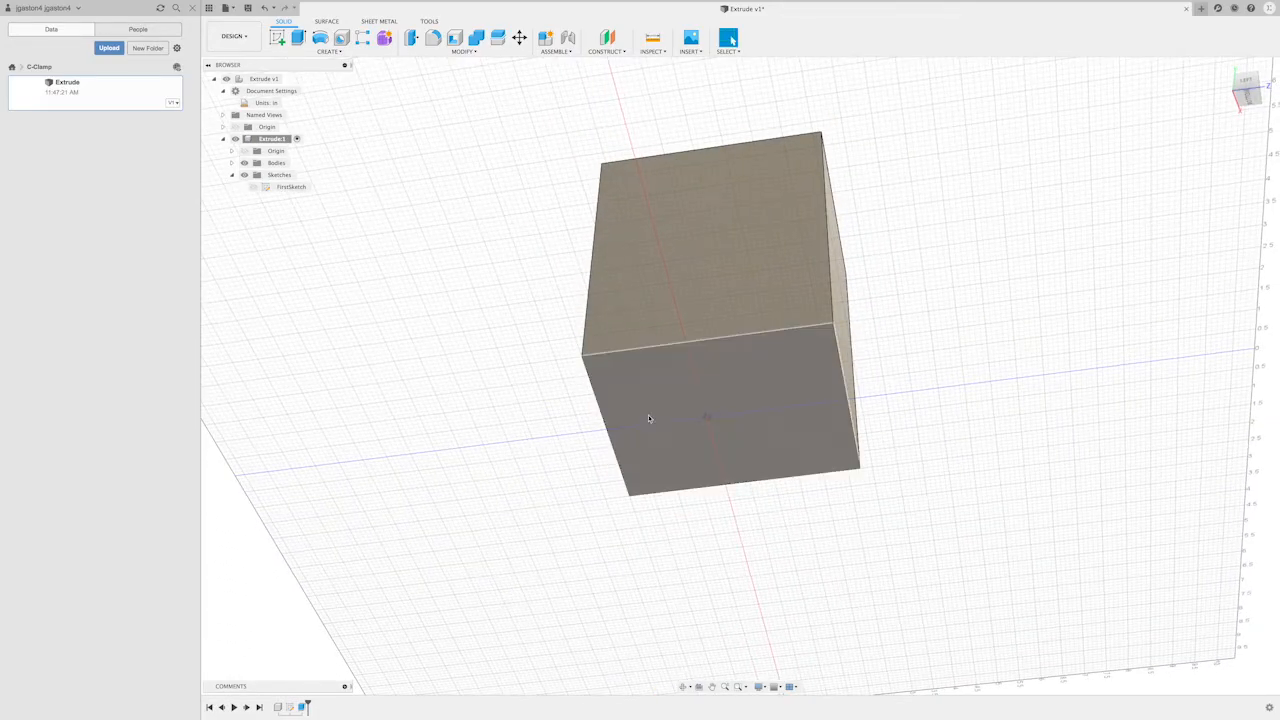
click(252, 188)
click(252, 188)
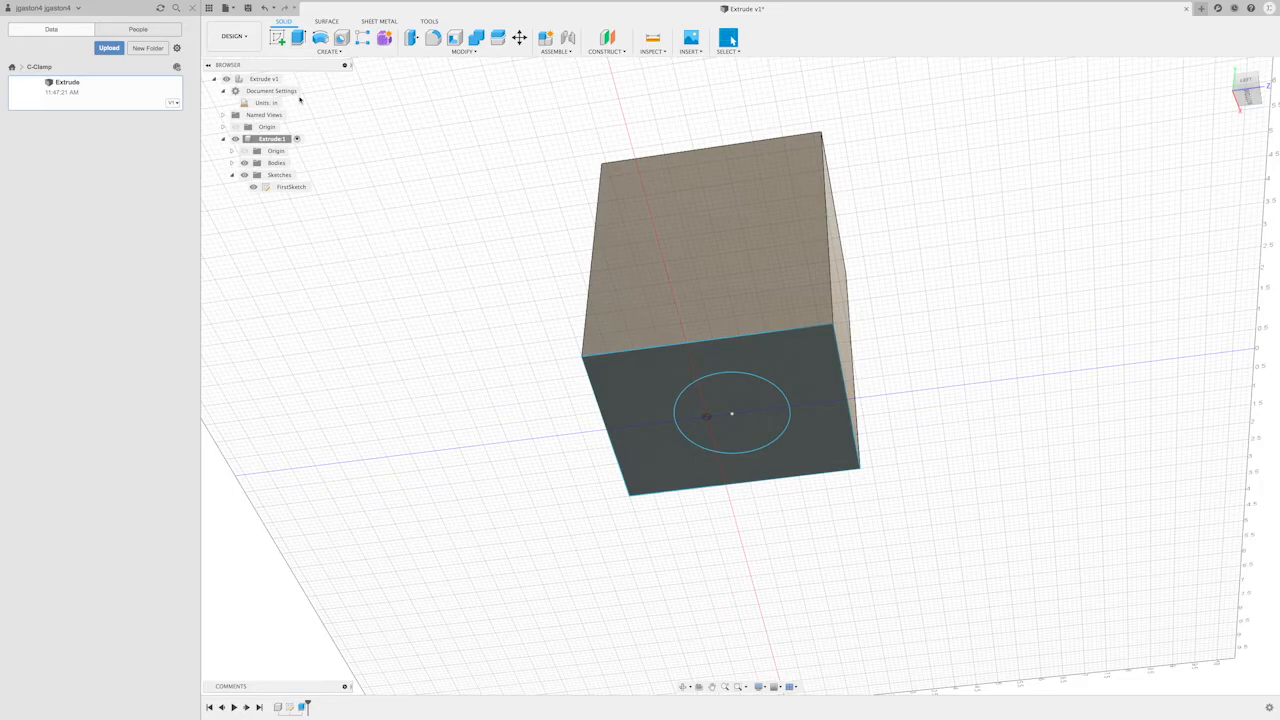
- Start an Extrude of the circle profile upward through the whole block as a cut, about 7.65 in long
click(298, 37)
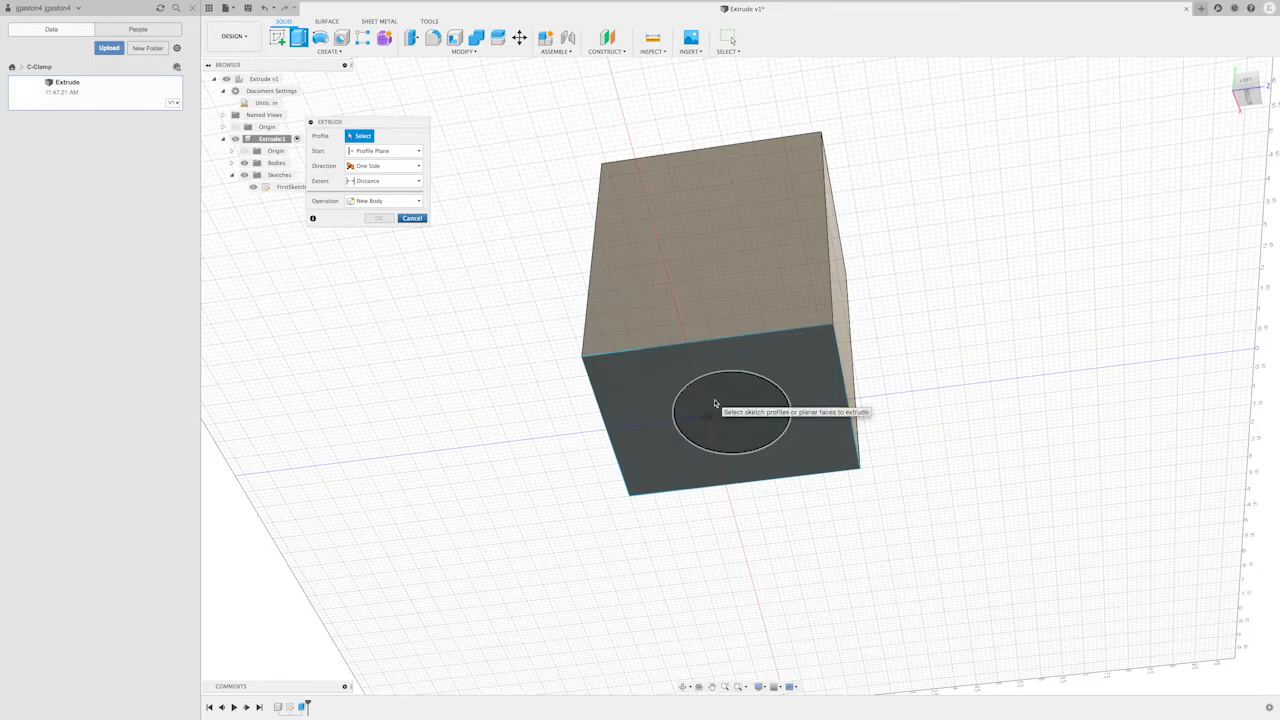
click(715, 404)
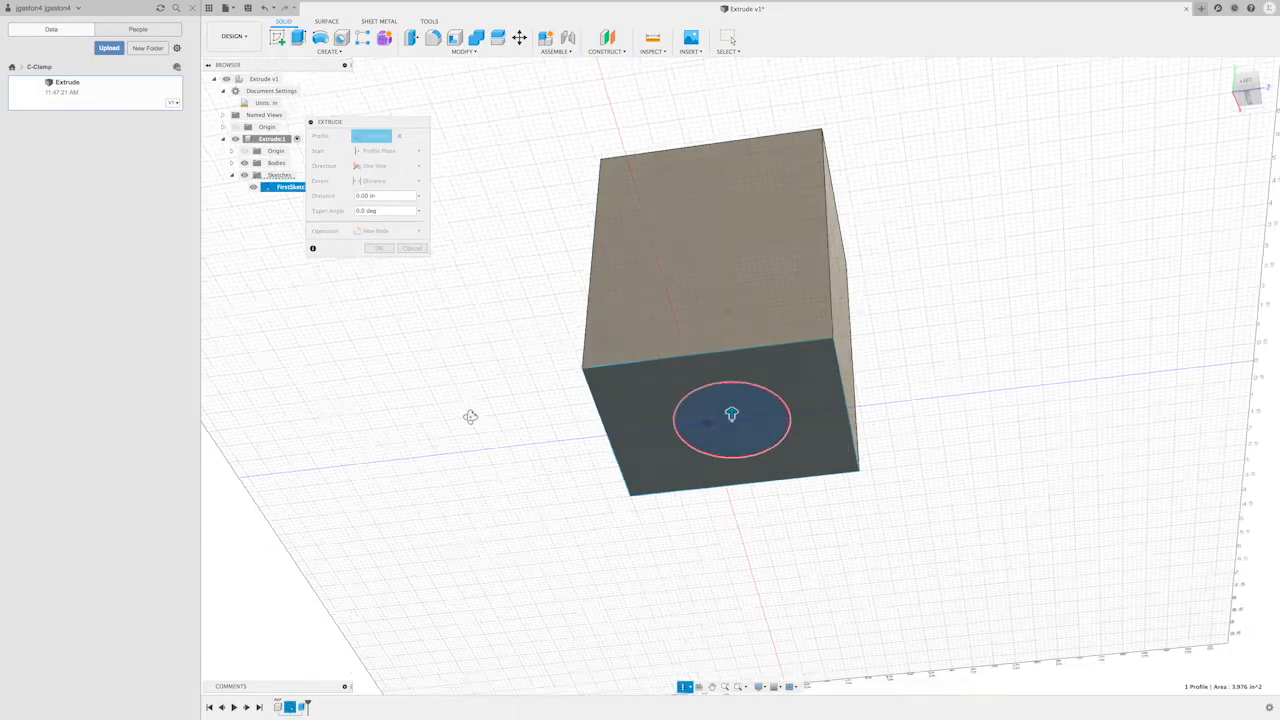
drag(732, 441, 732, 72)
mouse_move(991, 217)
middle_down()
mouse_move(980, 280)
mouse_move(1006, 226)
middle_up()
scroll(1006, 226, down, 3)
scroll(1006, 220, up, 1)
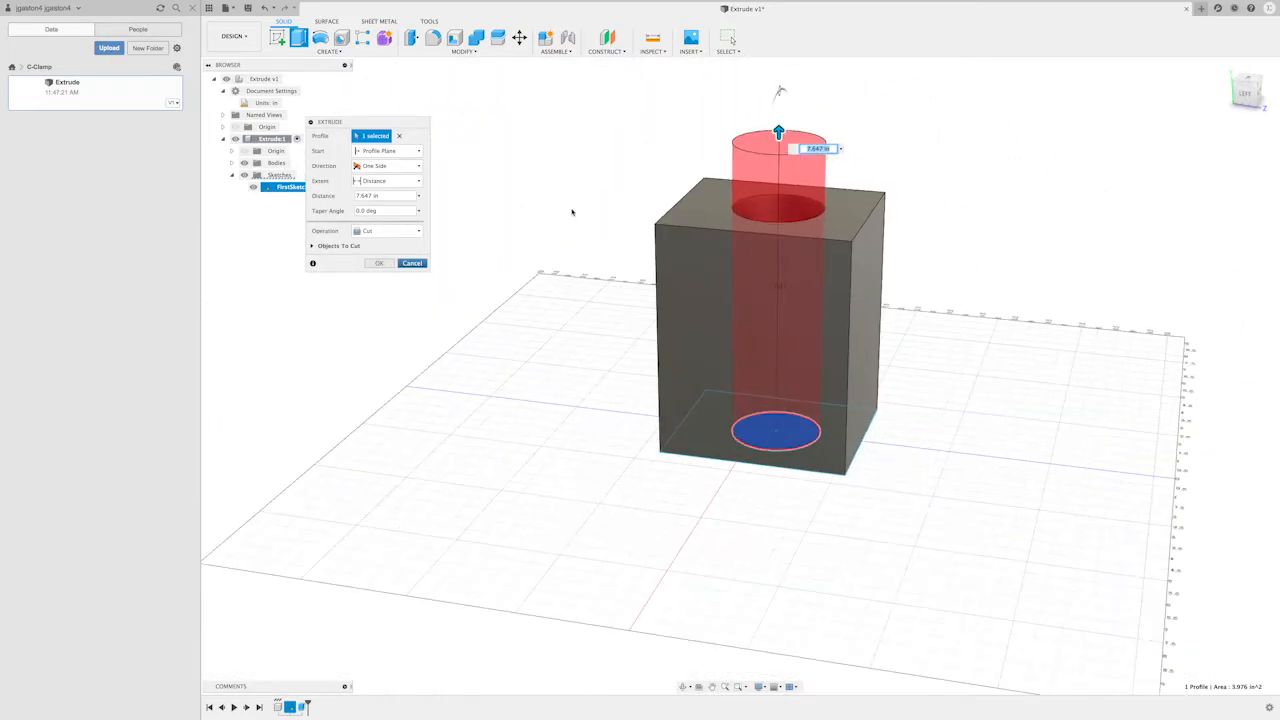
- Preview the circle's extrusion with the Join, Intersect, New Body and New Component operations in turn
drag(366, 125, 410, 100)
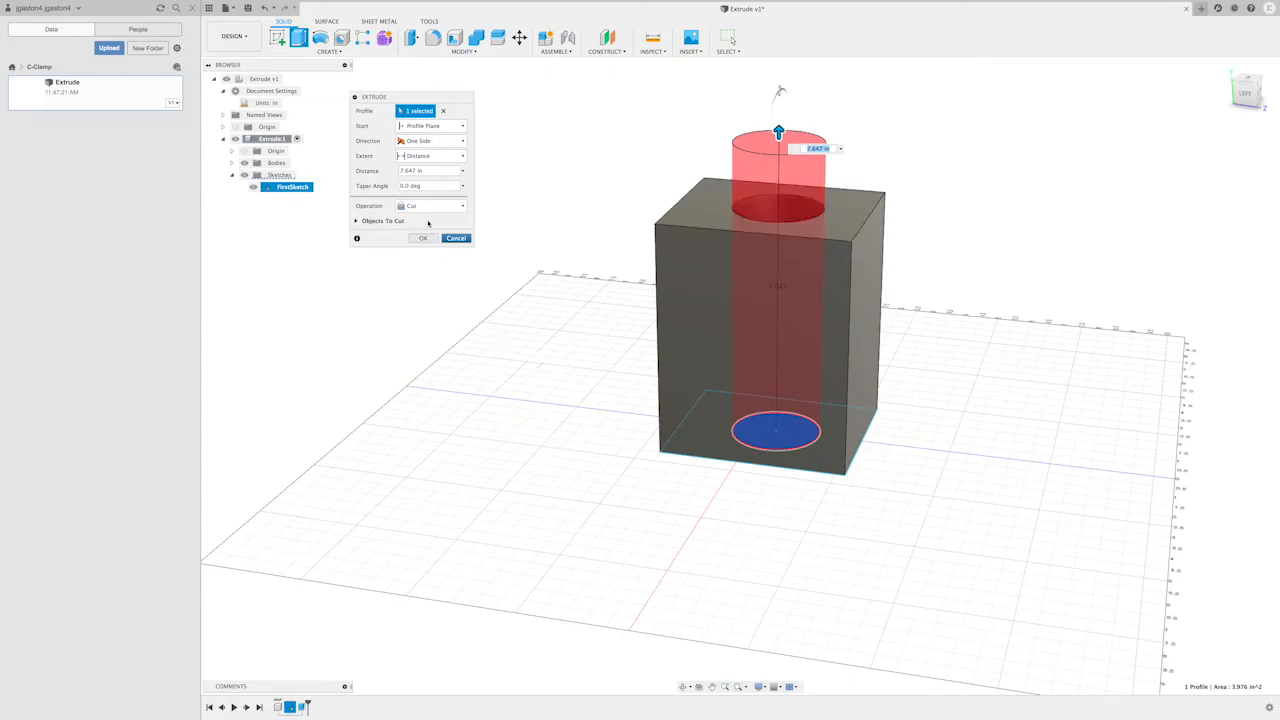
click(428, 206)
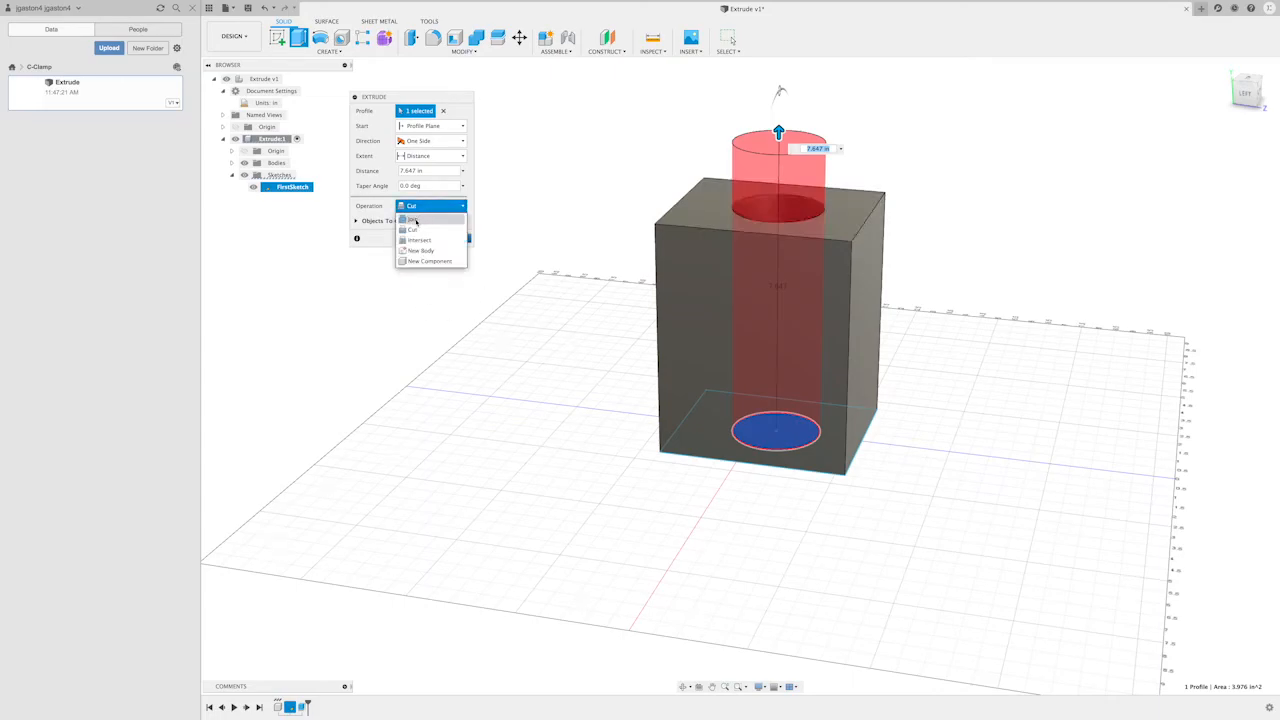
click(414, 220)
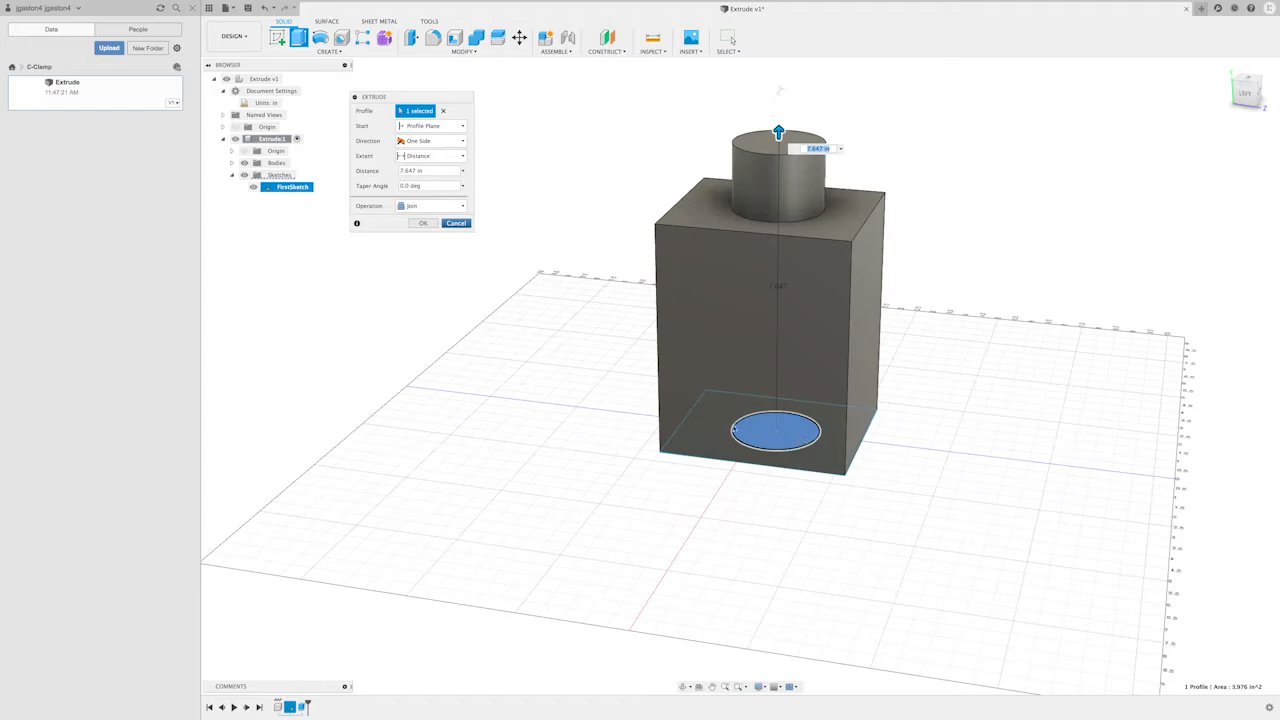
click(410, 206)
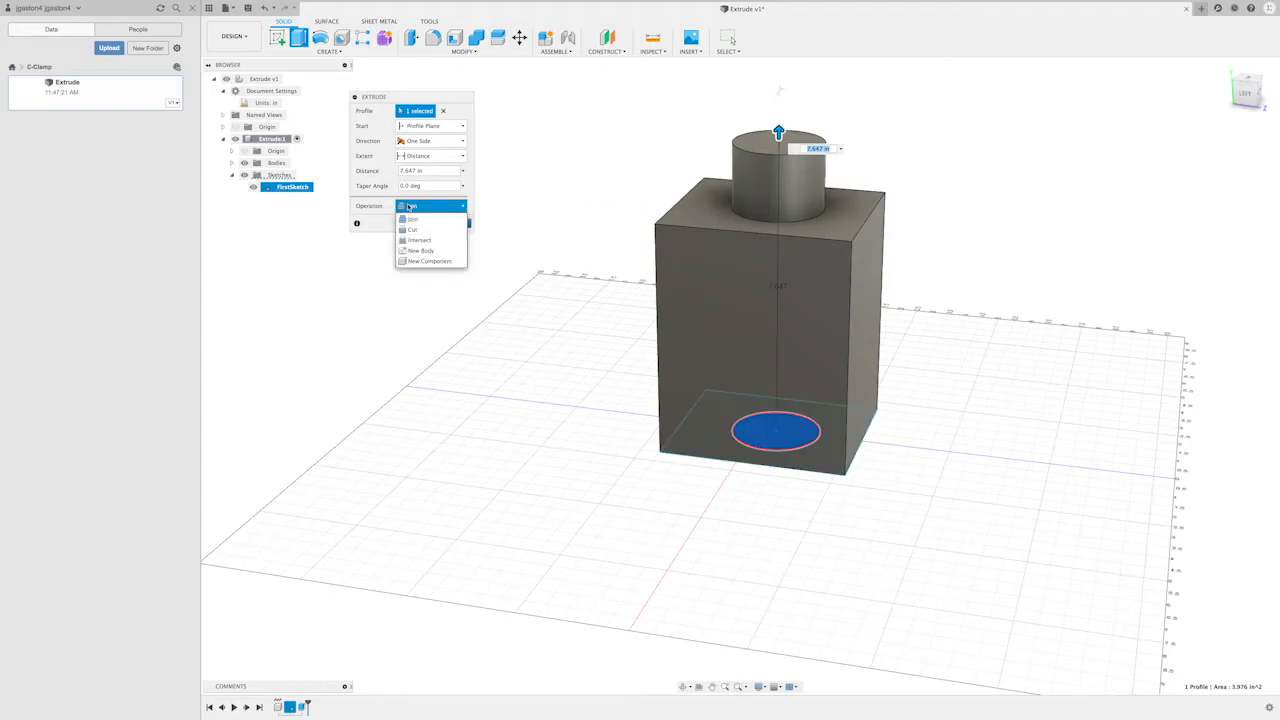
click(419, 240)
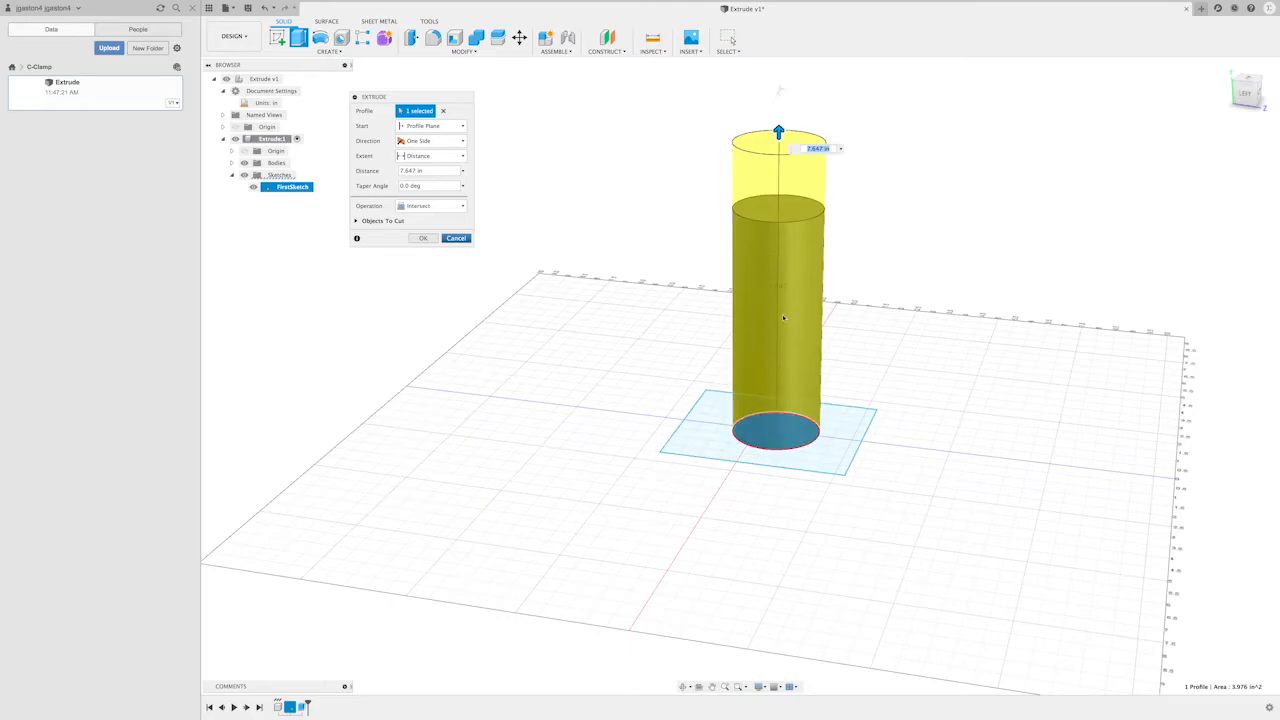
click(420, 206)
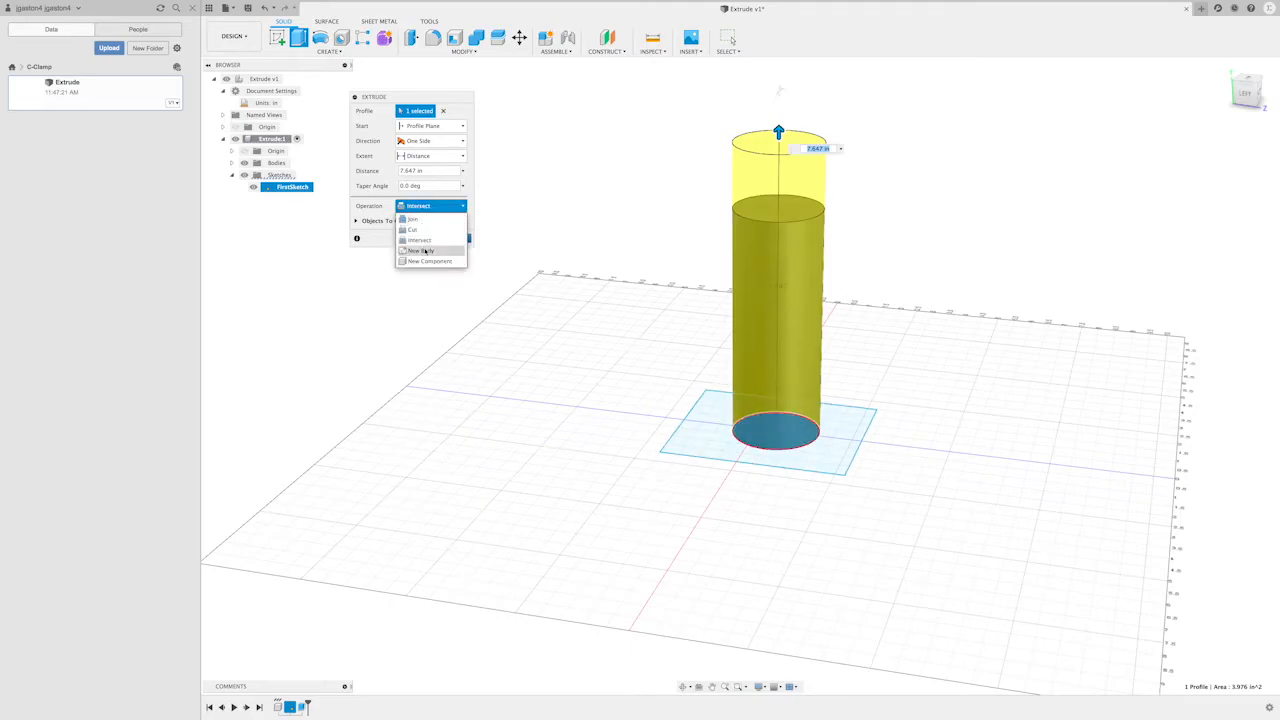
click(425, 251)
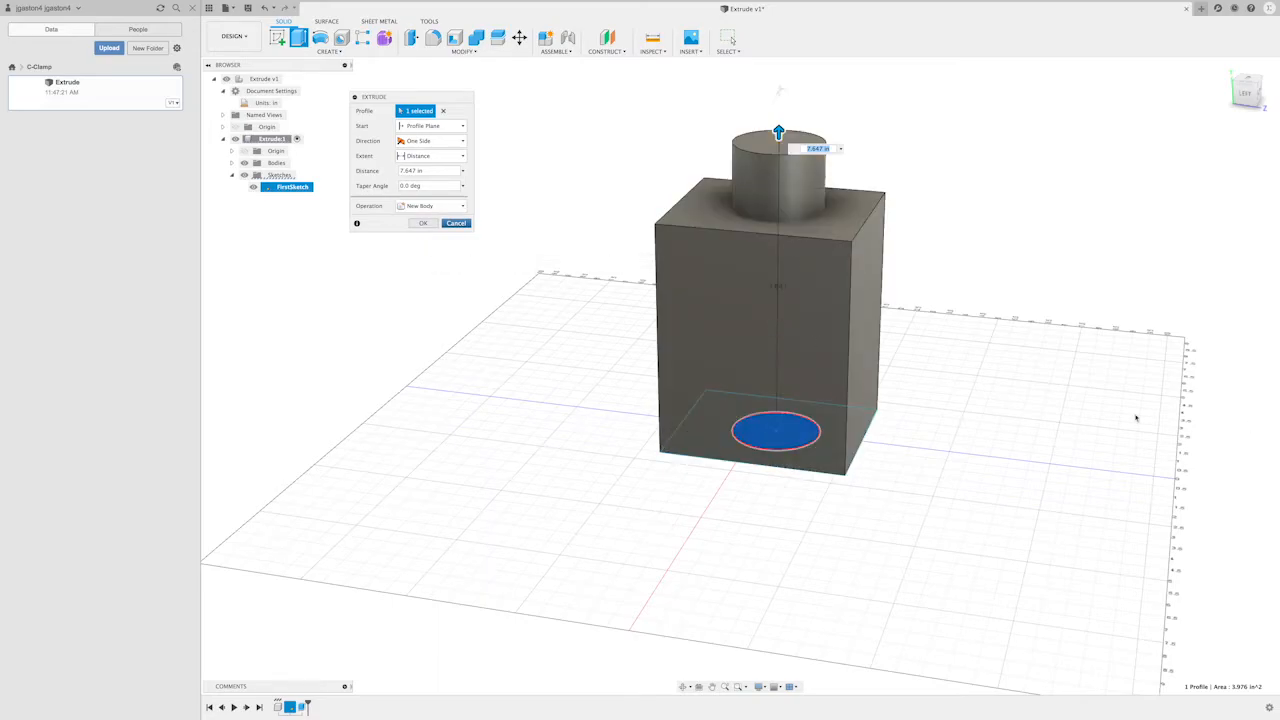
click(430, 206)
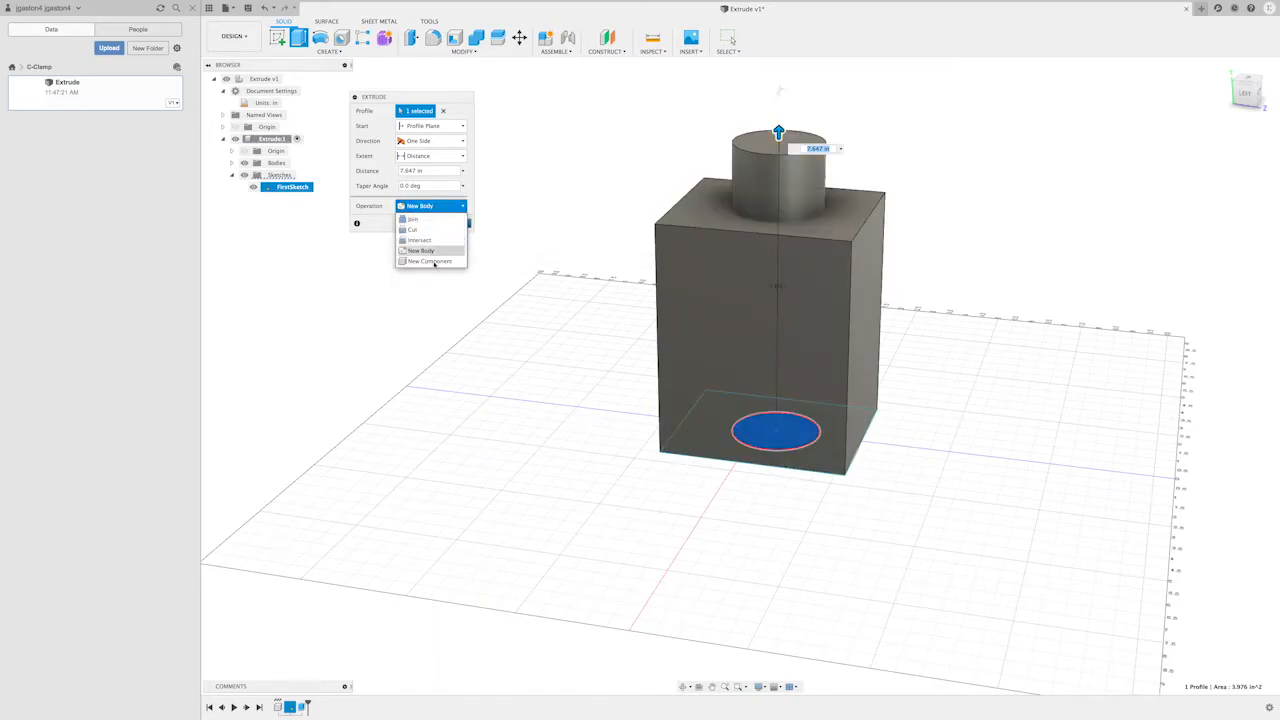
click(432, 261)
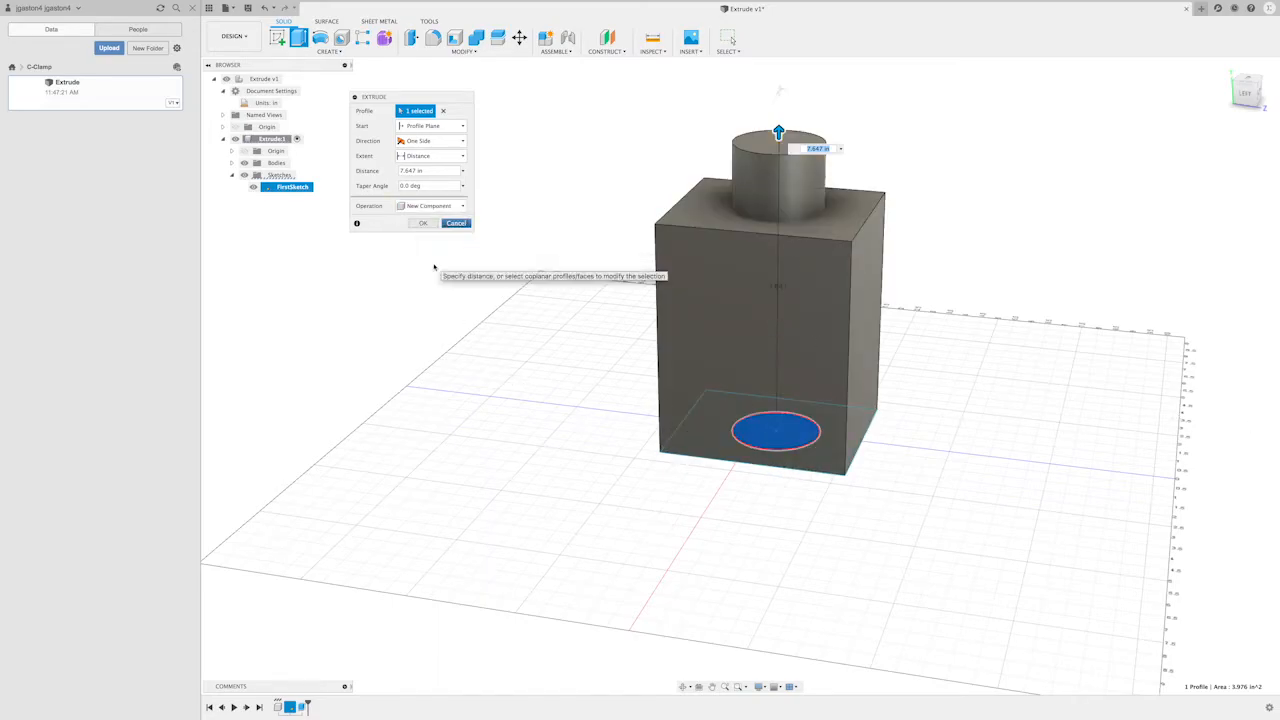
- Set the circle extrusion's operation to Cut and complete the hole through the block
click(430, 206)
click(422, 229)
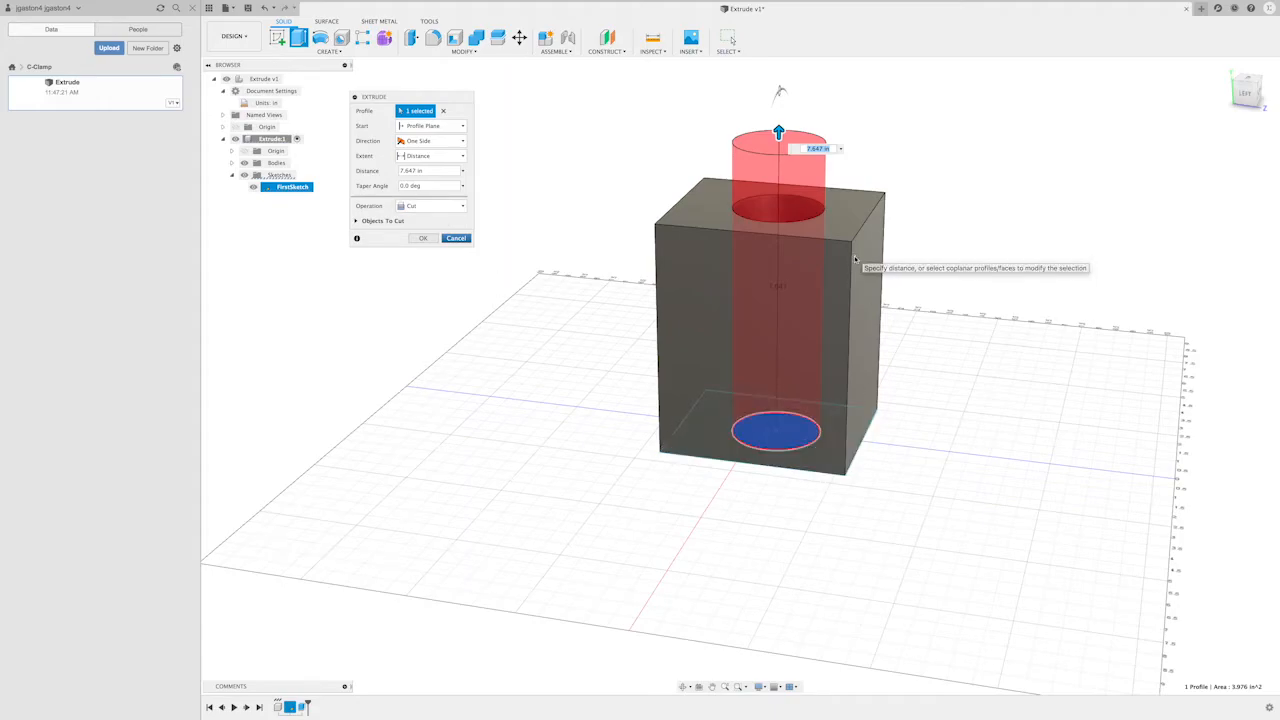
key(Return)
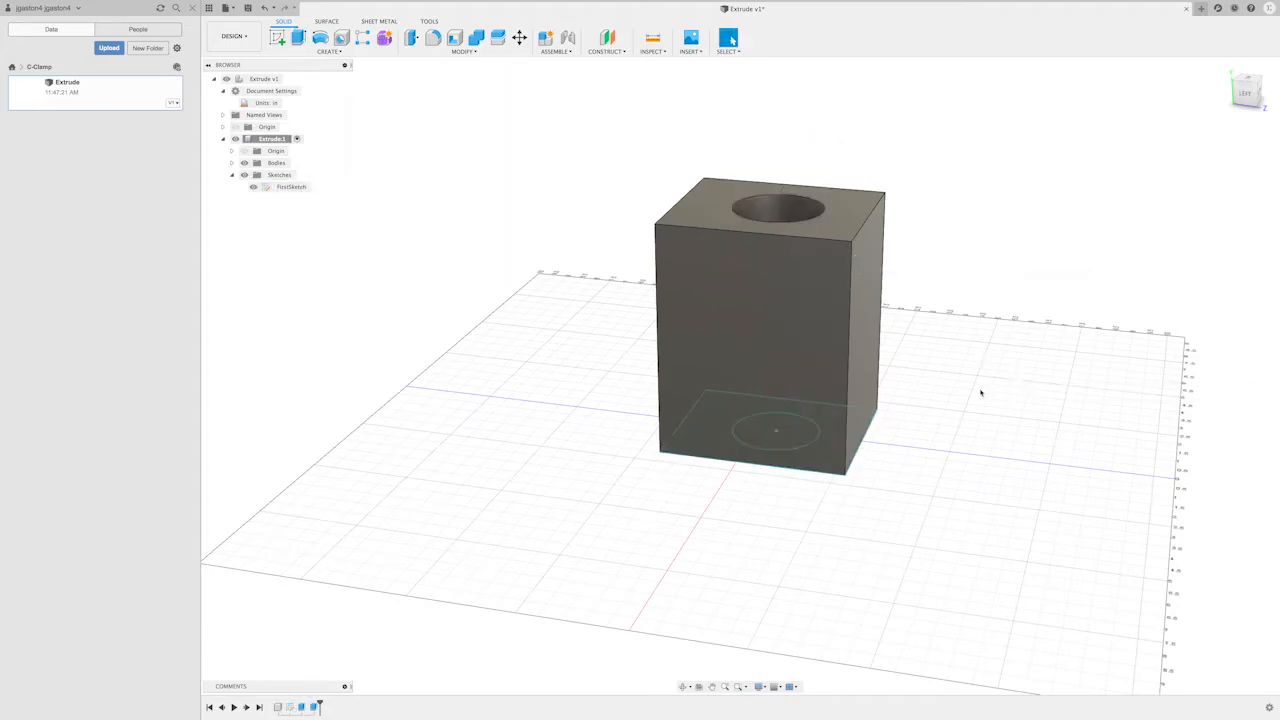
- Start a new sketch on the block's back face
middle_drag(1009, 409, 935, 355)
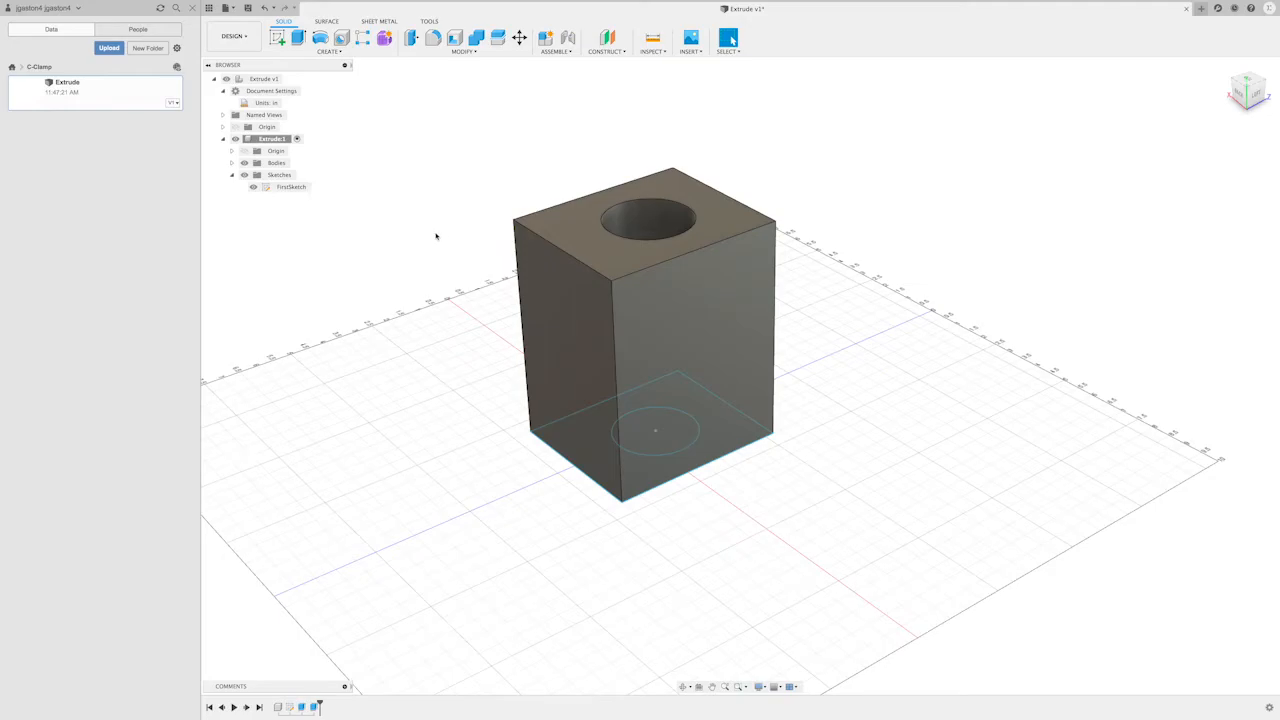
scroll(435, 236, down, 1)
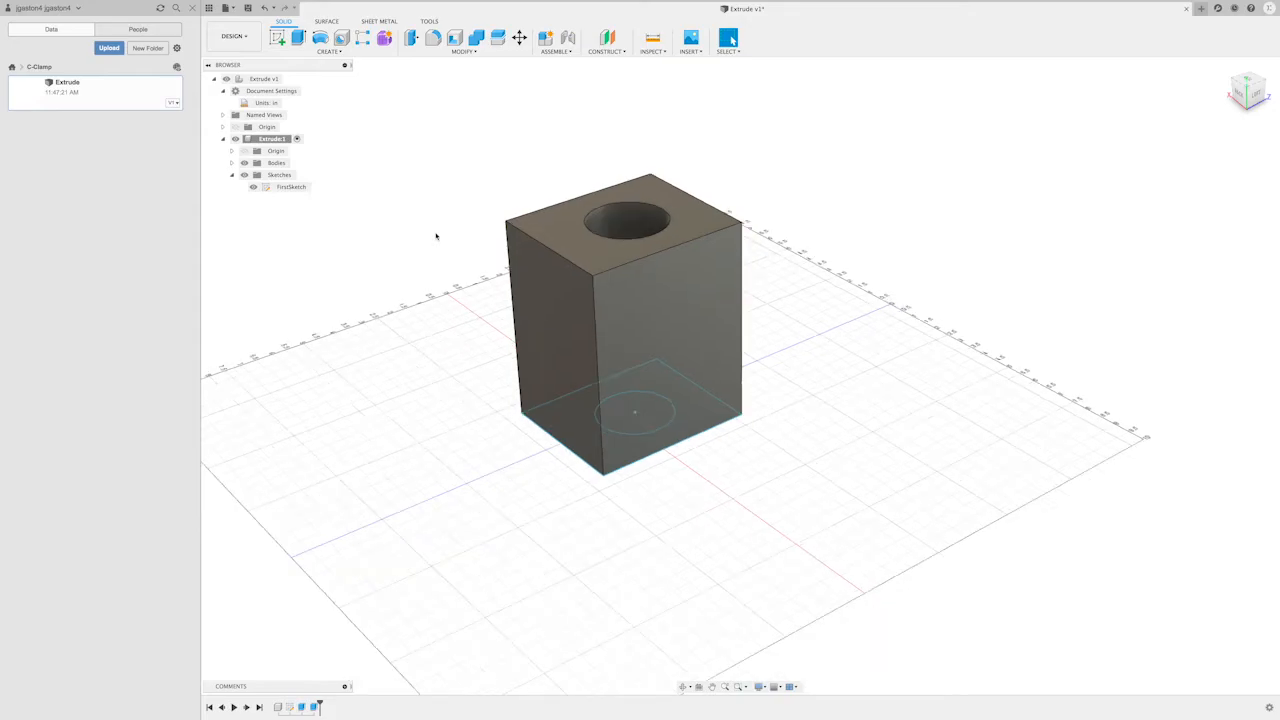
scroll(435, 236, up, 1)
middle_drag(417, 331, 479, 324)
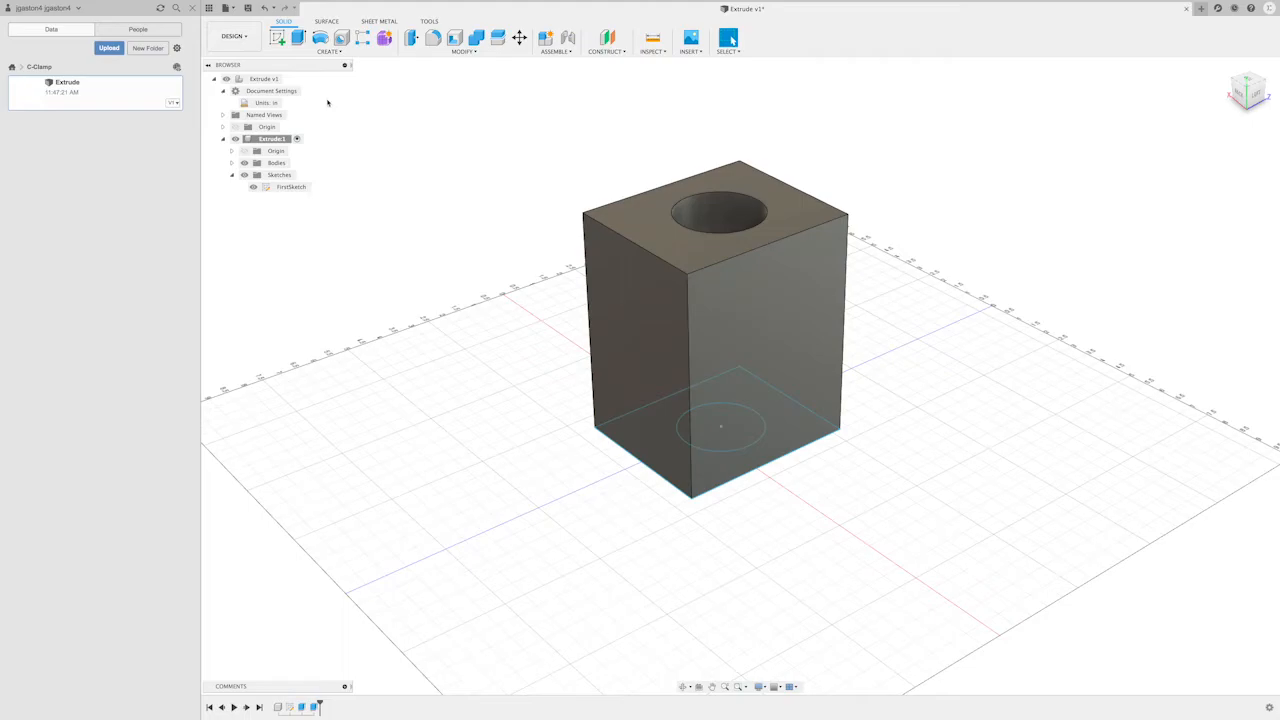
click(277, 38)
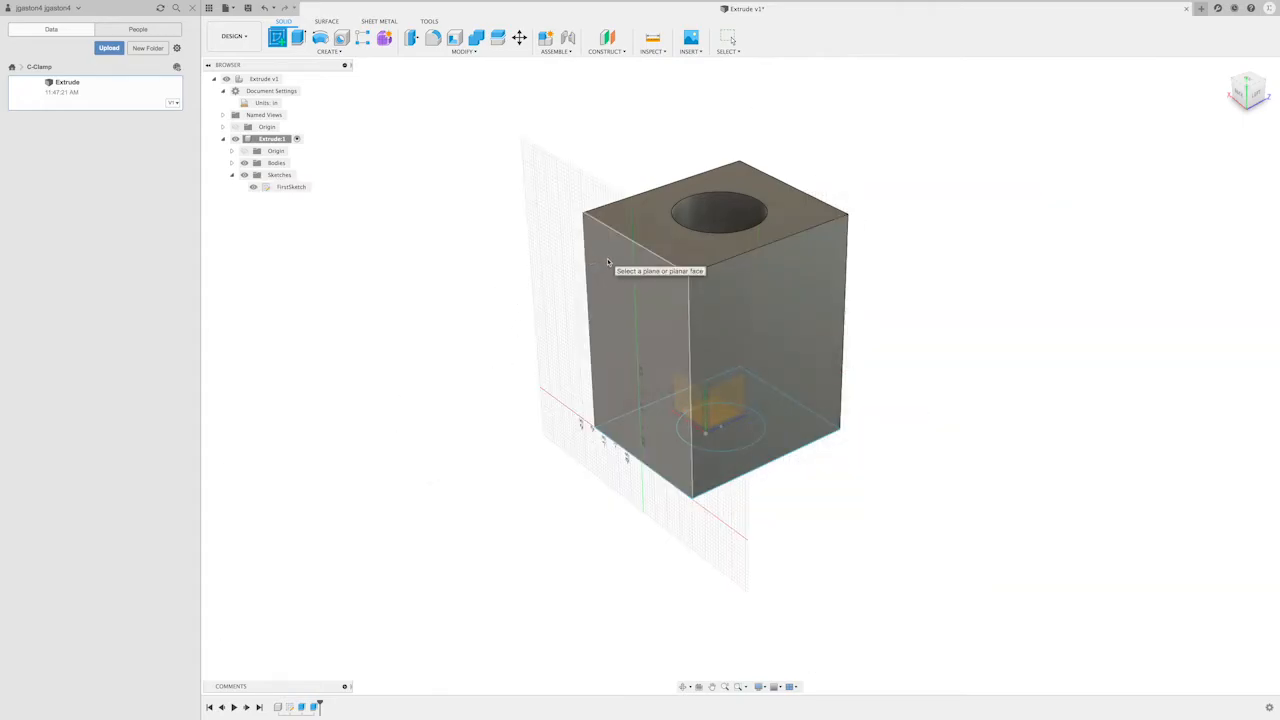
click(655, 290)
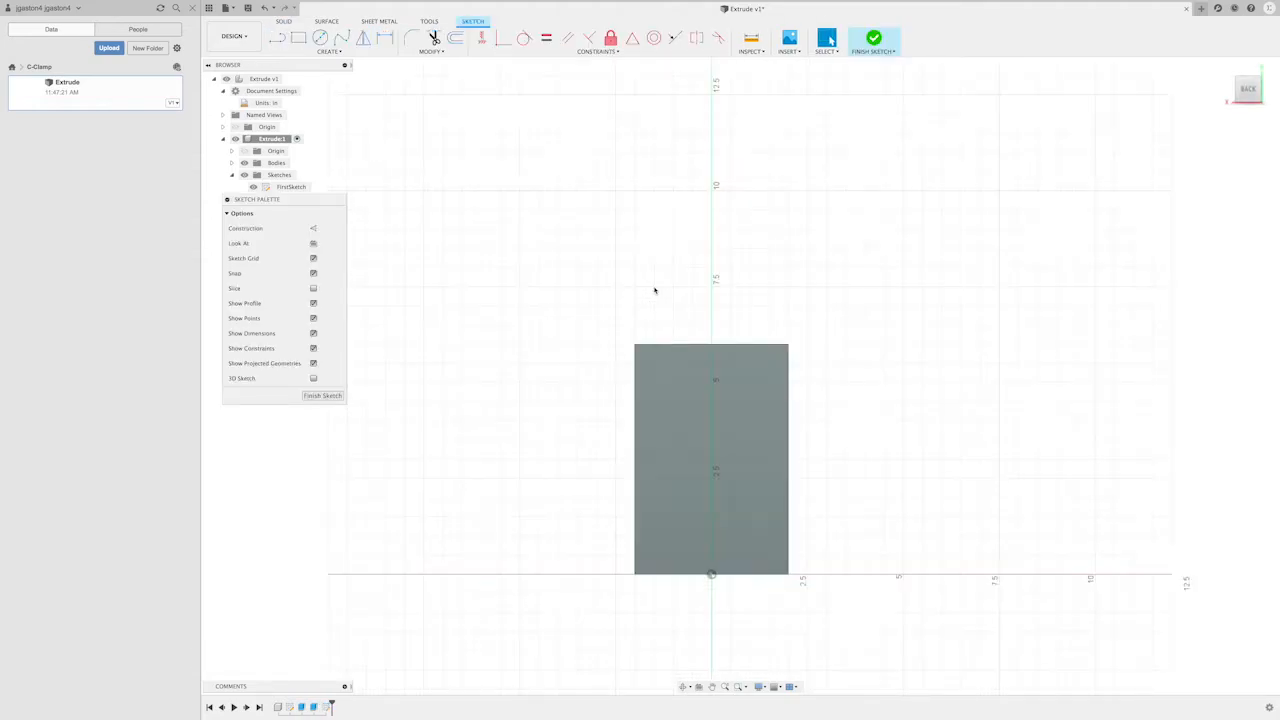
- Project the block's back face into the sketch with the projection link on
scroll(890, 462, down, 1)
scroll(893, 460, up, 2)
scroll(894, 457, up, 1)
scroll(882, 467, down, 1)
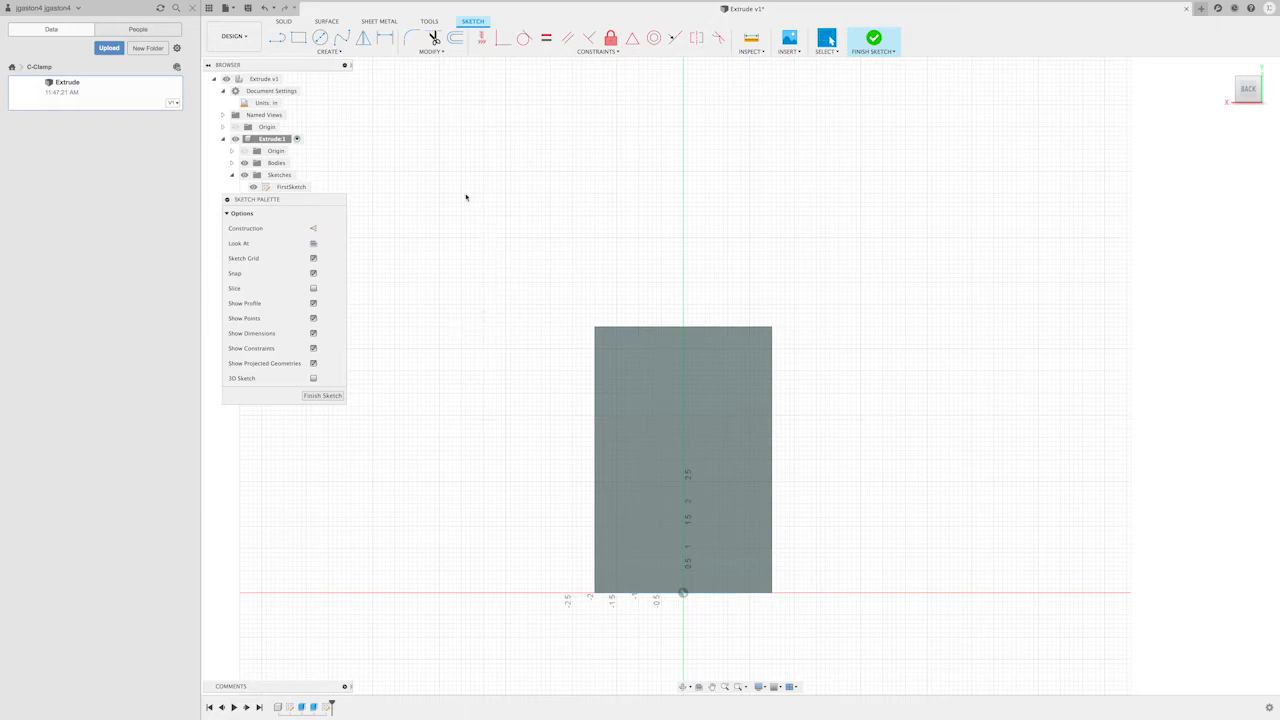
click(324, 52)
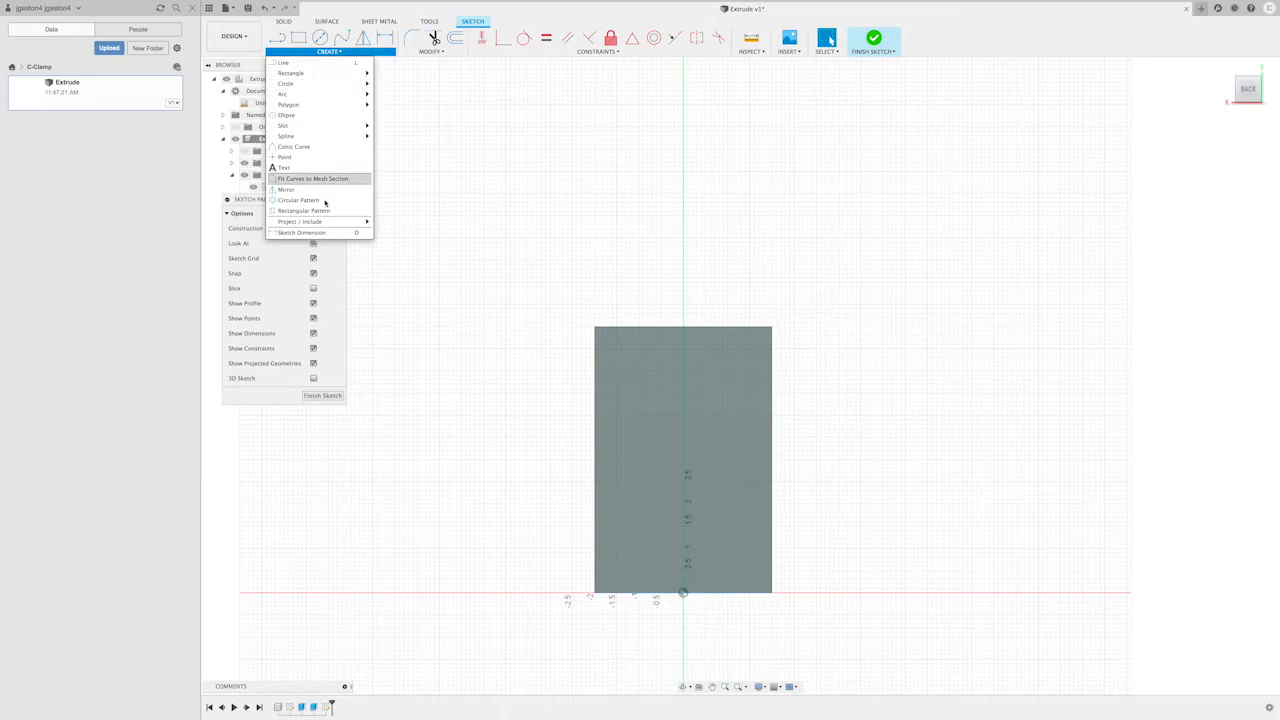
mouse_move(325, 226)
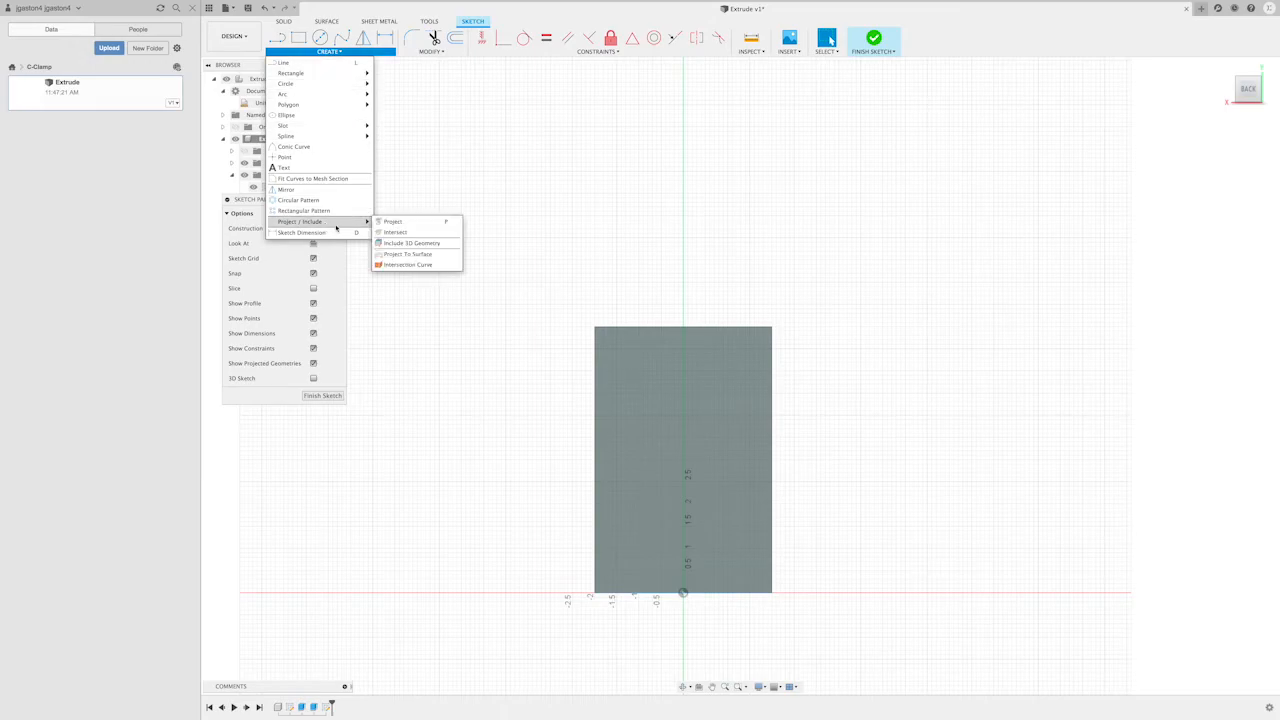
click(428, 227)
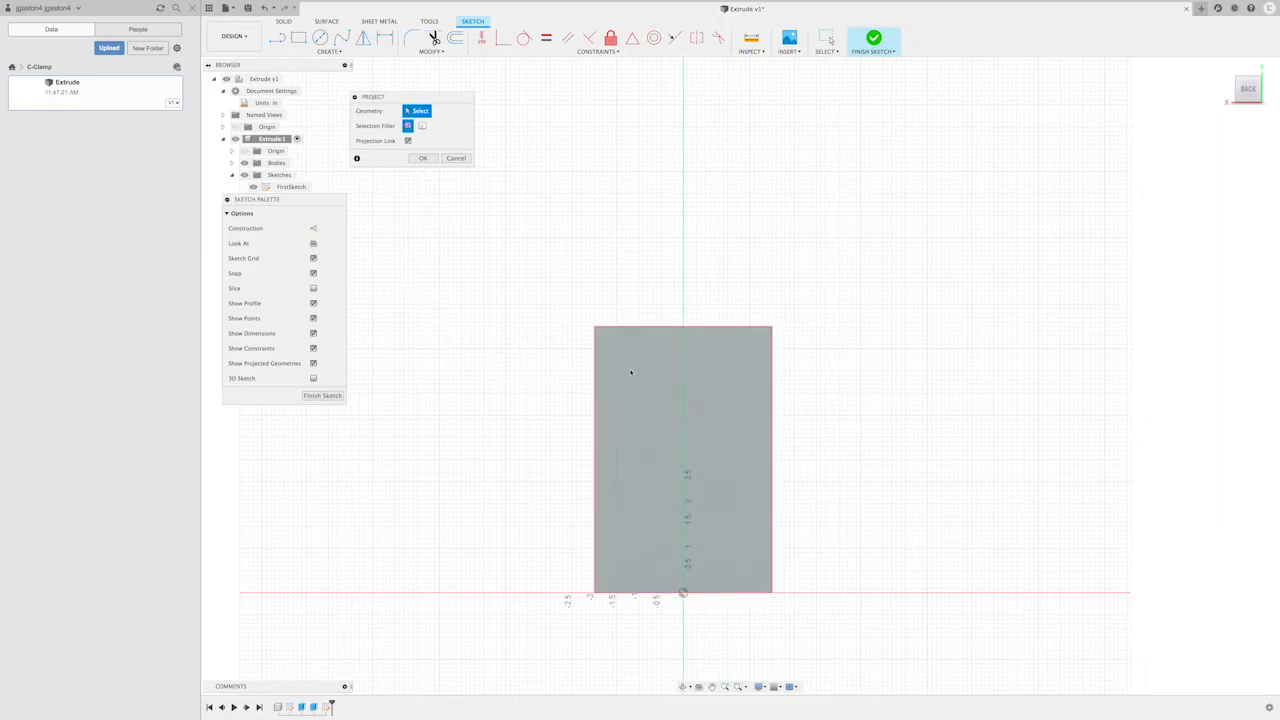
click(675, 392)
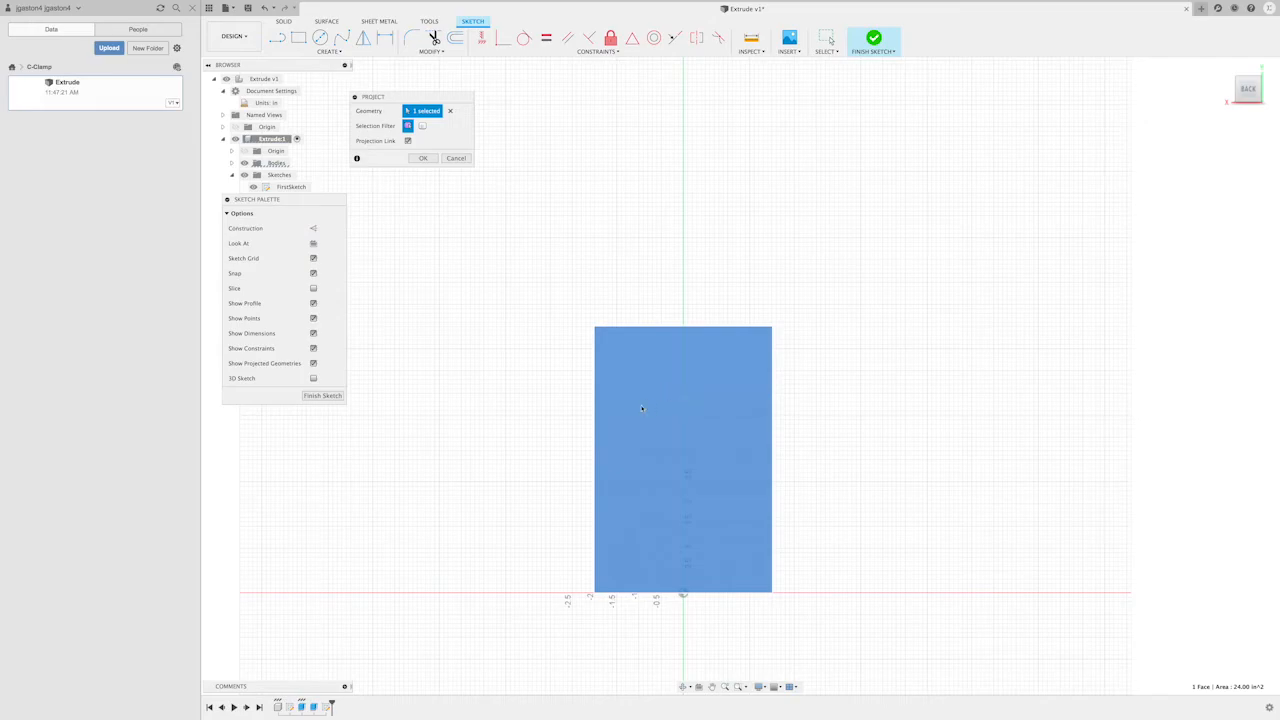
click(422, 159)
- Offset the projected rectangle's outline 1 in inward with chain selection
scroll(797, 515, down, 2)
scroll(797, 514, up, 6)
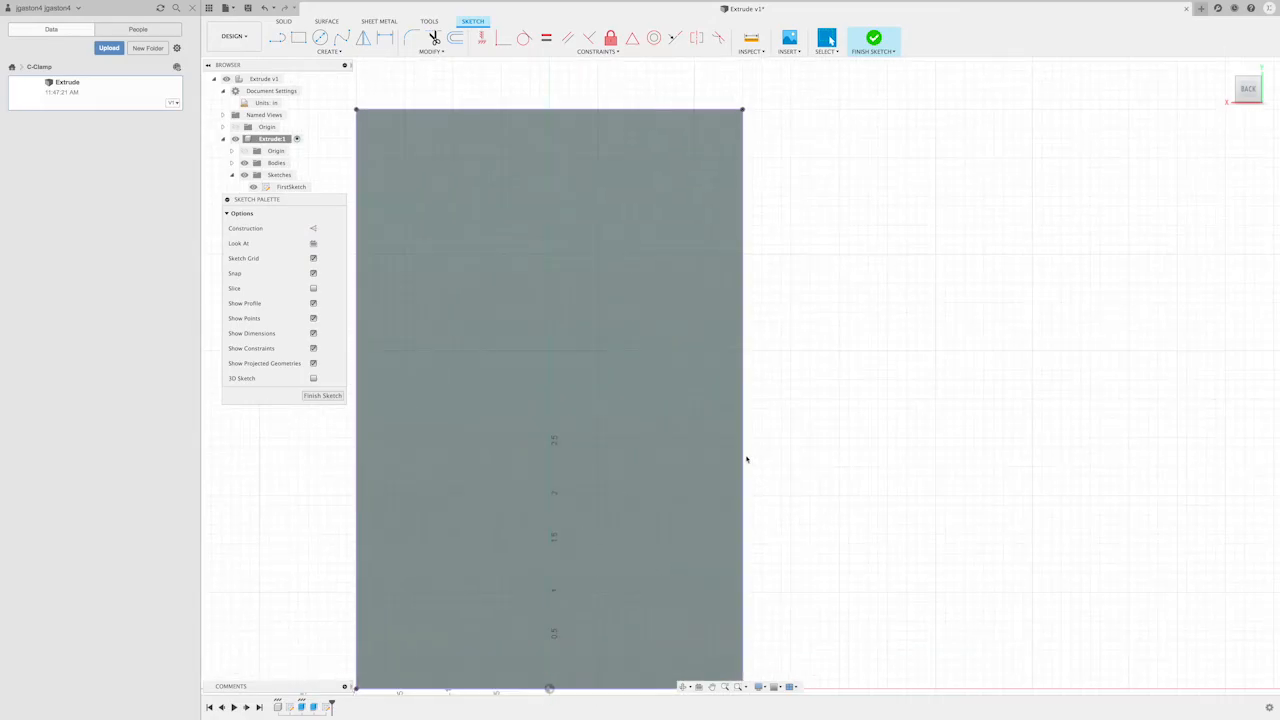
scroll(820, 471, down, 3)
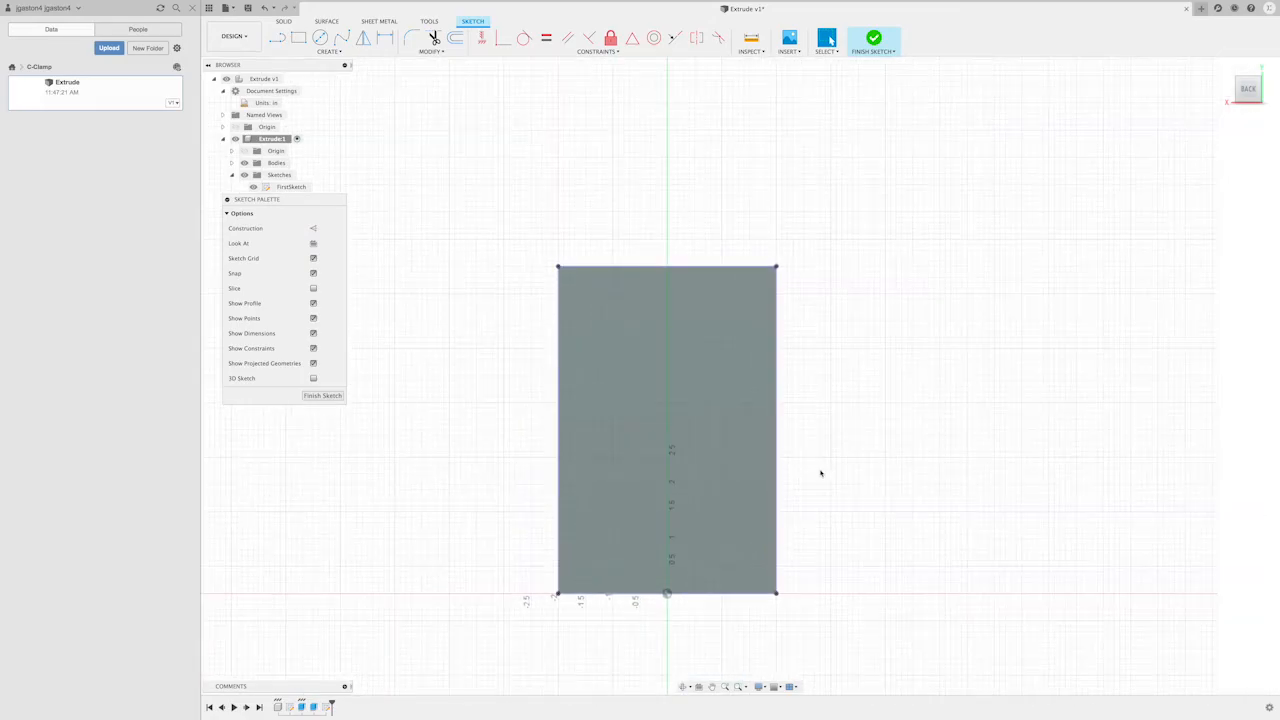
scroll(820, 473, down, 1)
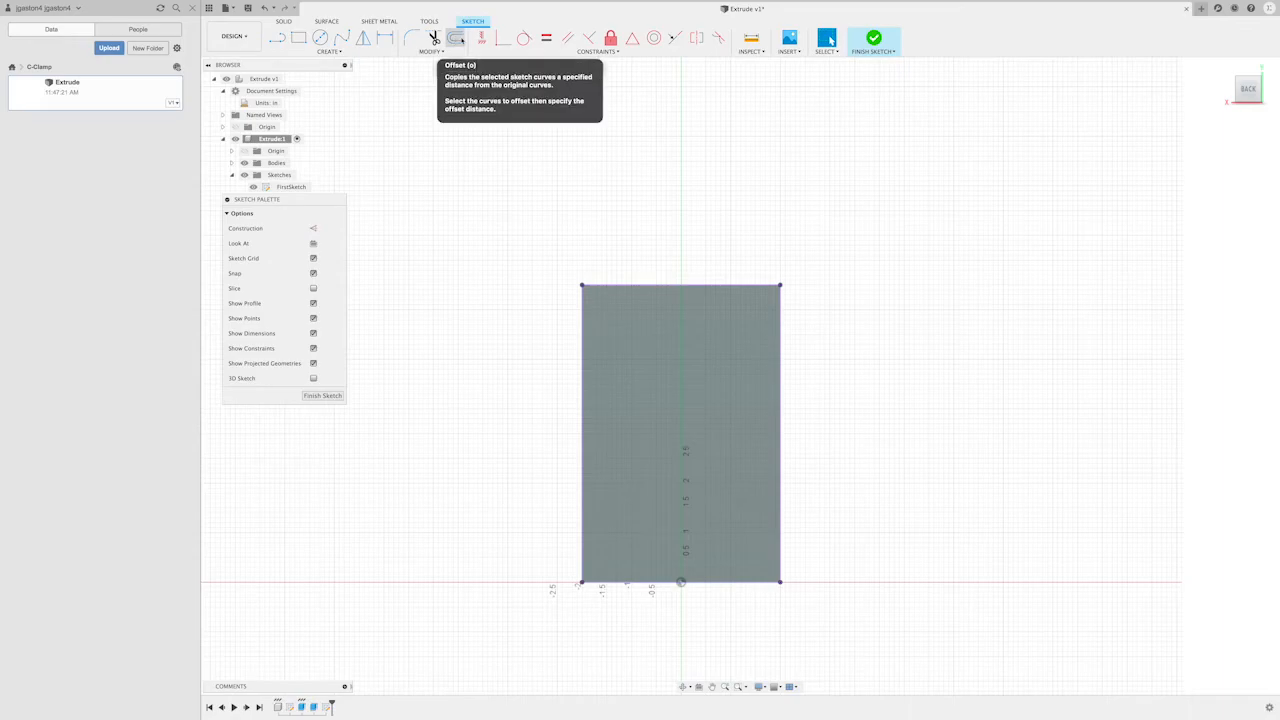
click(457, 39)
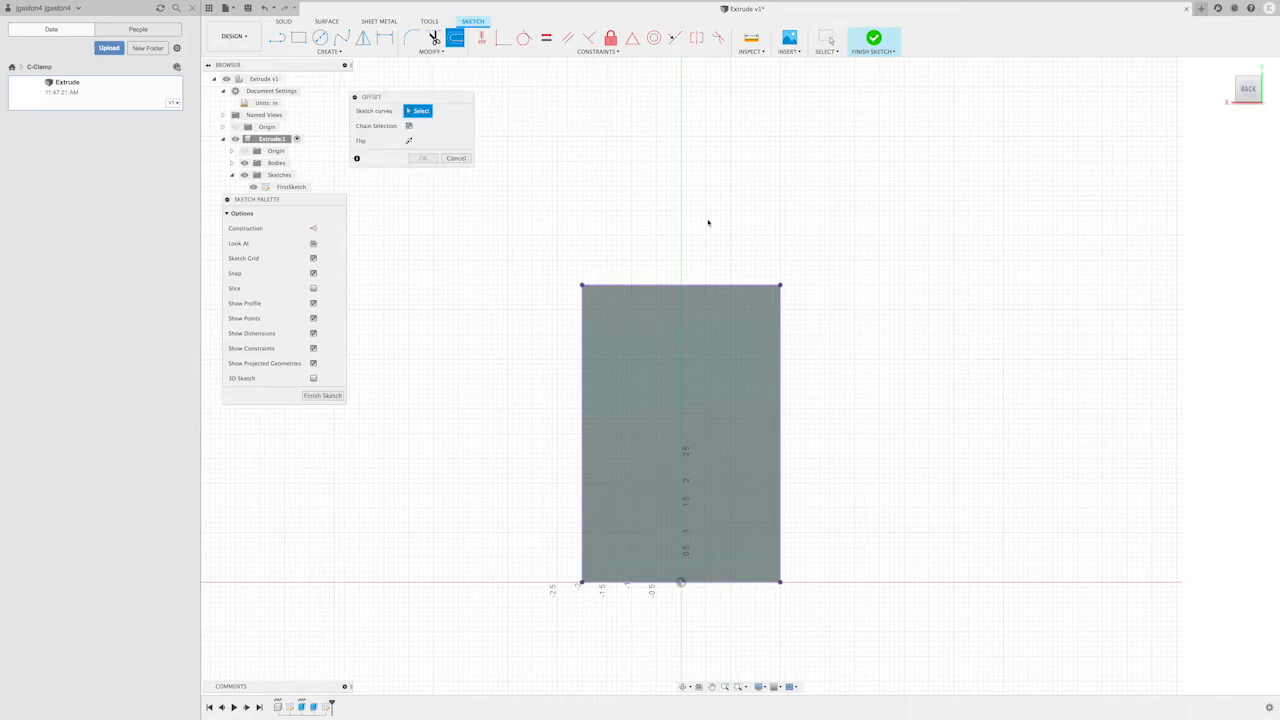
click(694, 287)
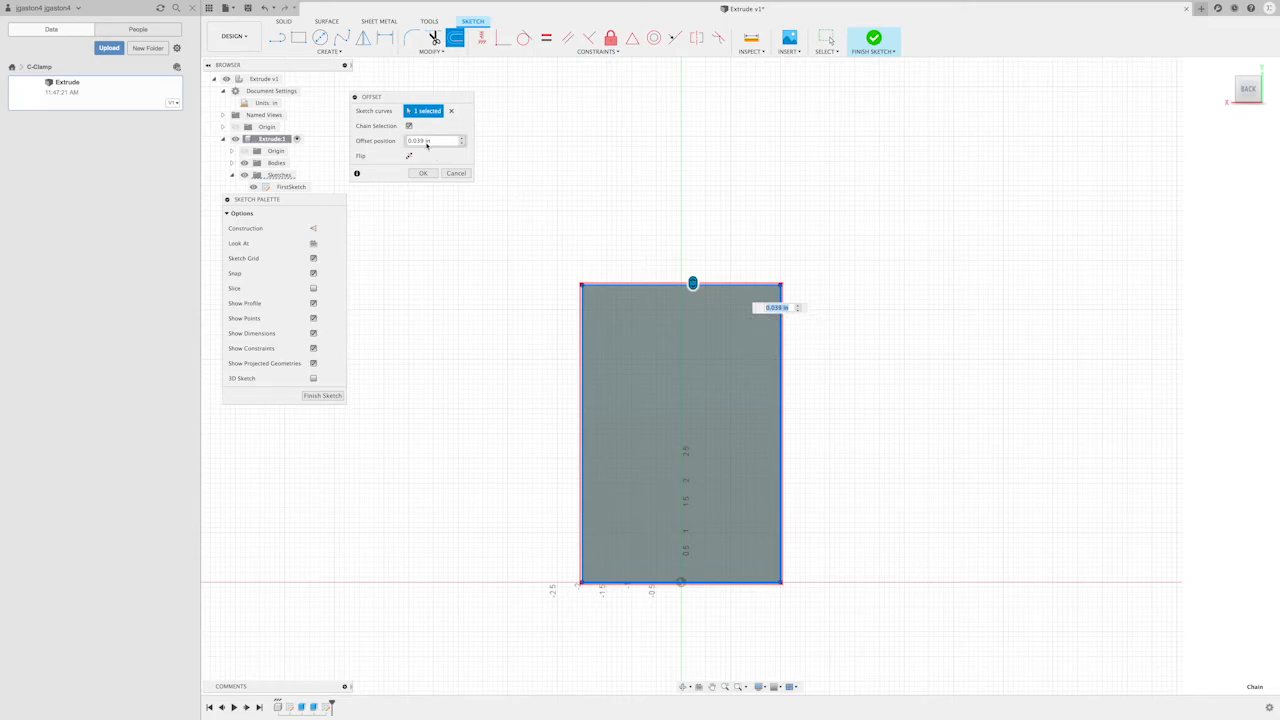
drag(693, 283, 693, 324)
mouse_move(692, 326)
mouse_down()
mouse_move(692, 297)
mouse_move(692, 319)
mouse_up()
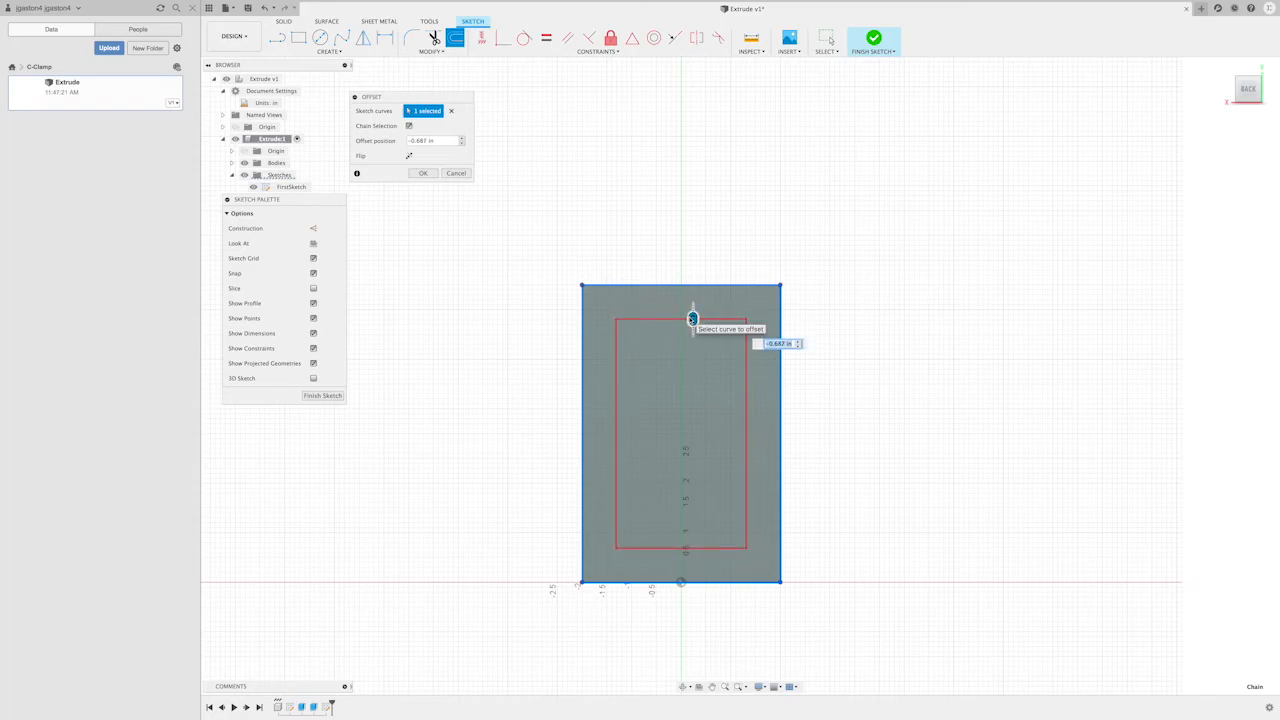
key(BackSpace)
text(-.1)
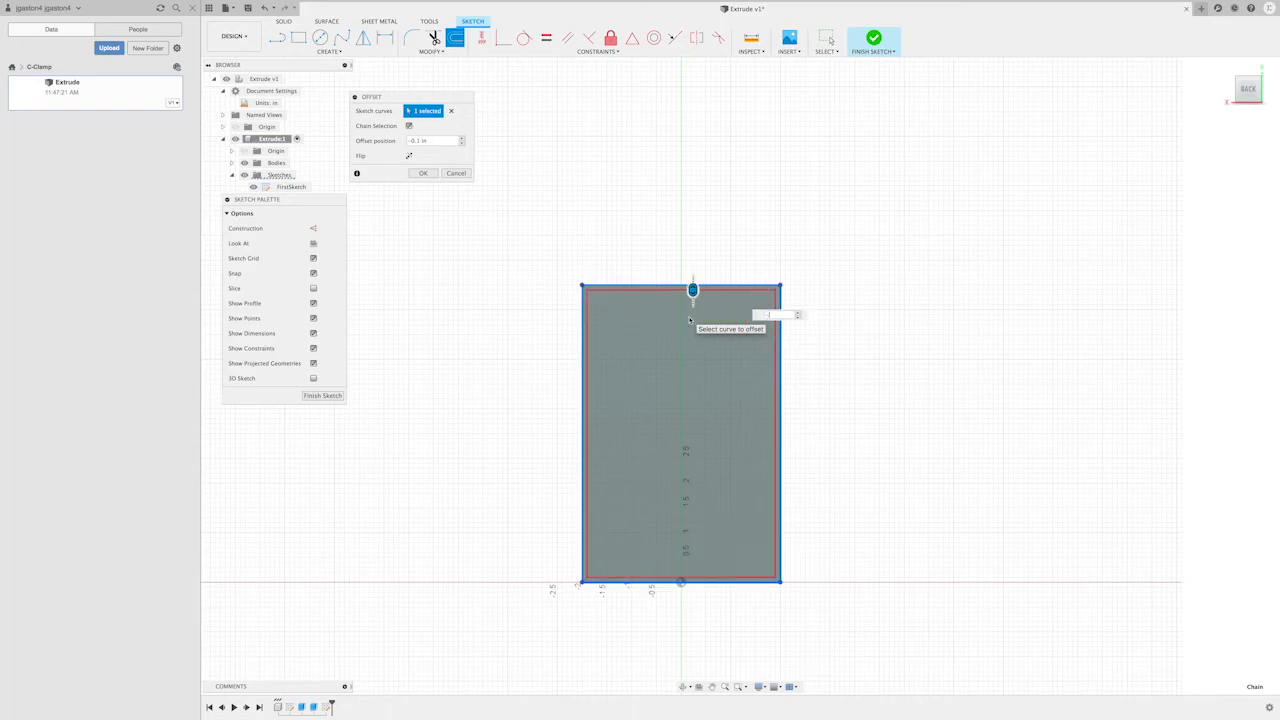
text(1)
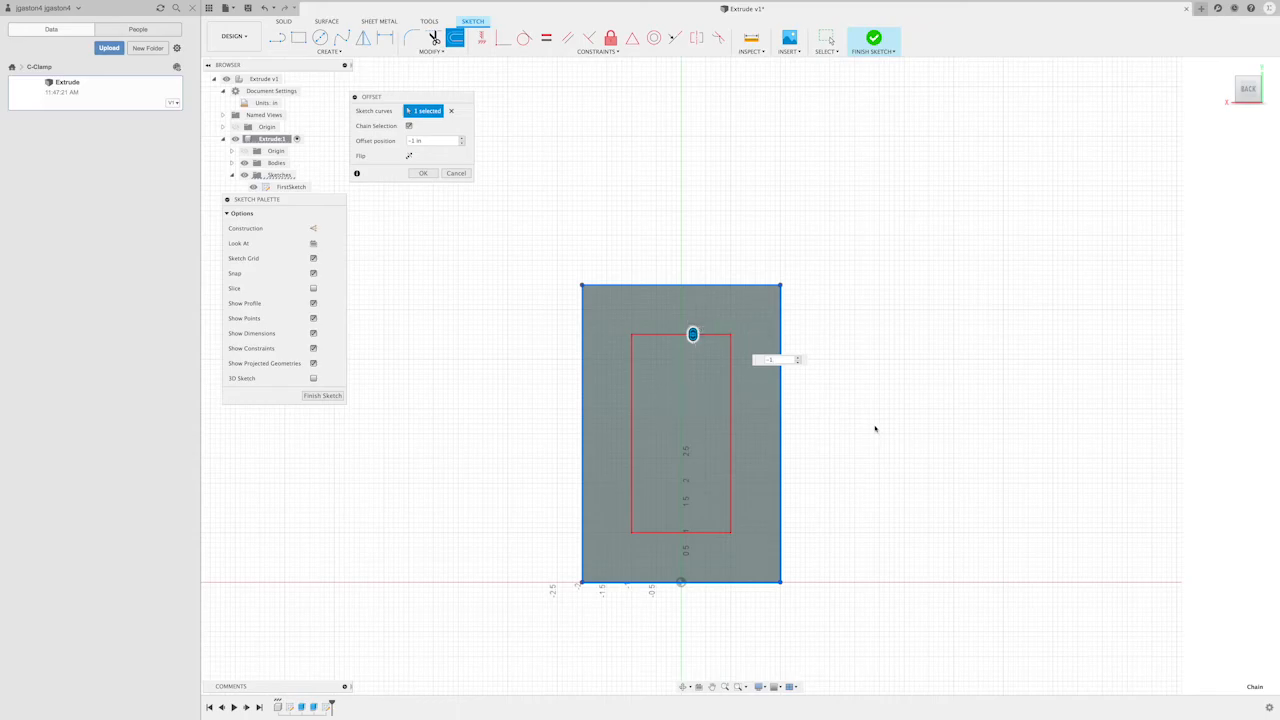
key(Return)
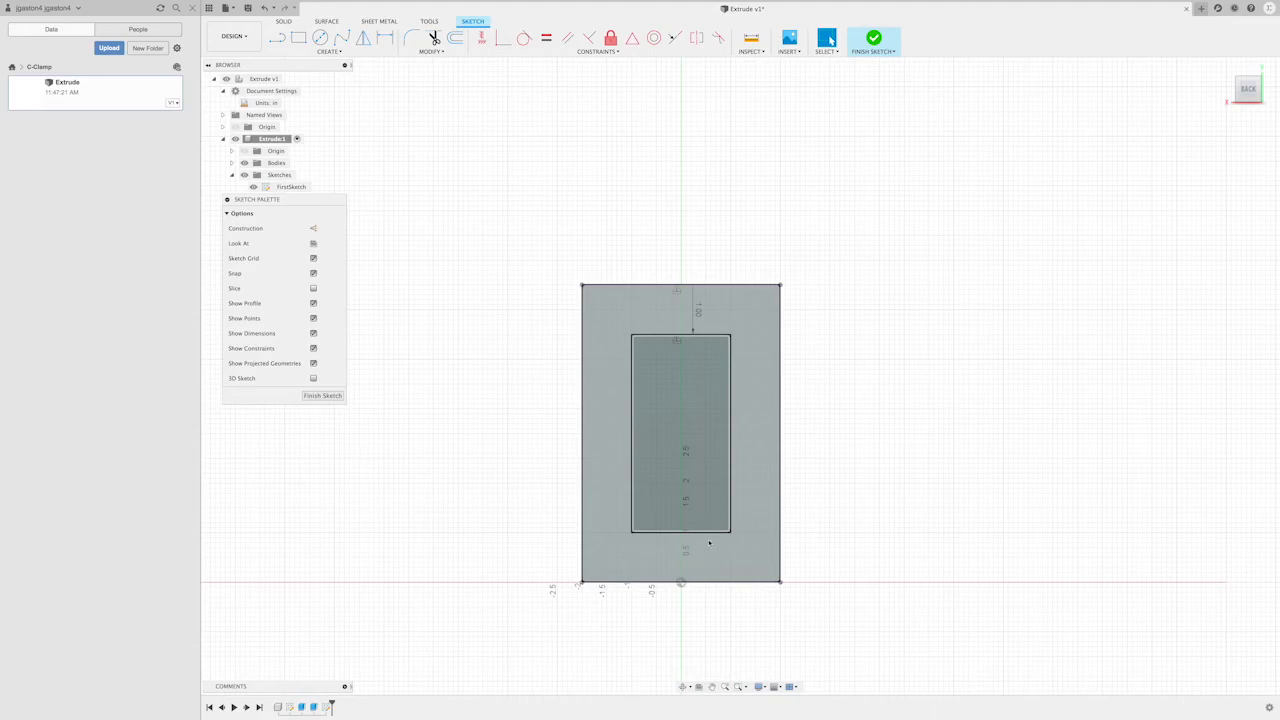
- Set the inner rectangle's offset dimension to 0.5 in inward and finish the sketch
double_click(698, 315)
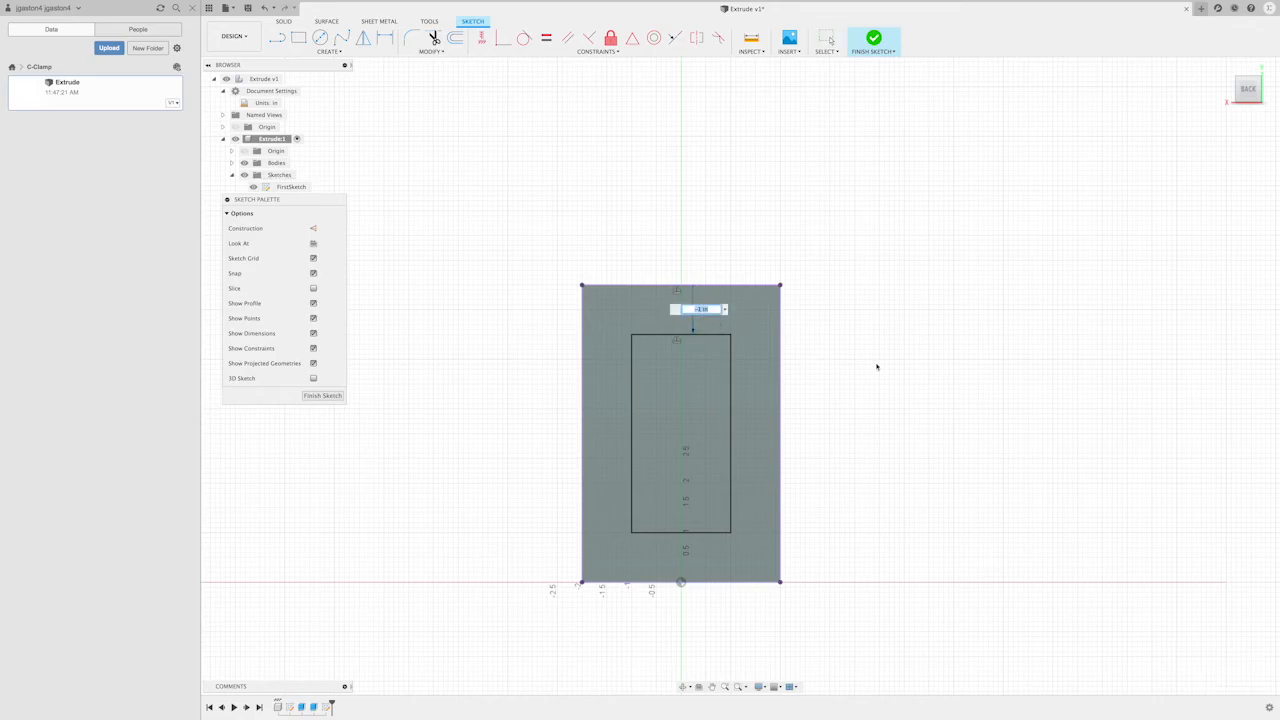
text(-.5)
key(Return)
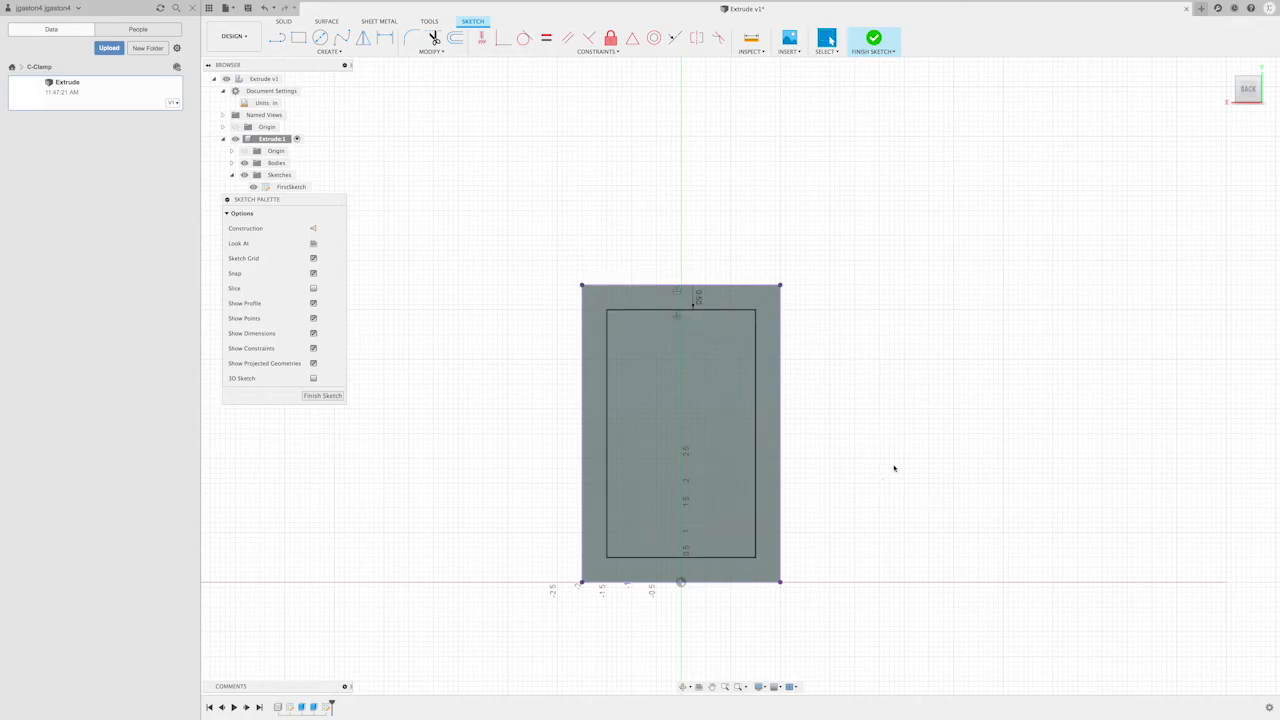
click(310, 396)
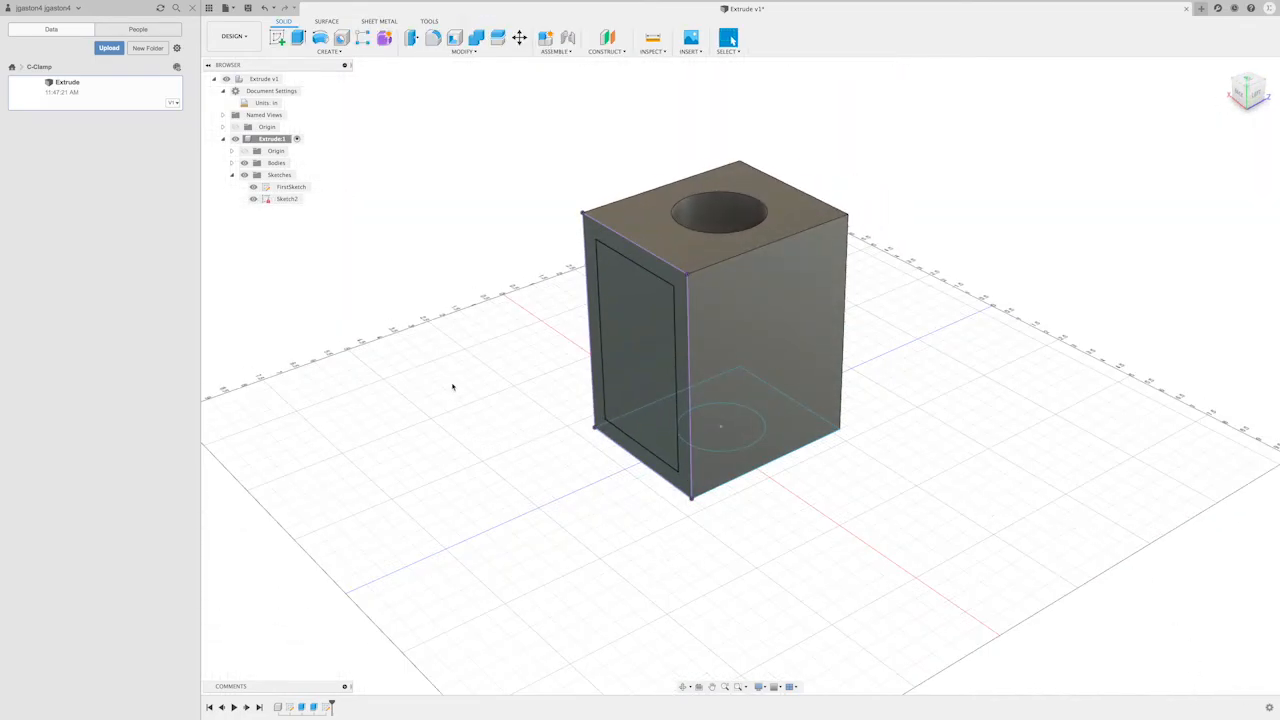
- Extrude the inner rectangle on the block's back face by -0.125 in as a cut, forming a shallow pocket
click(298, 37)
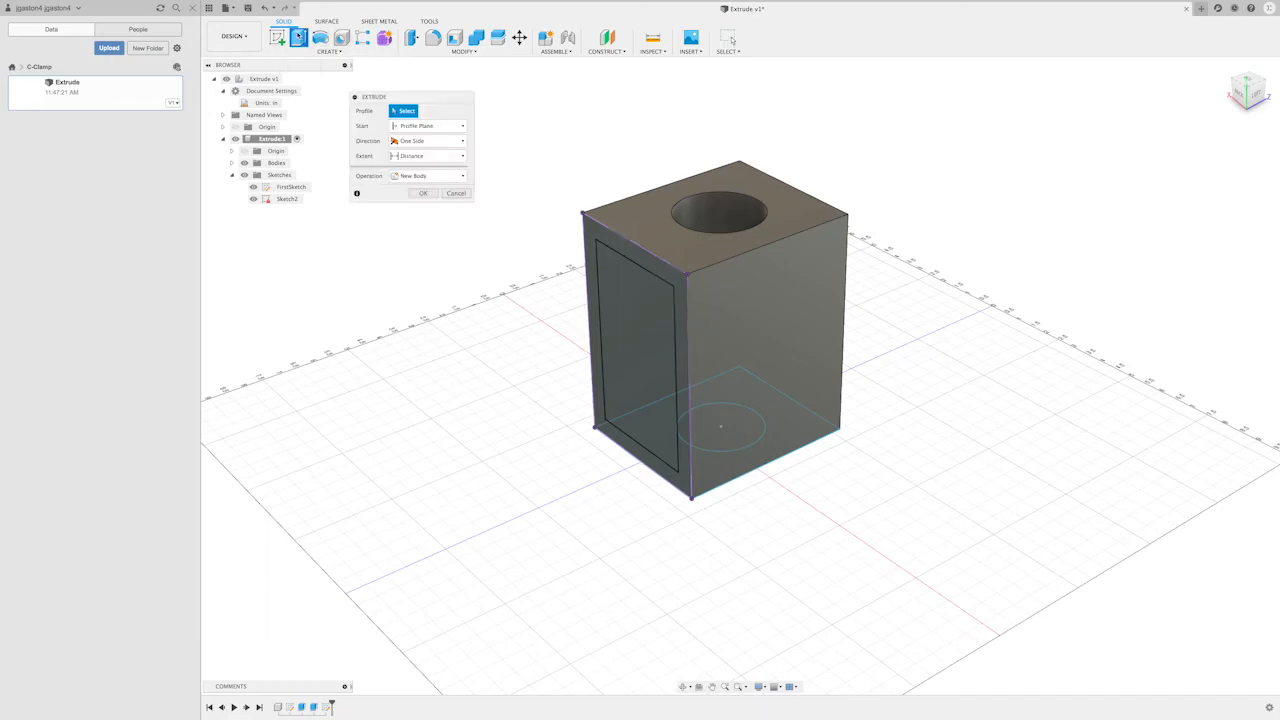
click(633, 312)
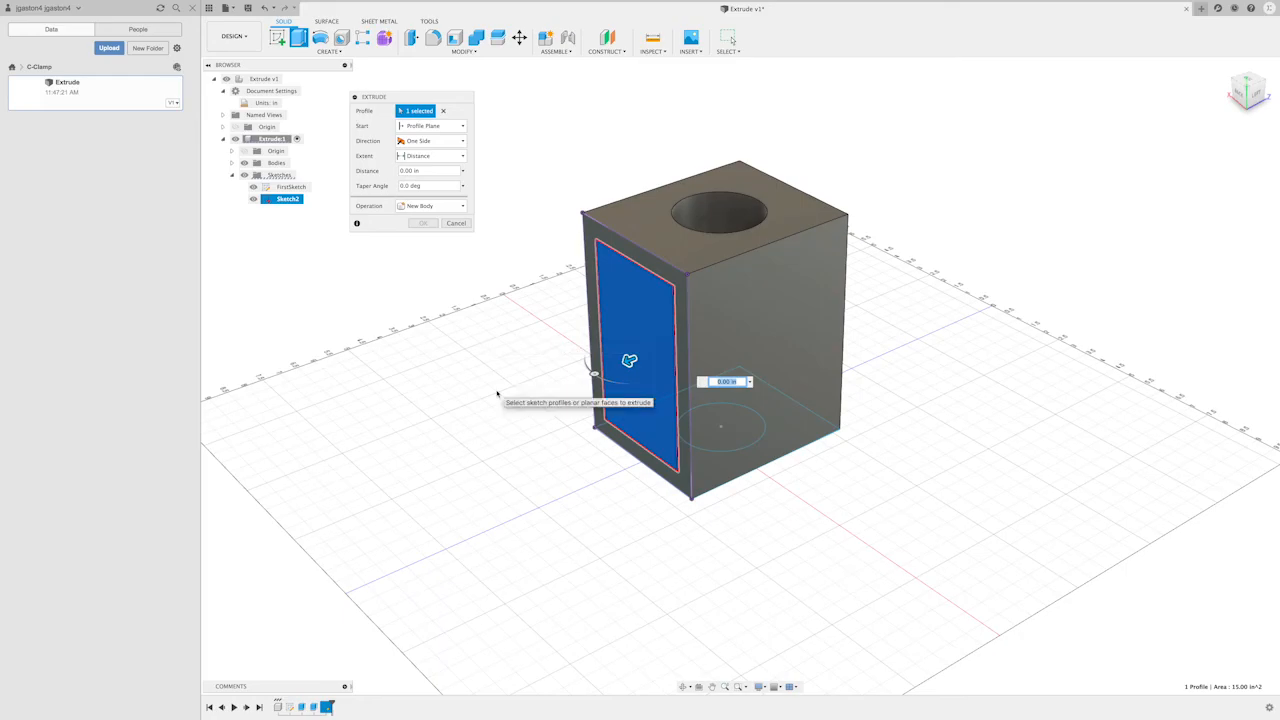
text(-.125)
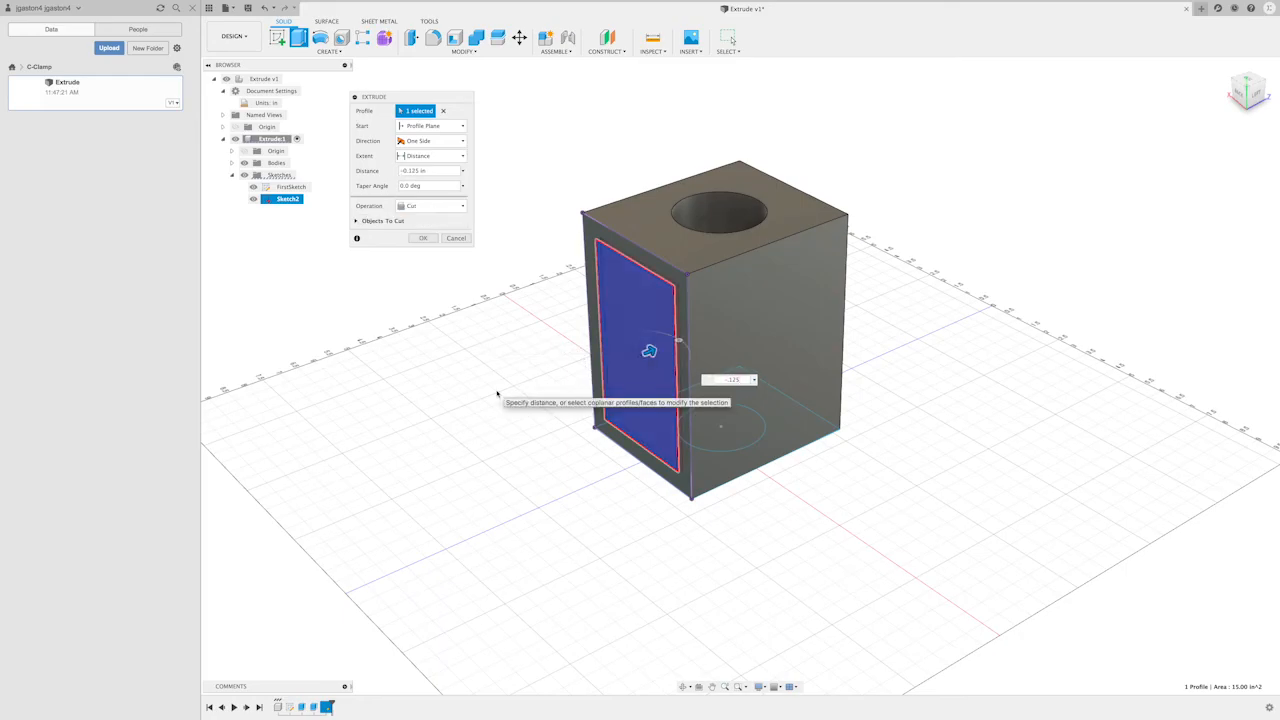
key(Return)
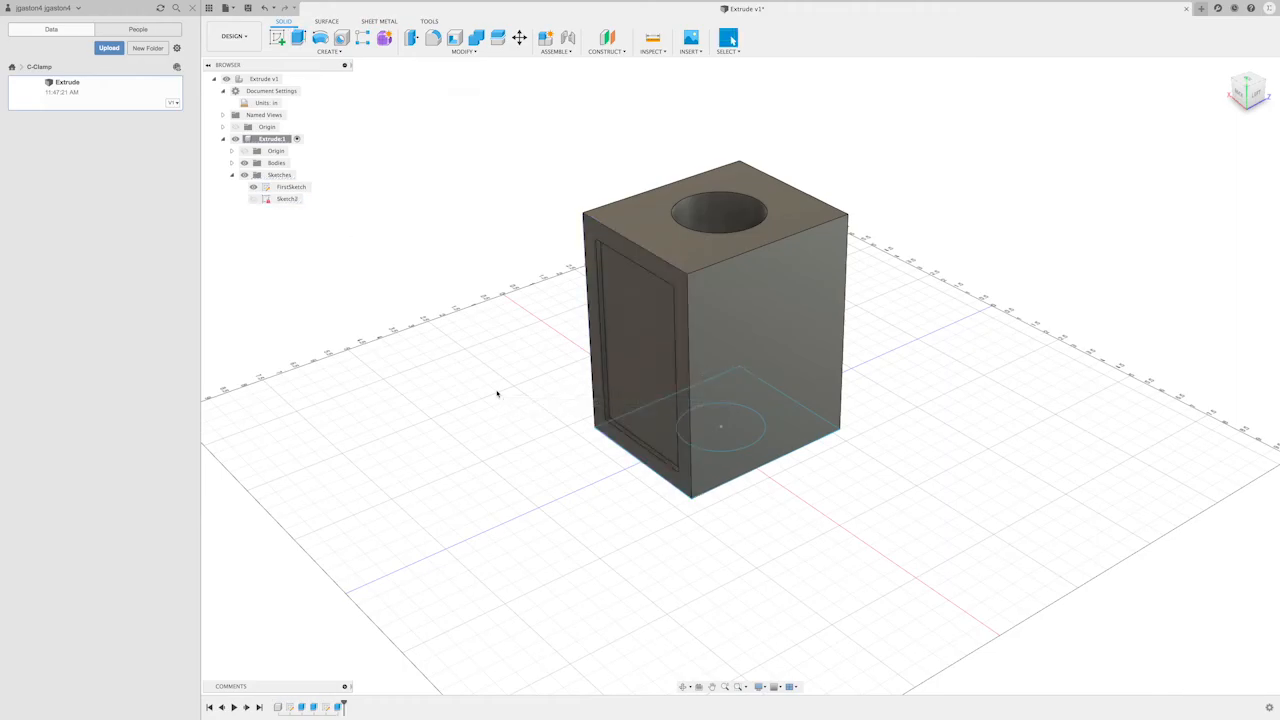
scroll(557, 557, up, 2)
middle_drag(557, 557, 607, 543)
scroll(572, 546, down, 2)
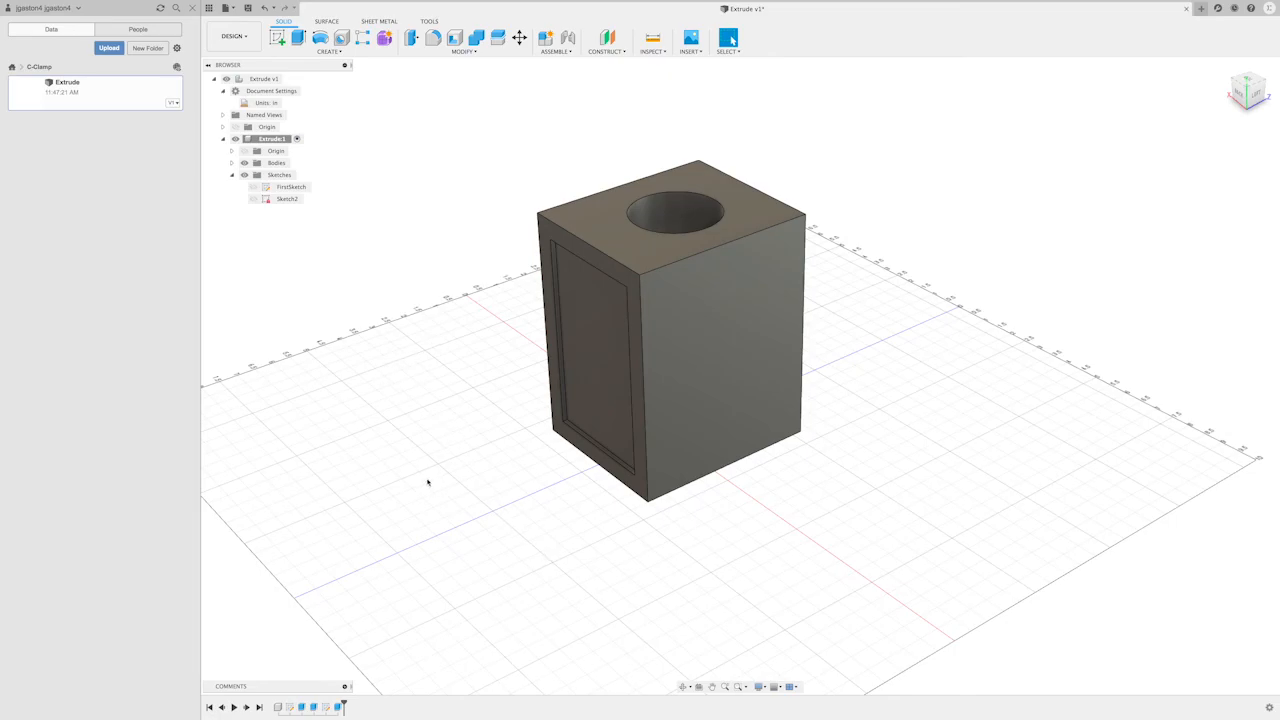
mouse_move(454, 523)
shift+middle_down()
mouse_move(613, 509)
mouse_move(446, 517)
mouse_move(431, 506)
mouse_move(445, 477)
mouse_move(543, 517)
mouse_move(548, 544)
mouse_move(454, 531)
mouse_move(431, 523)
mouse_move(603, 523)
mouse_move(451, 517)
shift+middle_up()
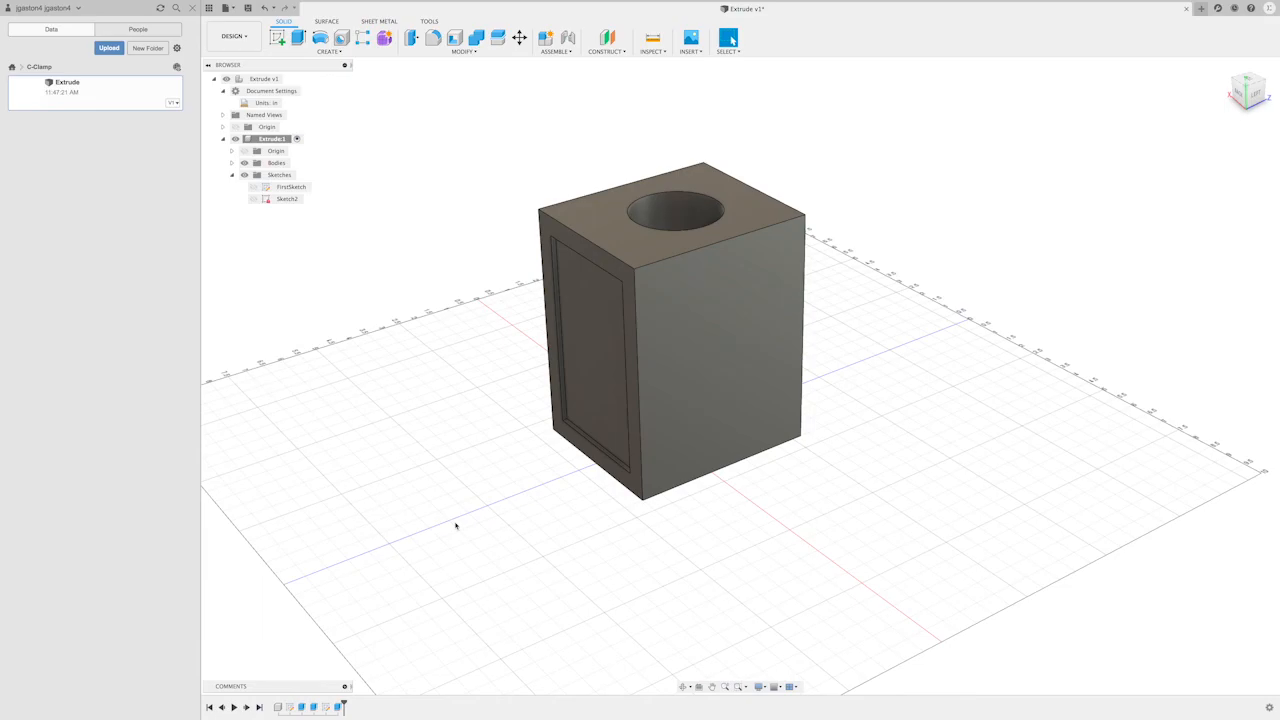
scroll(455, 525, down, 2)
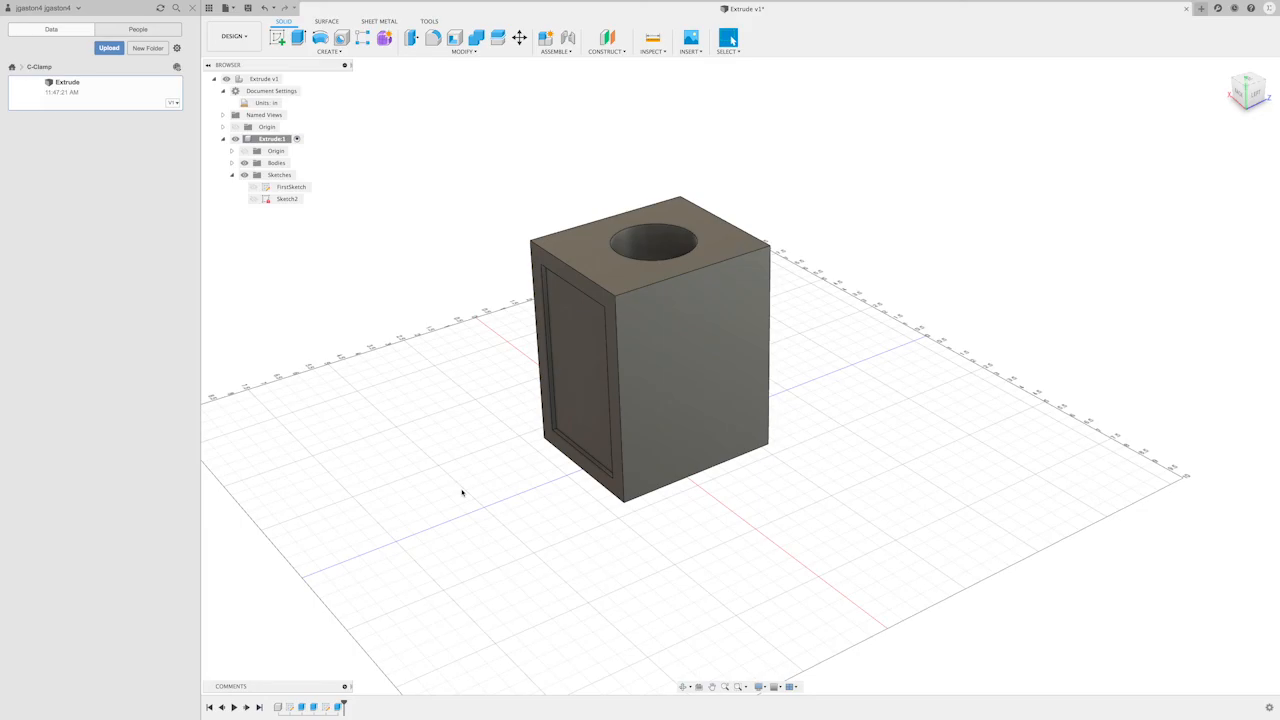
scroll(462, 492, up, 2)
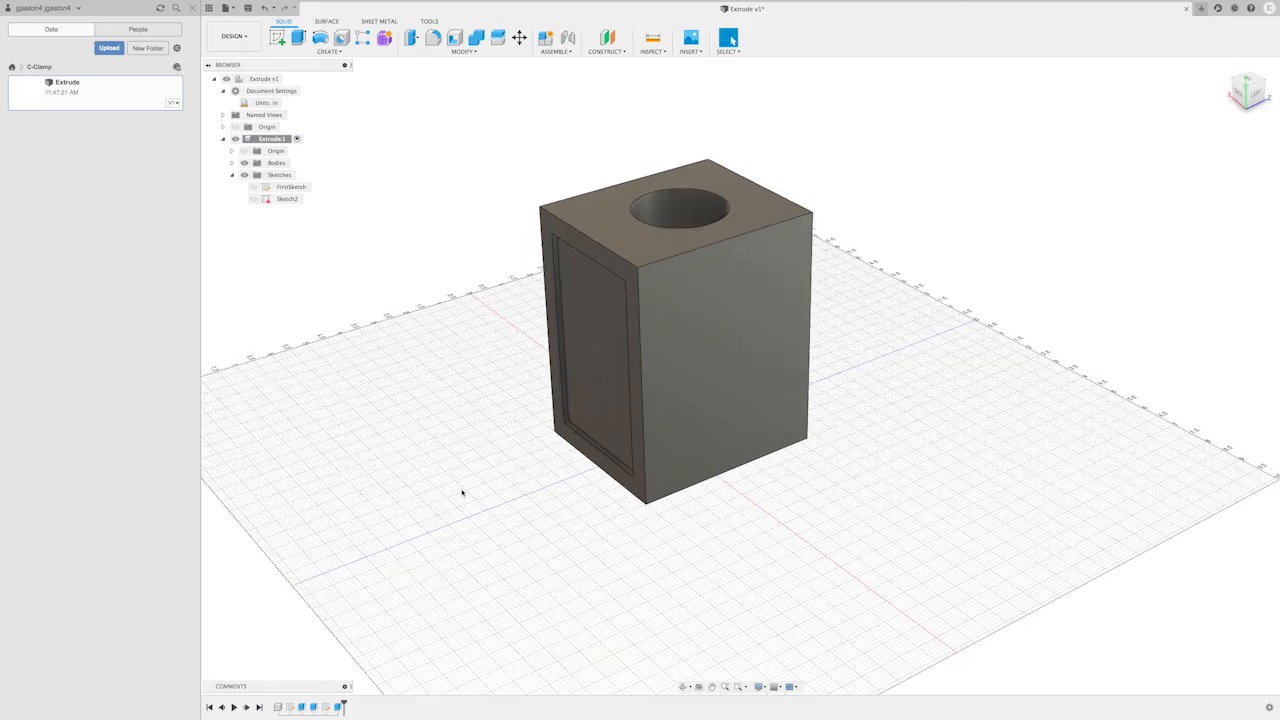